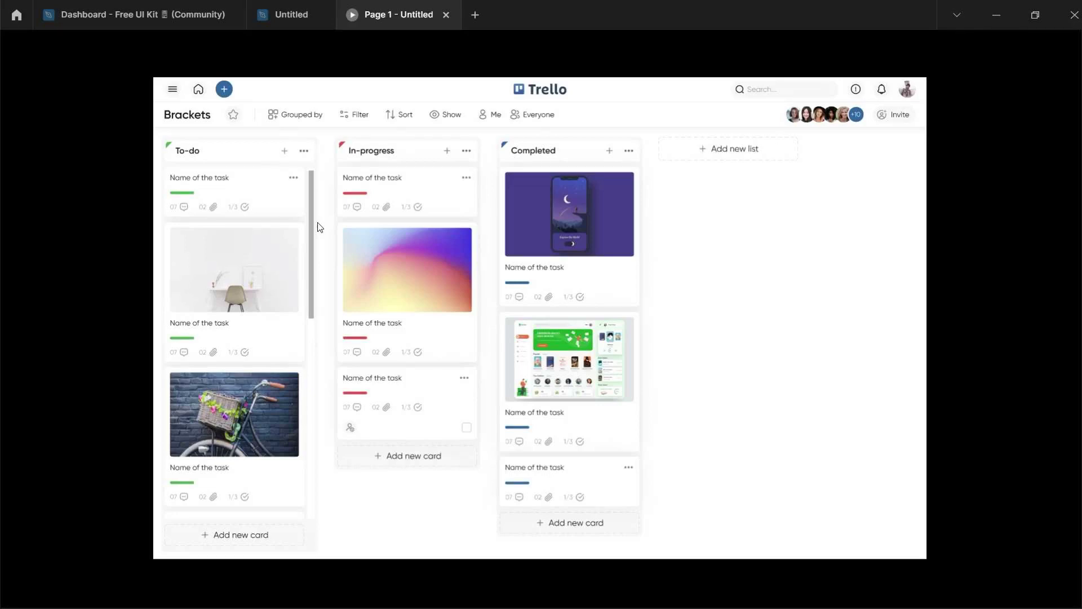
Step: Try out the working scroll bar of the To-do list in the prototype preview, down to the last card
{"action": "left_click_drag", "start_coordinate": [311, 217], "coordinate": [312, 273]}
{"action": "left_click_drag", "start_coordinate": [312, 228], "coordinate": [309, 481]}
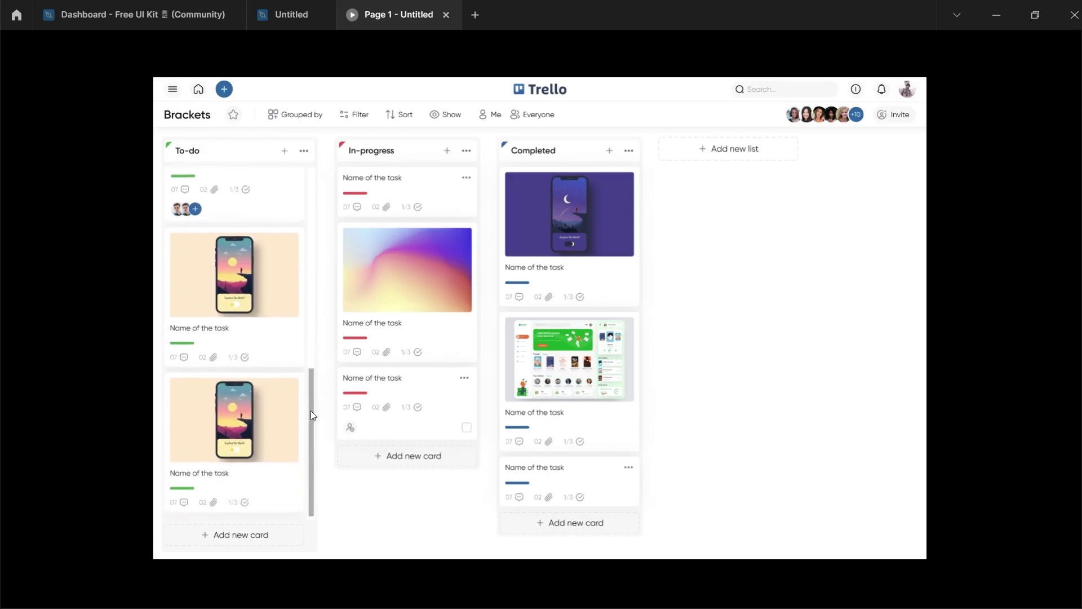
{"action": "left_click_drag", "start_coordinate": [312, 445], "coordinate": [322, 529]}
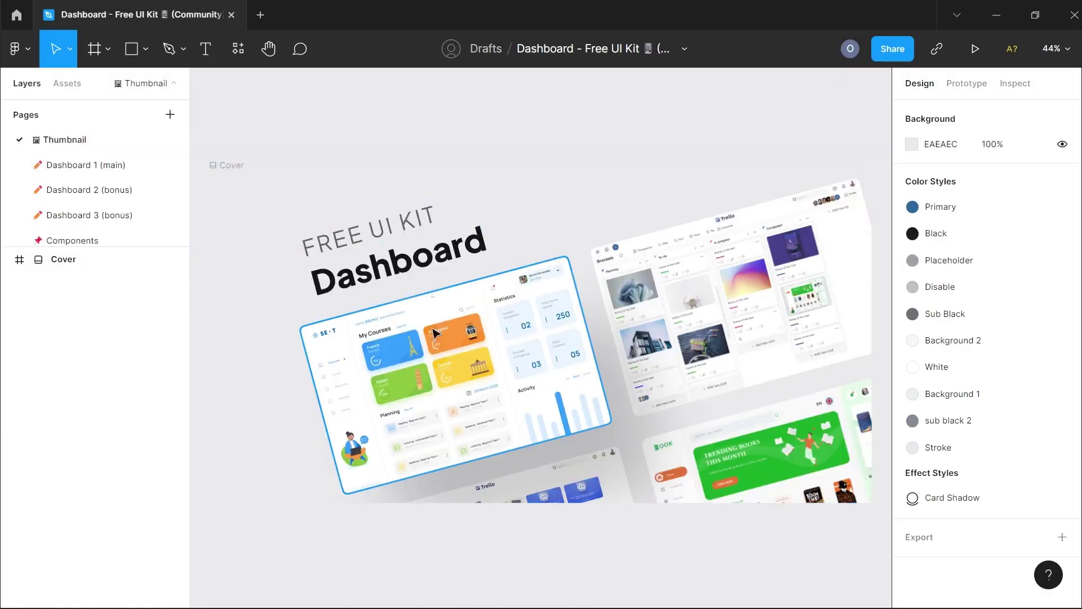
Step: Copy the Workspace frame from the Dashboard 1 (main) page and paste it into a new design file
{"action": "left_click", "coordinate": [242, 169]}
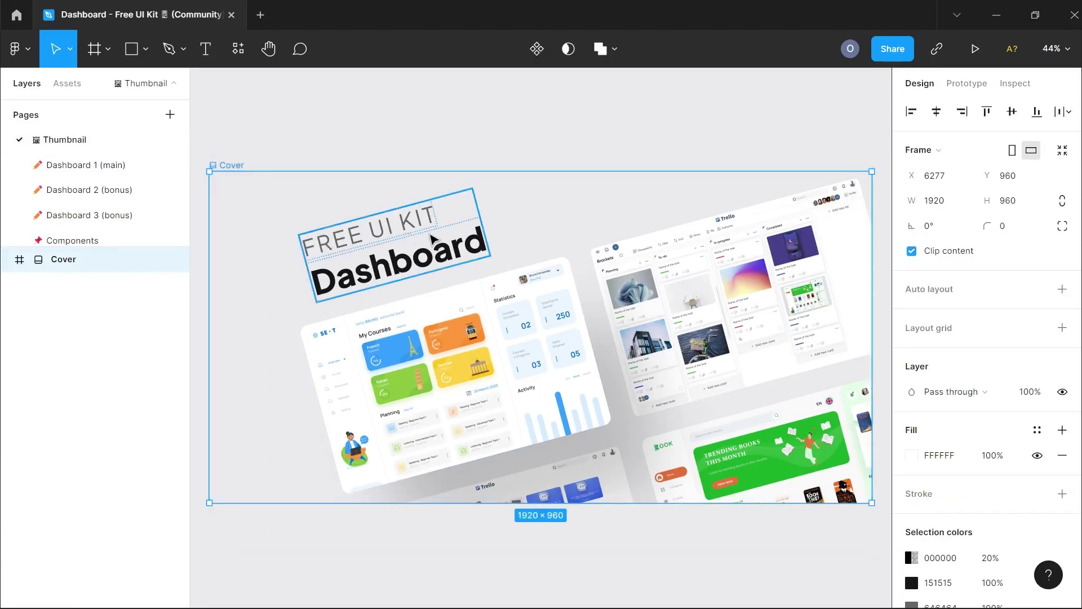
{"action": "left_click", "coordinate": [713, 323]}
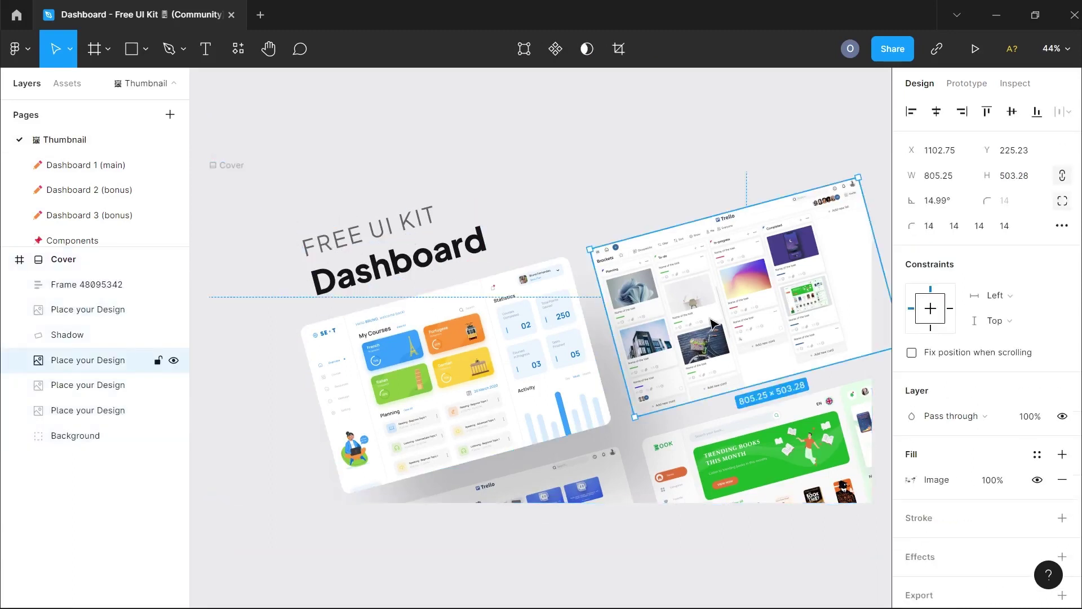
{"action": "left_click", "coordinate": [108, 173]}
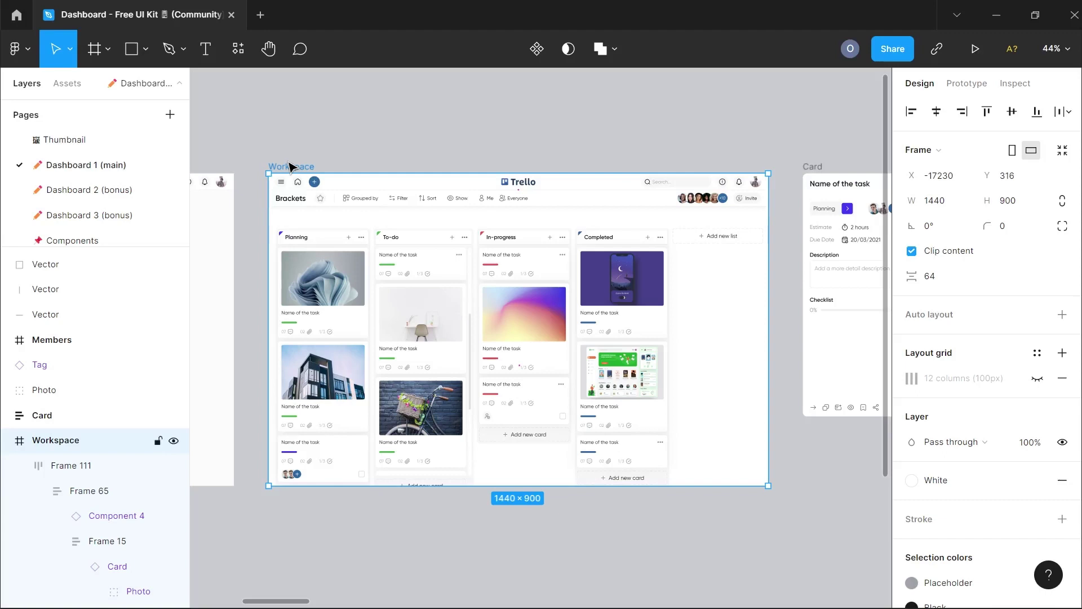
{"action": "left_click", "coordinate": [267, 20]}
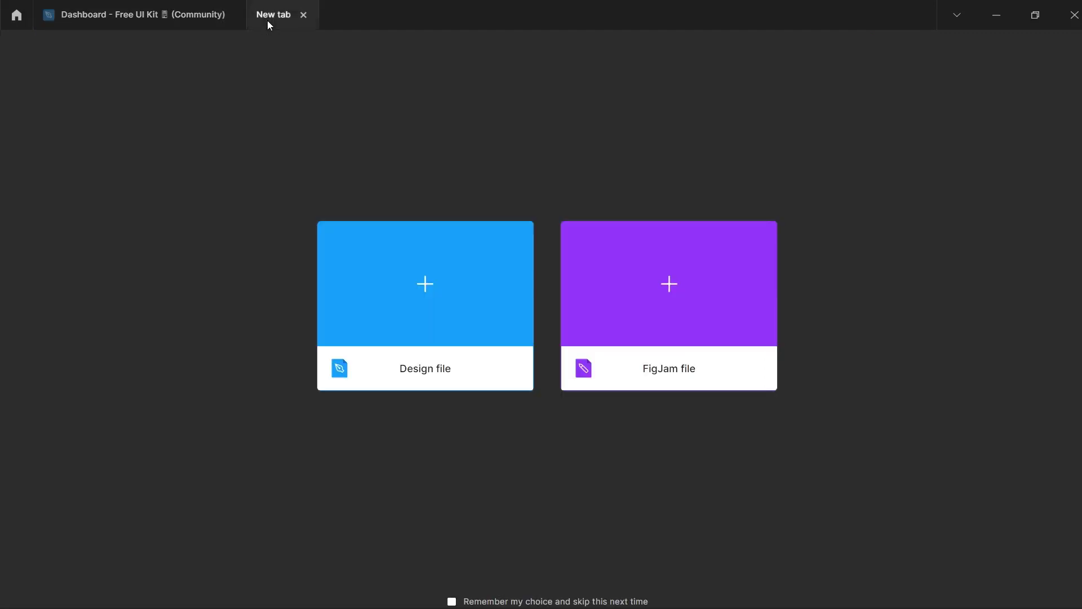
{"action": "left_click", "coordinate": [402, 271]}
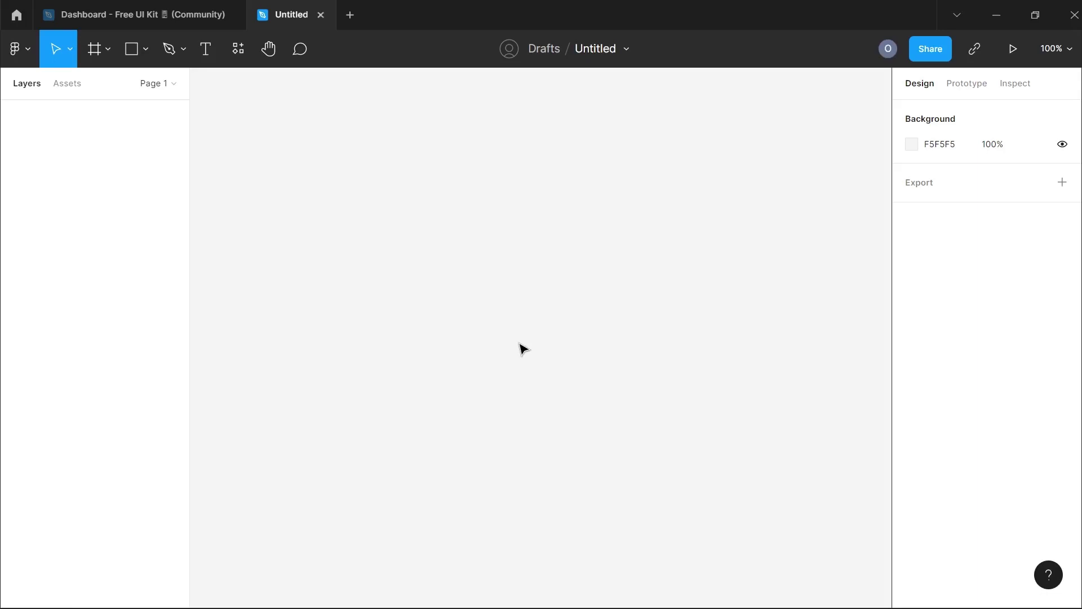
{"action": "key", "text": "ctrl+v"}
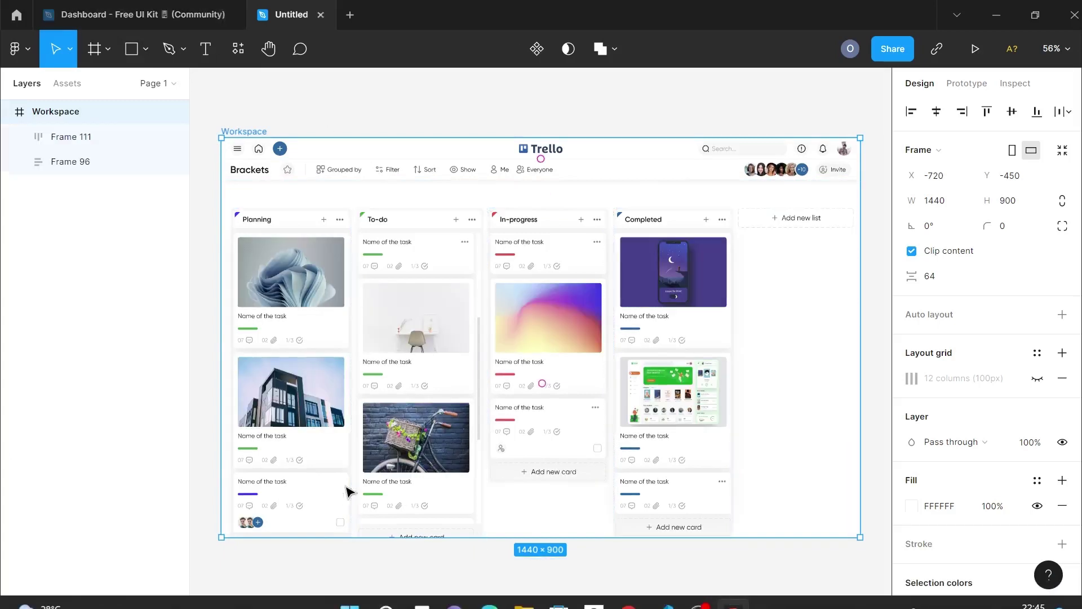
Step: Move the board's columns frame up to Y 105, under the header, and delete the Planning column
{"action": "left_click", "coordinate": [394, 495]}
{"action": "scroll", "coordinate": [359, 479], "scroll_direction": "down", "scroll_amount": 1}
{"action": "left_click_drag", "start_coordinate": [312, 234], "coordinate": [308, 210]}
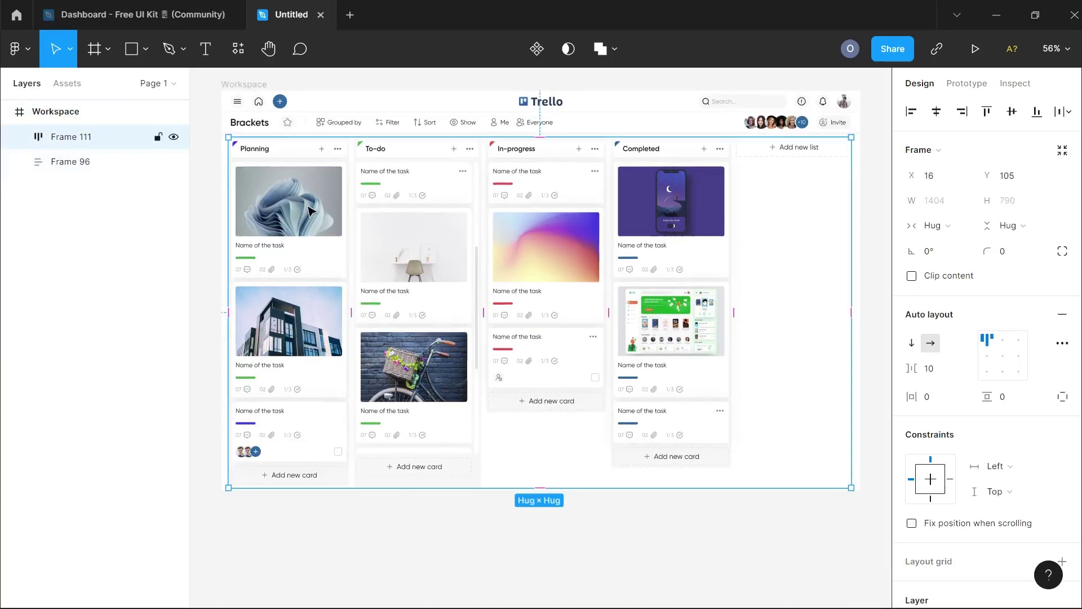
{"action": "left_click", "coordinate": [302, 243]}
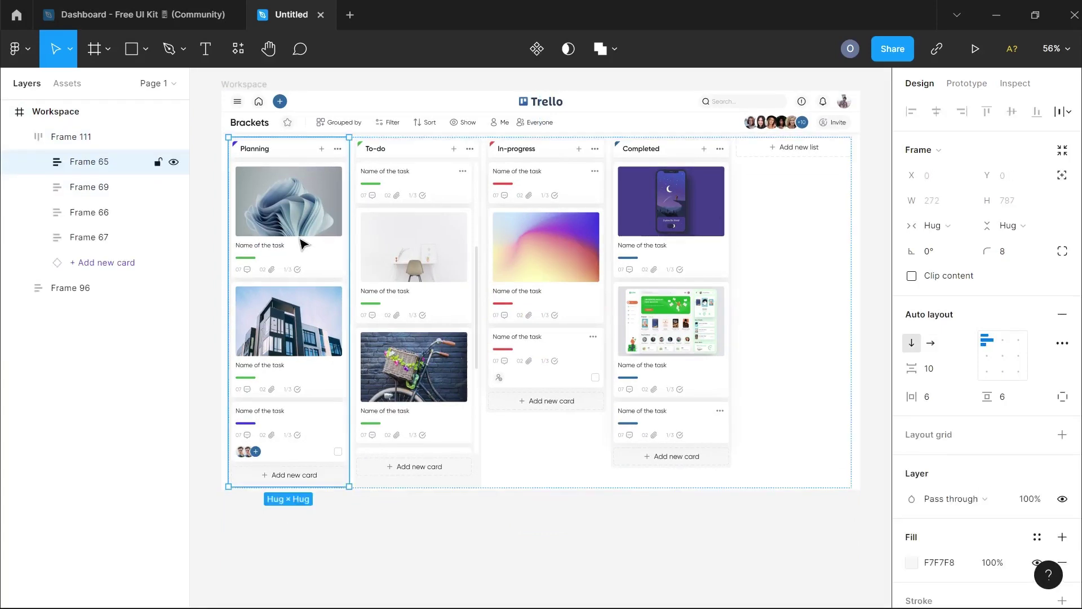
{"action": "key", "text": "Delete"}
{"action": "scroll", "coordinate": [302, 242], "scroll_direction": "up", "scroll_amount": 4, "text": "ctrl"}
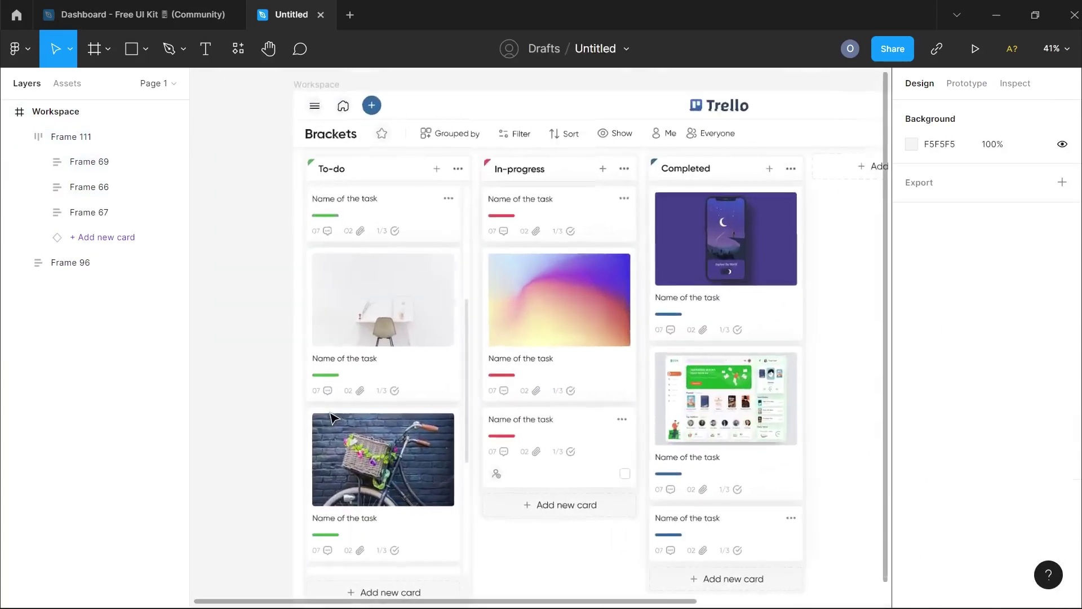
Step: Examine the layers of the To-do column: its title component, the frame with the cards and the add-card button
{"action": "scroll", "coordinate": [389, 344], "scroll_direction": "up", "scroll_amount": 1}
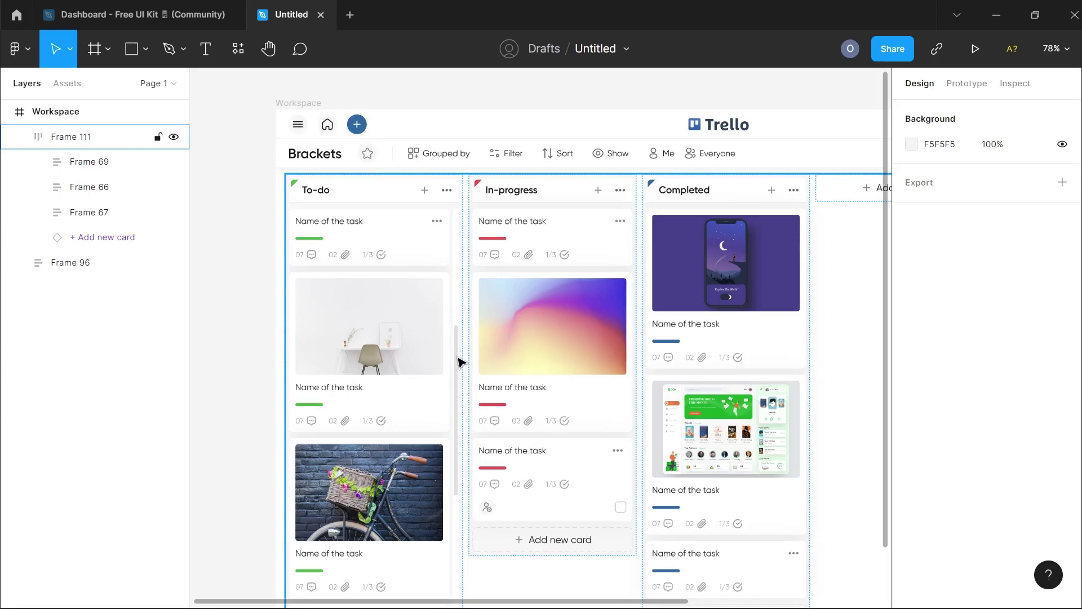
{"action": "scroll", "coordinate": [461, 353], "scroll_direction": "up", "scroll_amount": 5}
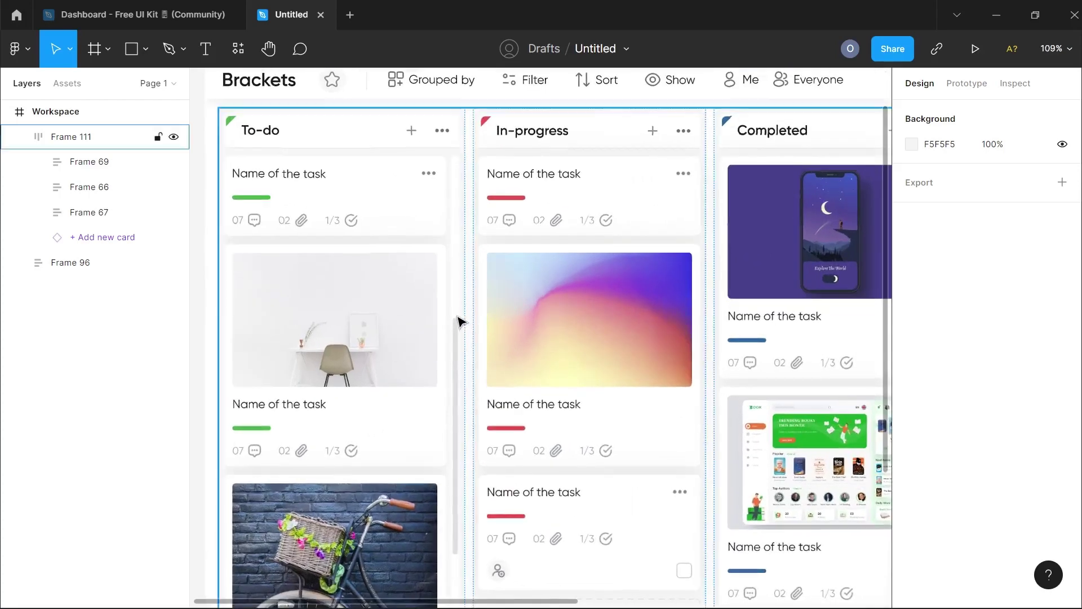
{"action": "scroll", "coordinate": [460, 322], "scroll_direction": "down", "scroll_amount": 6}
{"action": "left_click", "coordinate": [430, 319]}
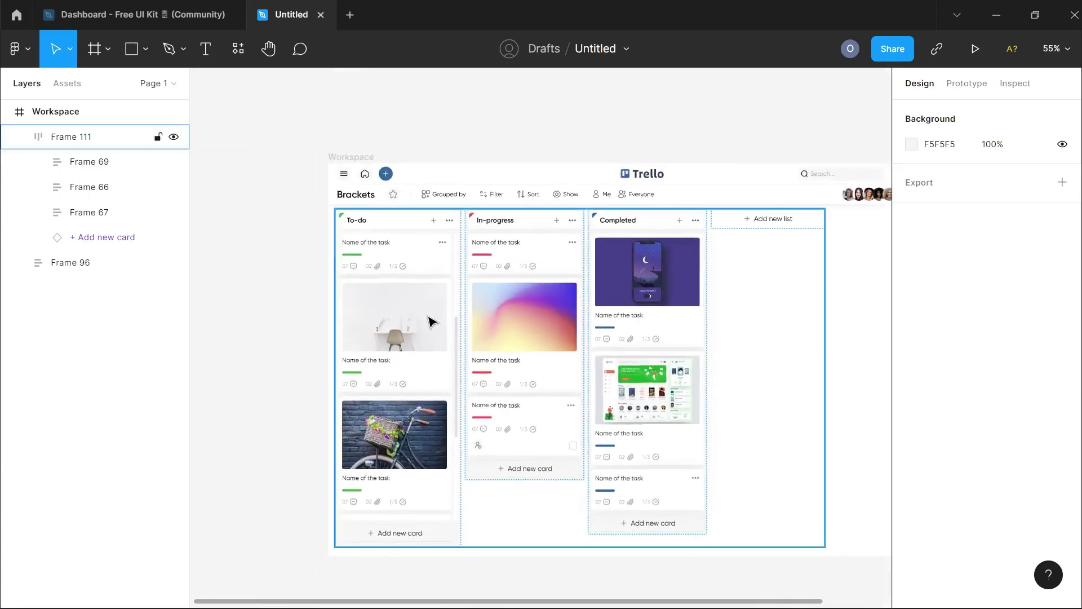
{"action": "double_click", "coordinate": [430, 319]}
{"action": "double_click", "coordinate": [430, 319]}
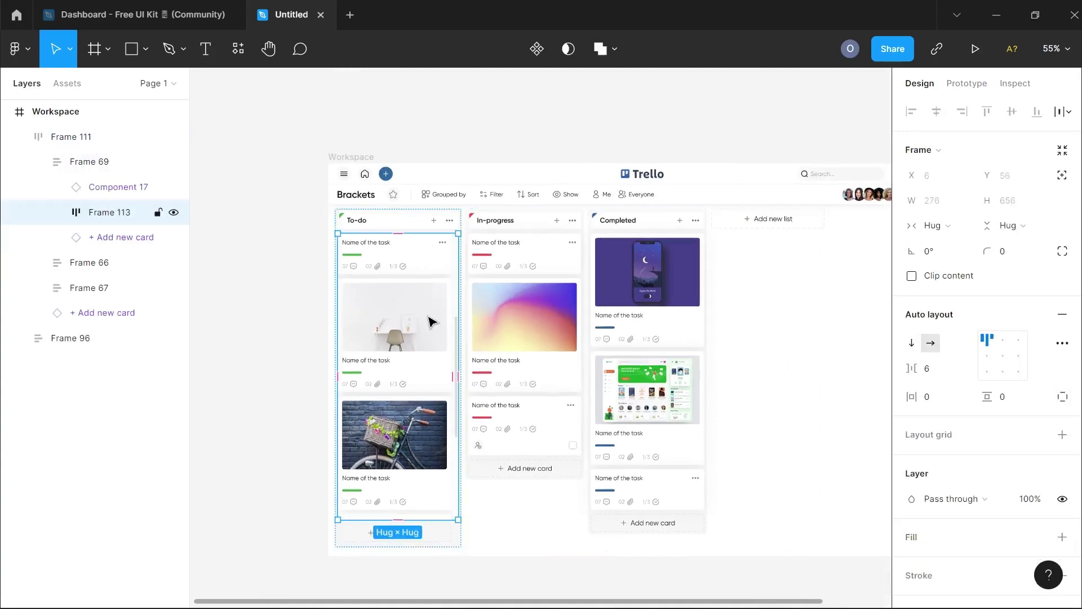
{"action": "left_click", "coordinate": [89, 192]}
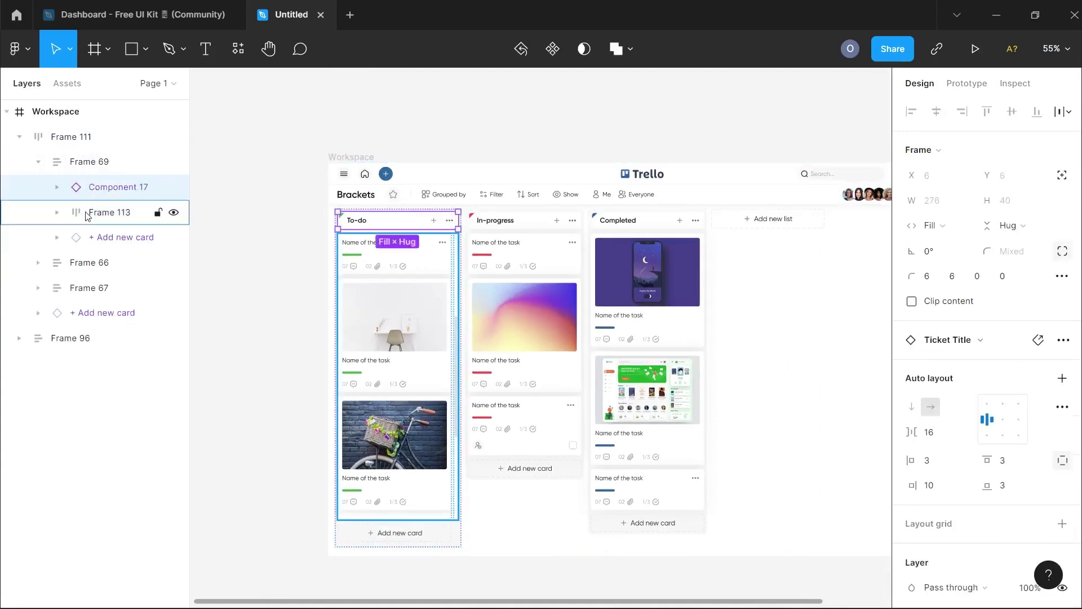
{"action": "left_click", "coordinate": [89, 213]}
{"action": "left_click", "coordinate": [109, 245]}
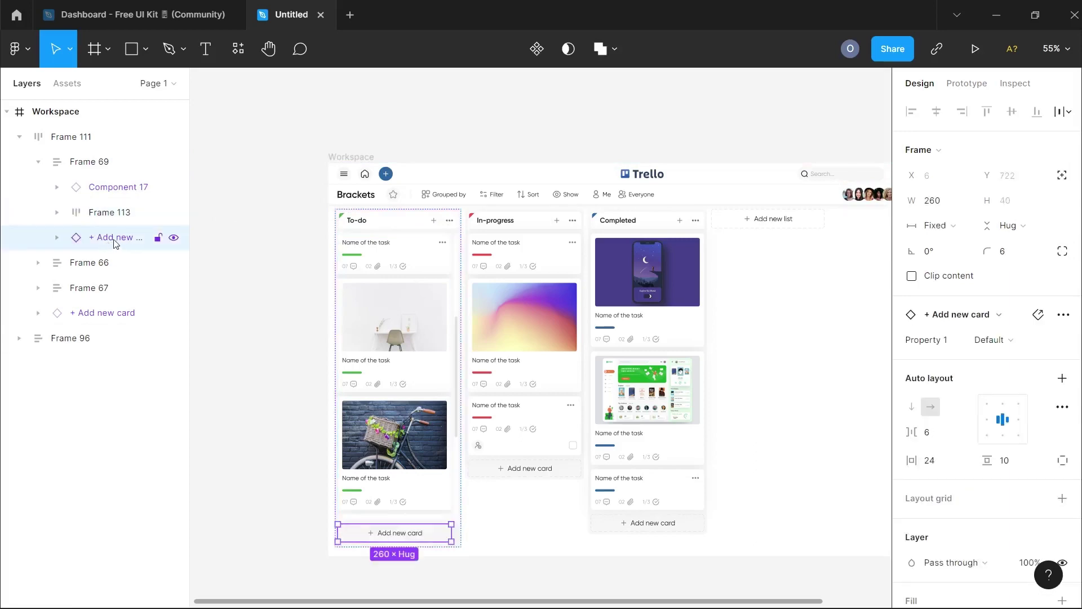
{"action": "left_click", "coordinate": [85, 216]}
Step: Try to change the horizontal sizing of the rectangle inside the To-do column's scroll bar
{"action": "scroll", "coordinate": [822, 334], "scroll_direction": "up", "scroll_amount": 3}
{"action": "left_click", "coordinate": [823, 334]}
{"action": "left_click", "coordinate": [822, 334]}
{"action": "left_click", "coordinate": [822, 334]}
{"action": "scroll", "coordinate": [821, 334], "scroll_direction": "up", "scroll_amount": 4}
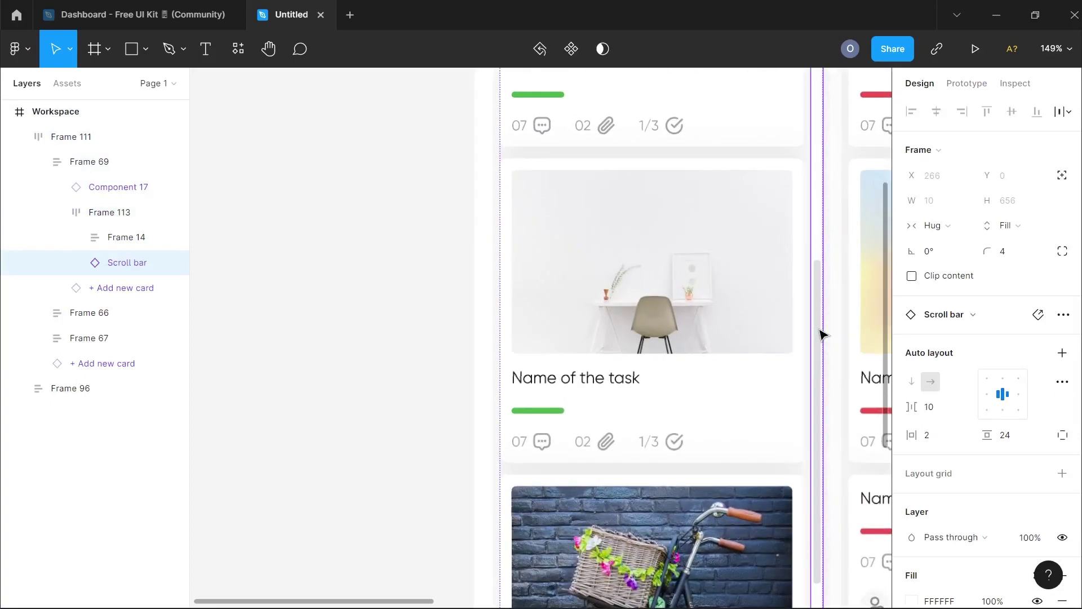
{"action": "scroll", "coordinate": [851, 175], "scroll_direction": "right", "scroll_amount": 2}
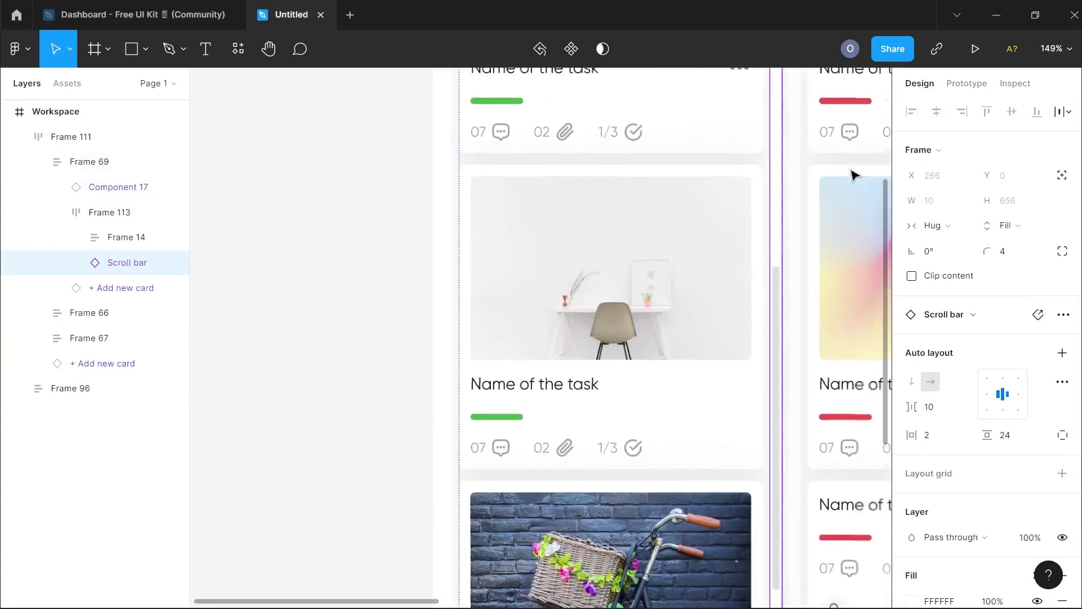
{"action": "left_click", "coordinate": [781, 282]}
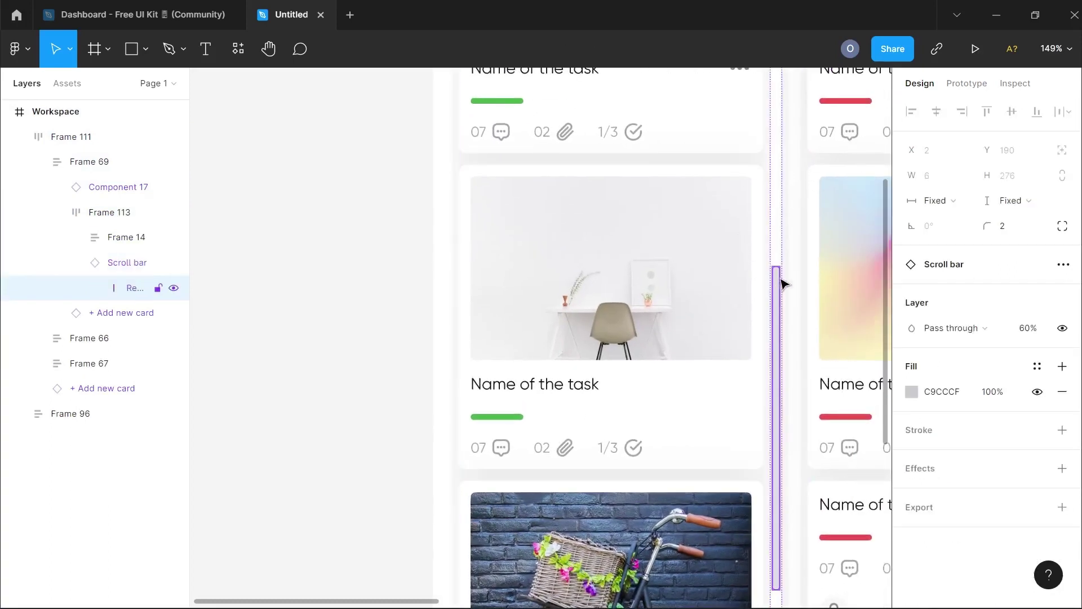
{"action": "left_click", "coordinate": [959, 201]}
{"action": "left_click", "coordinate": [957, 203]}
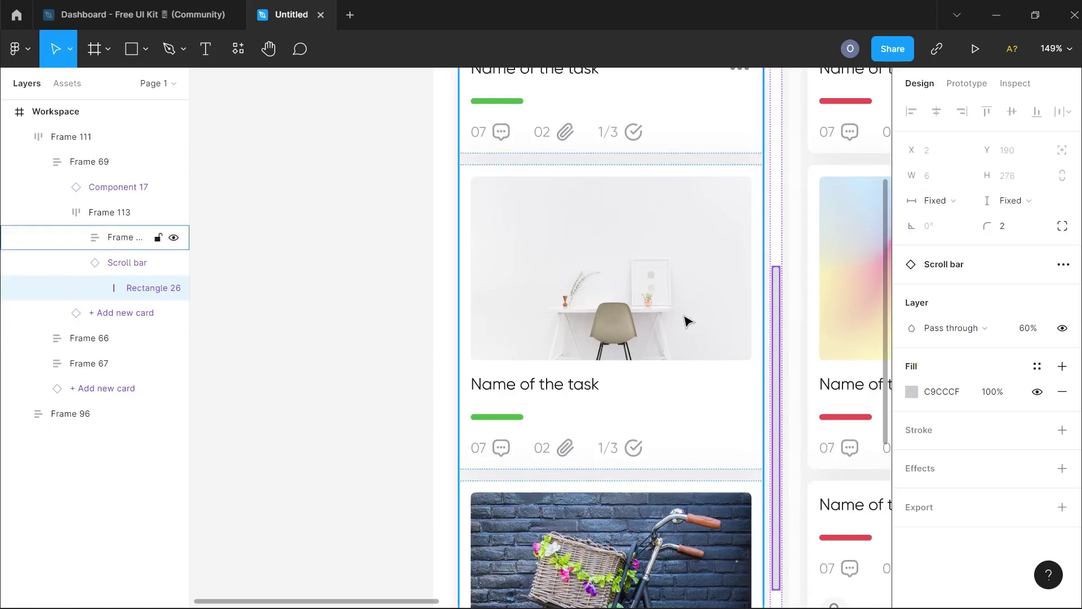
Step: Detach the To-do column's title, Component 17, from its main component
{"action": "scroll", "coordinate": [612, 309], "scroll_direction": "down", "scroll_amount": 3}
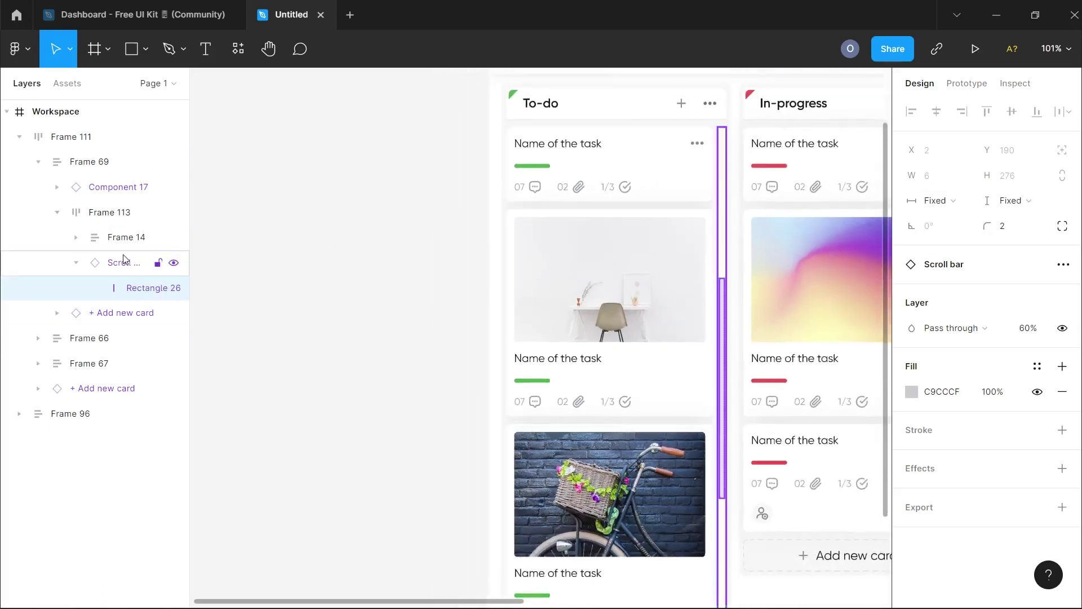
{"action": "left_click", "coordinate": [586, 276]}
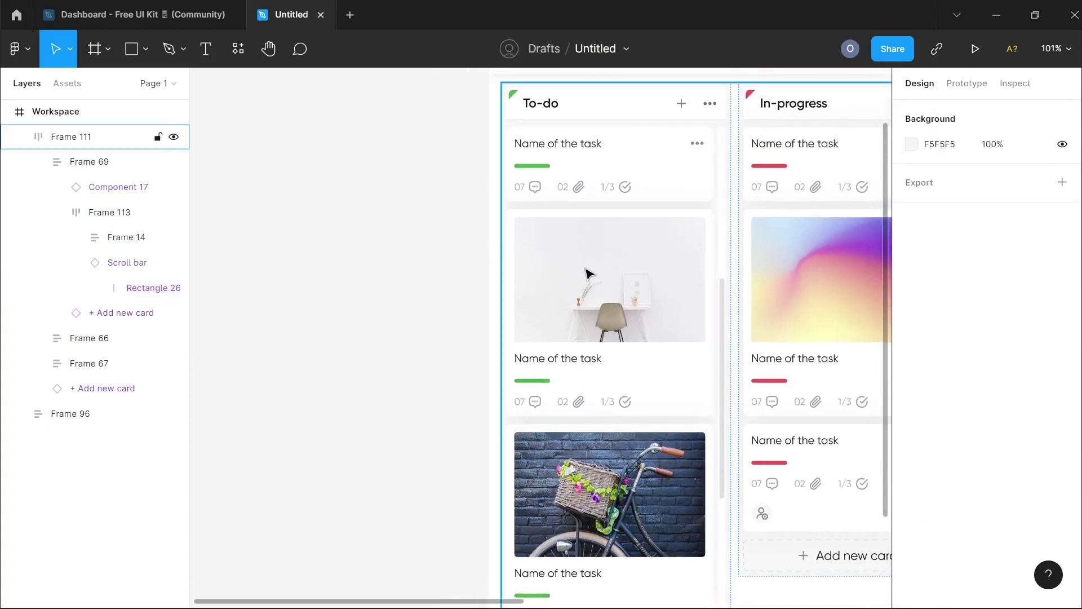
{"action": "double_click", "coordinate": [587, 275]}
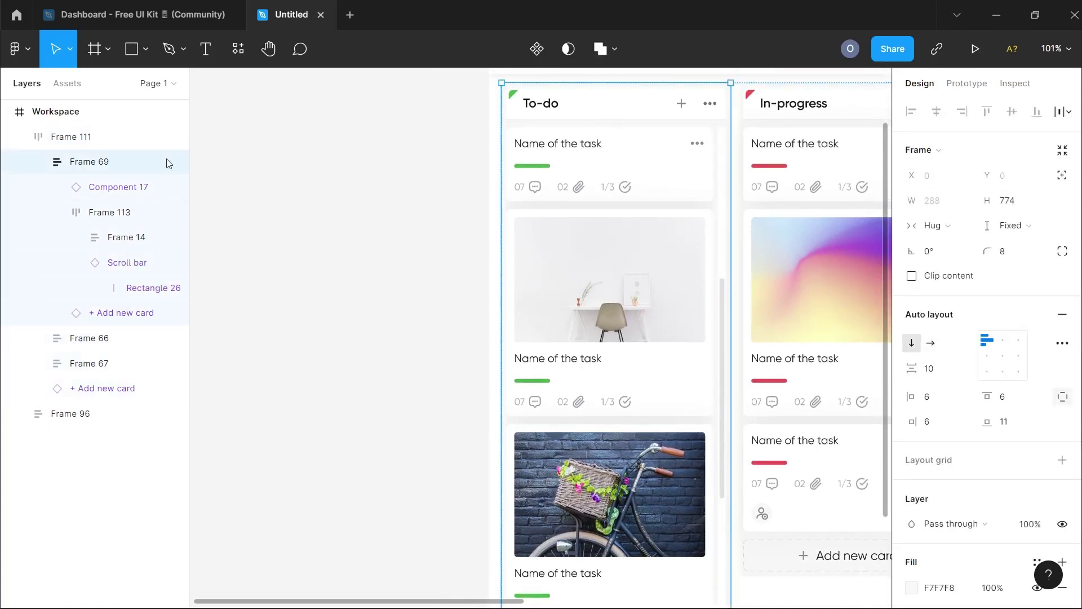
{"action": "left_click", "coordinate": [125, 197]}
{"action": "right_click", "coordinate": [95, 194]}
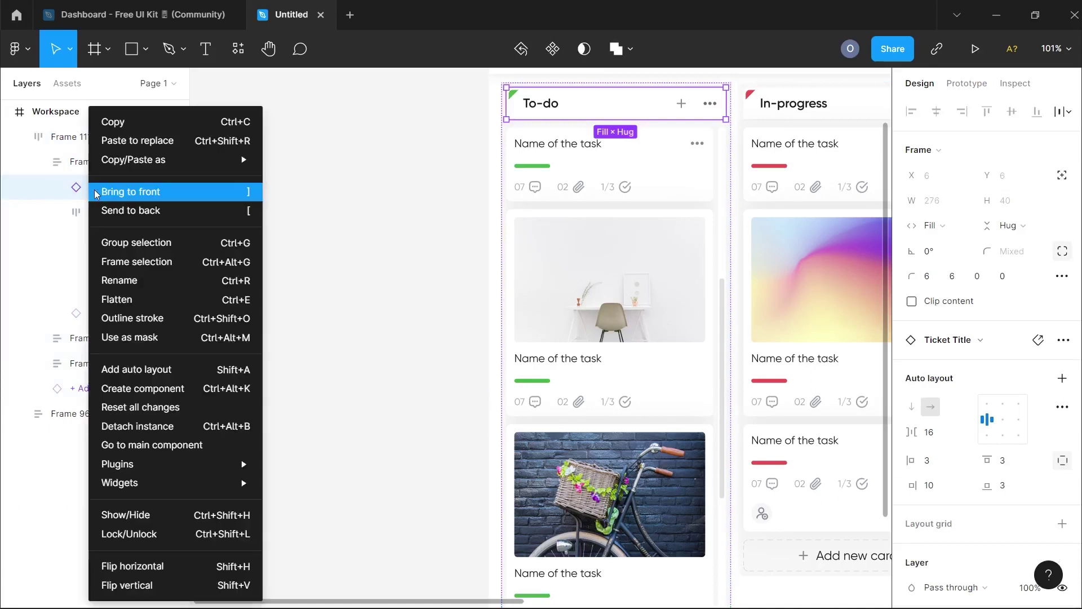
{"action": "left_click", "coordinate": [138, 427]}
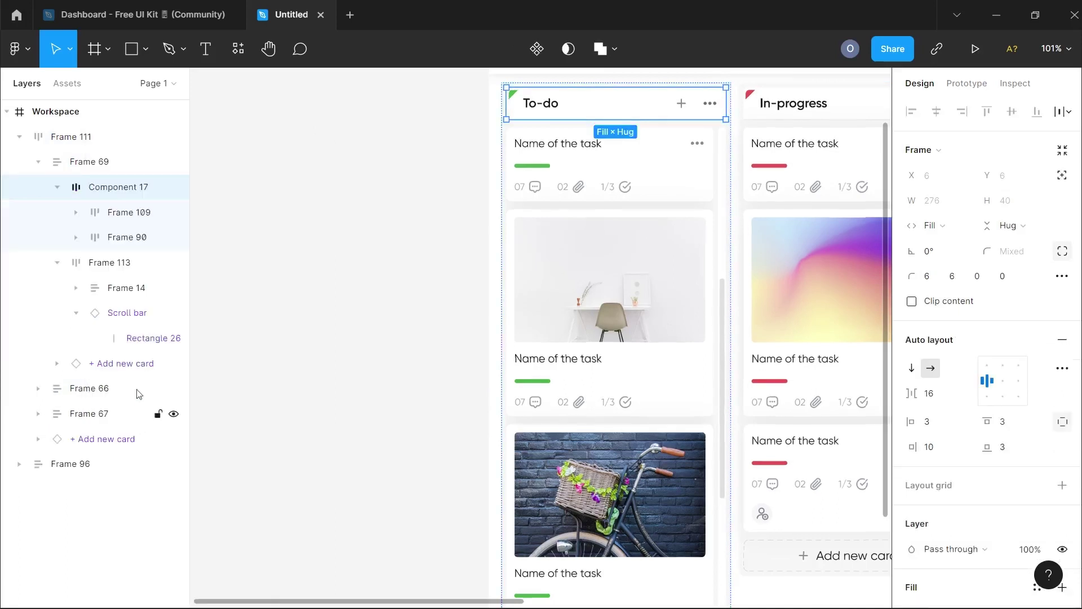
Step: Detach the To-do column's Scroll bar instance and collapse its layer
{"action": "left_click", "coordinate": [125, 321]}
{"action": "right_click", "coordinate": [125, 320]}
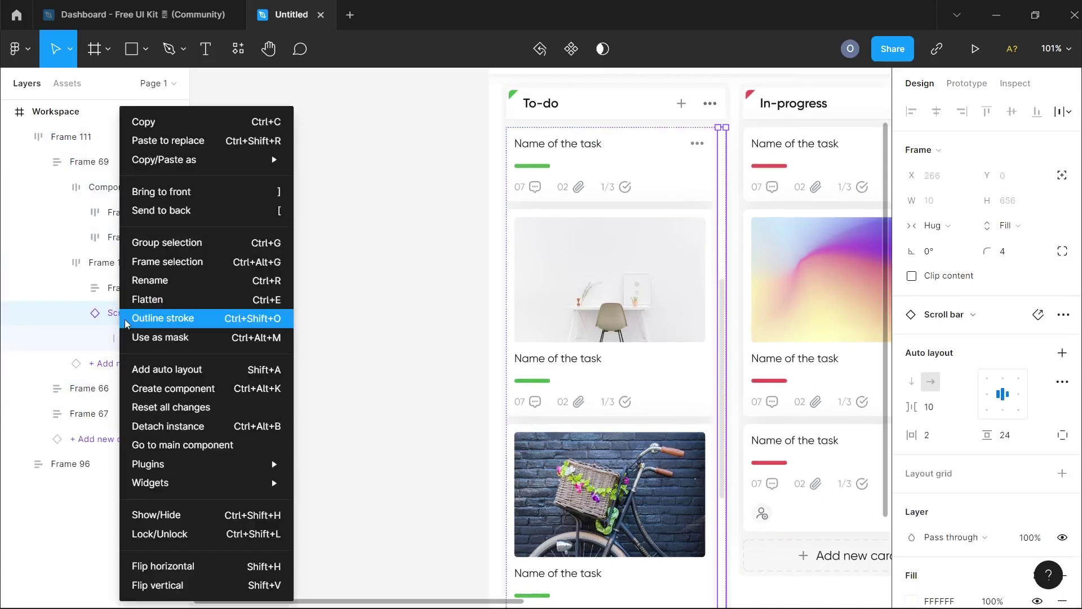
{"action": "left_click", "coordinate": [181, 431]}
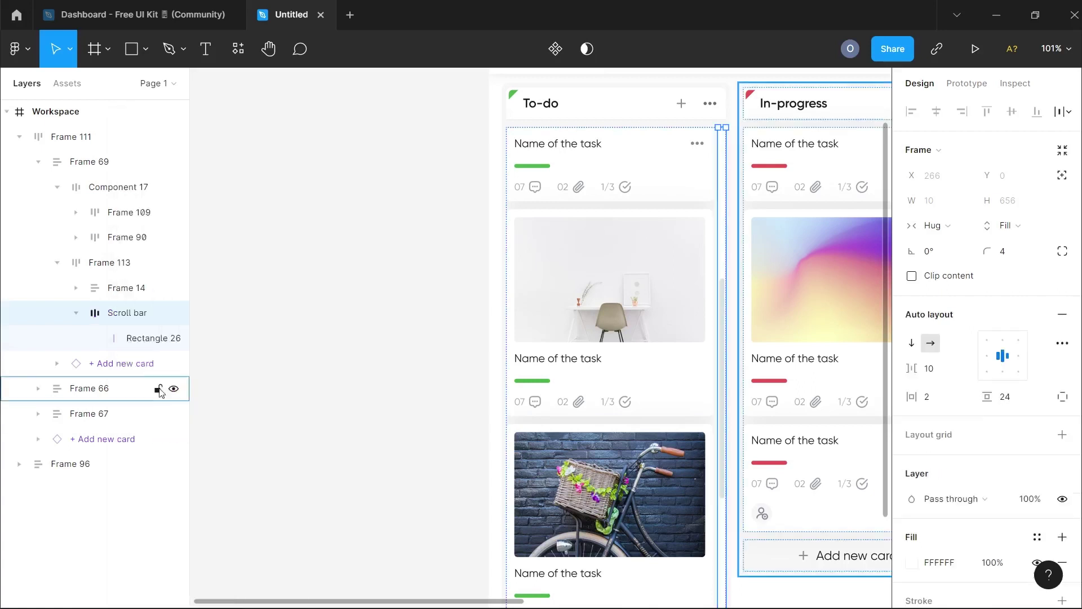
{"action": "left_click", "coordinate": [78, 317]}
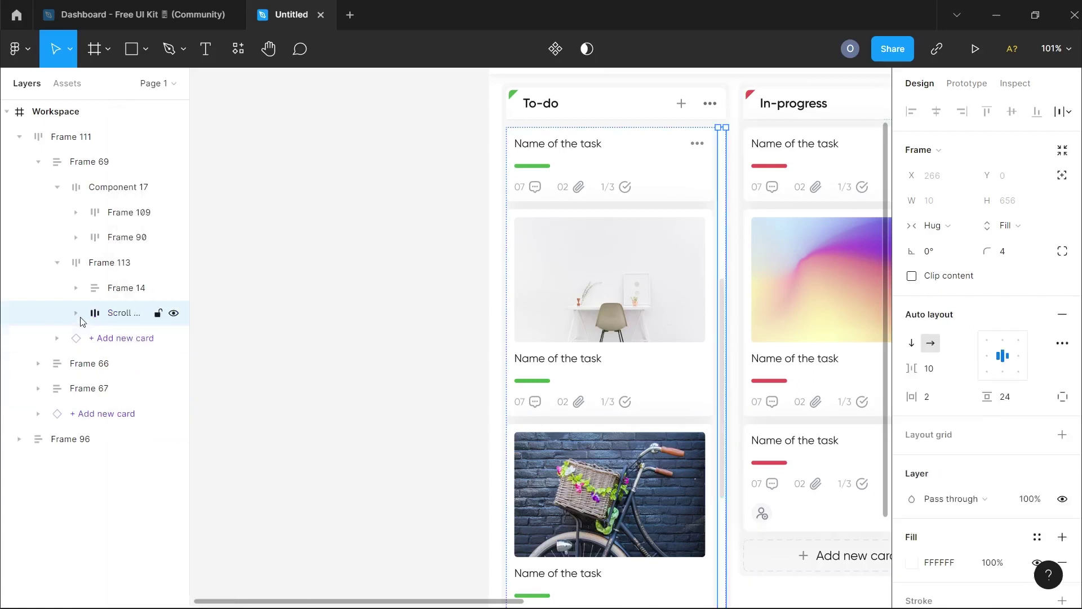
Step: Detach the "+ Add new card" instance inside the To-do column and collapse its layer
{"action": "left_click", "coordinate": [106, 338]}
{"action": "right_click", "coordinate": [106, 339]}
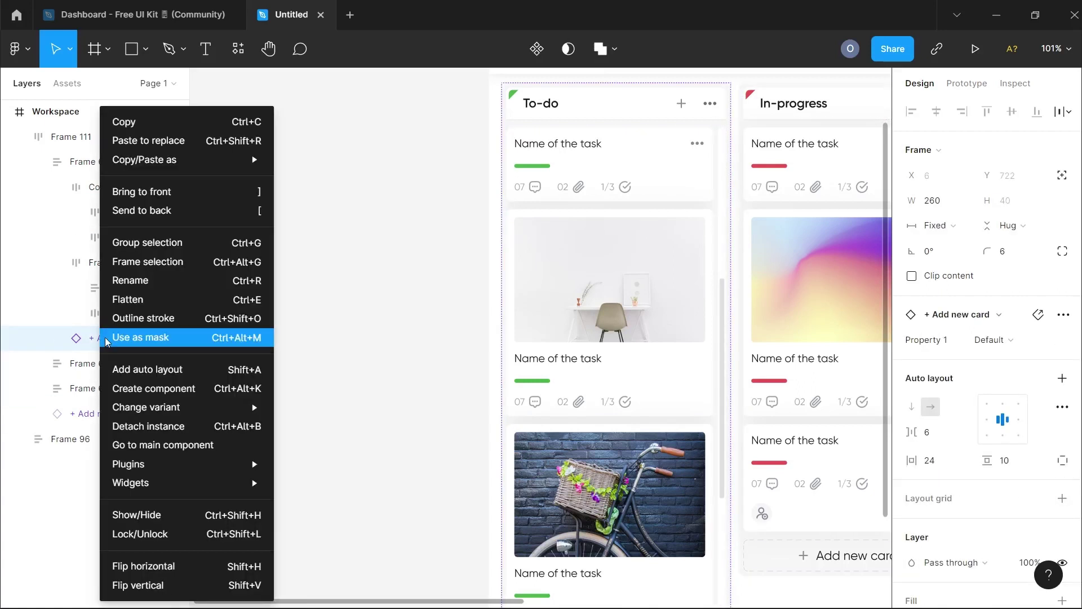
{"action": "left_click", "coordinate": [148, 427]}
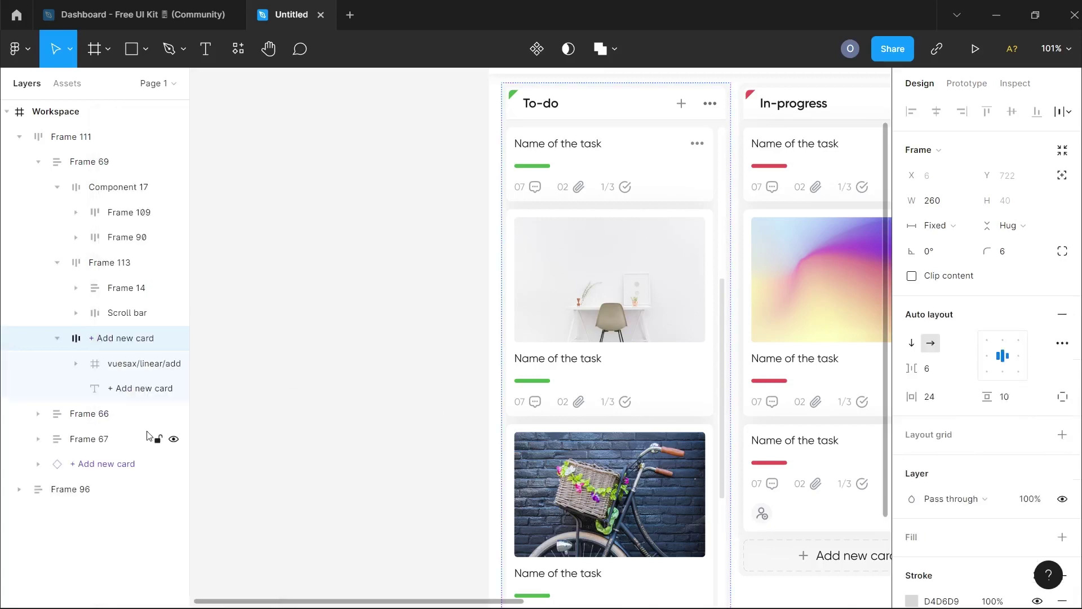
{"action": "left_click", "coordinate": [55, 338]}
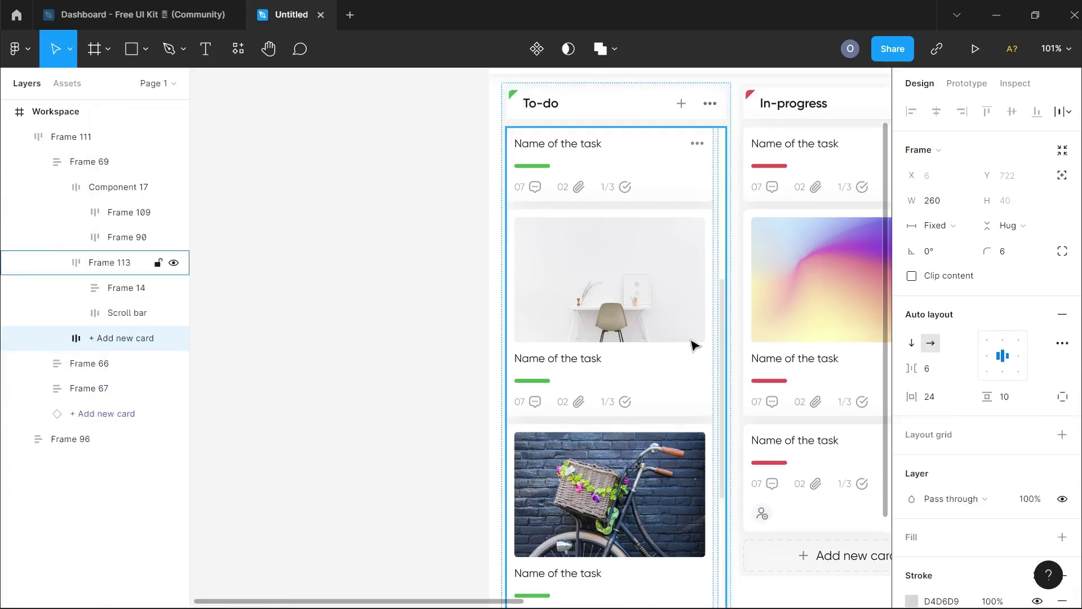
Step: Set the width of the rectangle inside the To-do column's scroll bar to 10
{"action": "scroll", "coordinate": [733, 320], "scroll_direction": "up", "scroll_amount": 5}
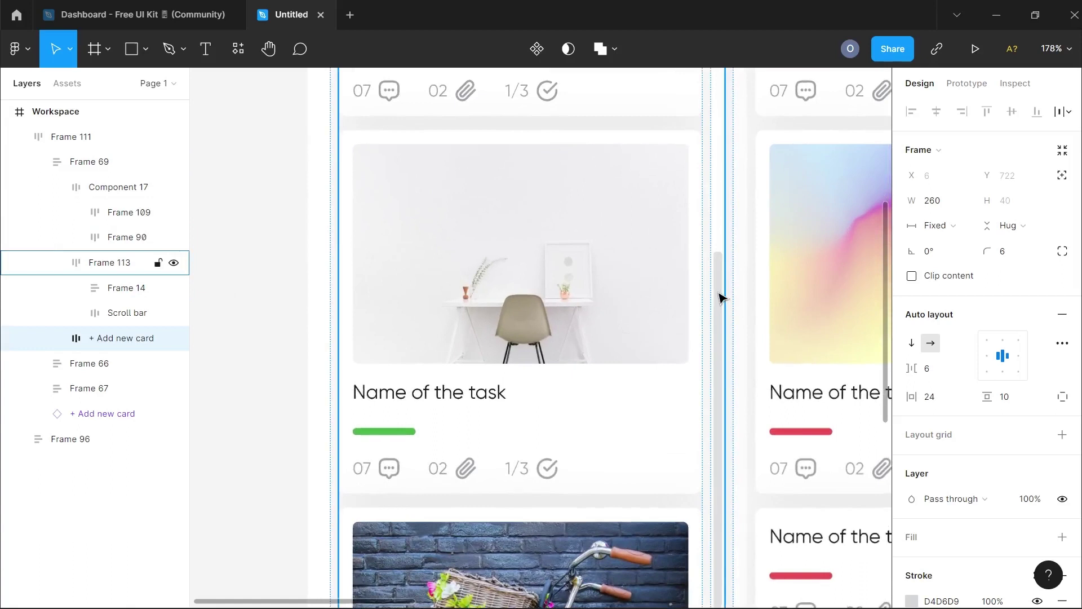
{"action": "left_click", "coordinate": [720, 296]}
{"action": "double_click", "coordinate": [721, 296]}
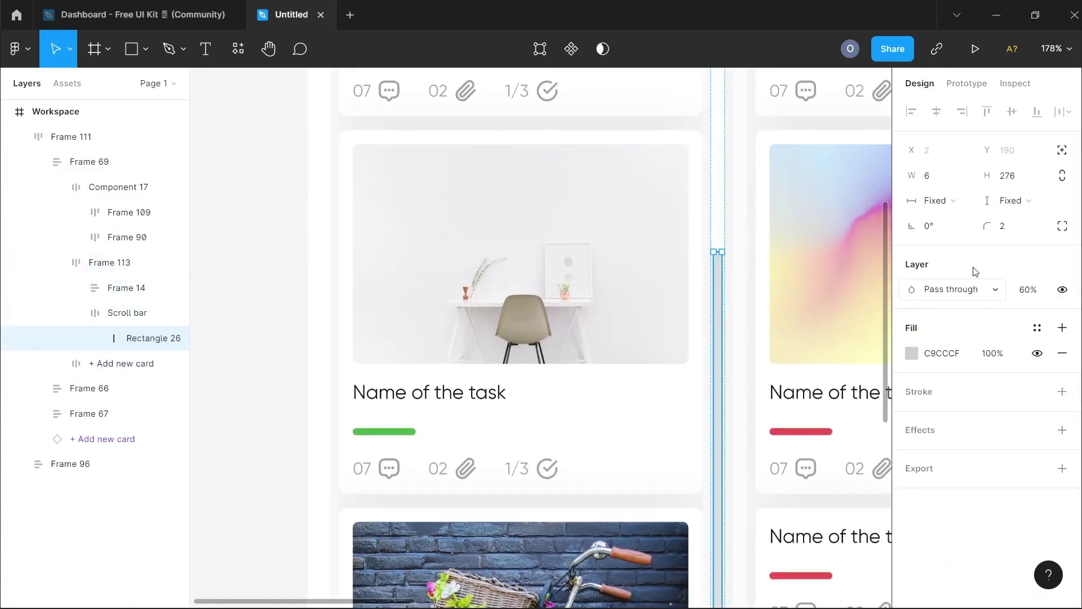
{"action": "left_click", "coordinate": [947, 186]}
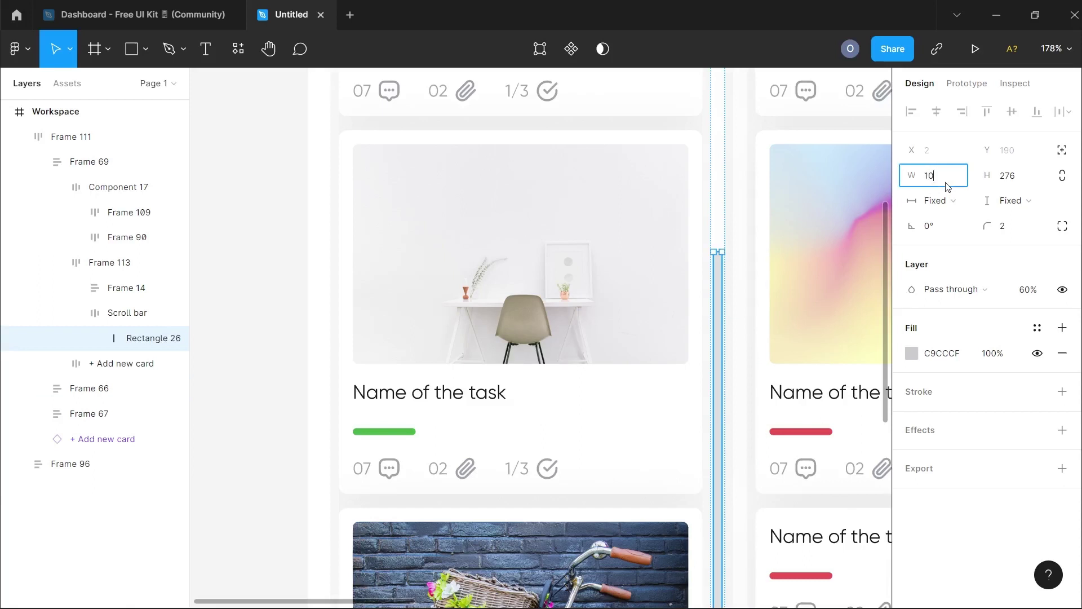
{"action": "key", "text": "Return"}
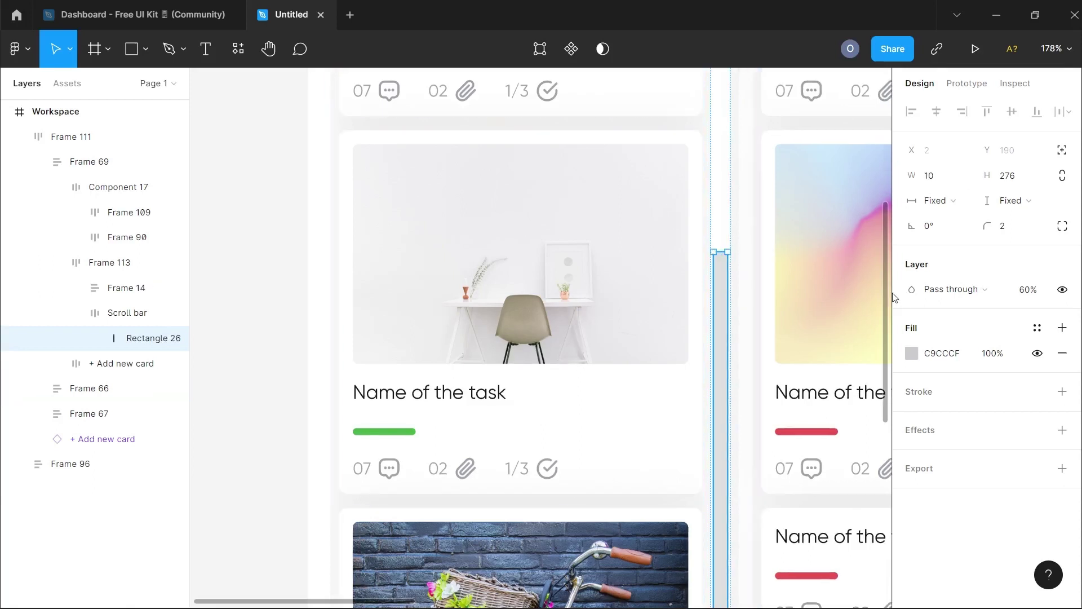
Step: Darken the scroll bar rectangle's solid fill to the gray 797979 and deselect it
{"action": "left_click", "coordinate": [912, 354]}
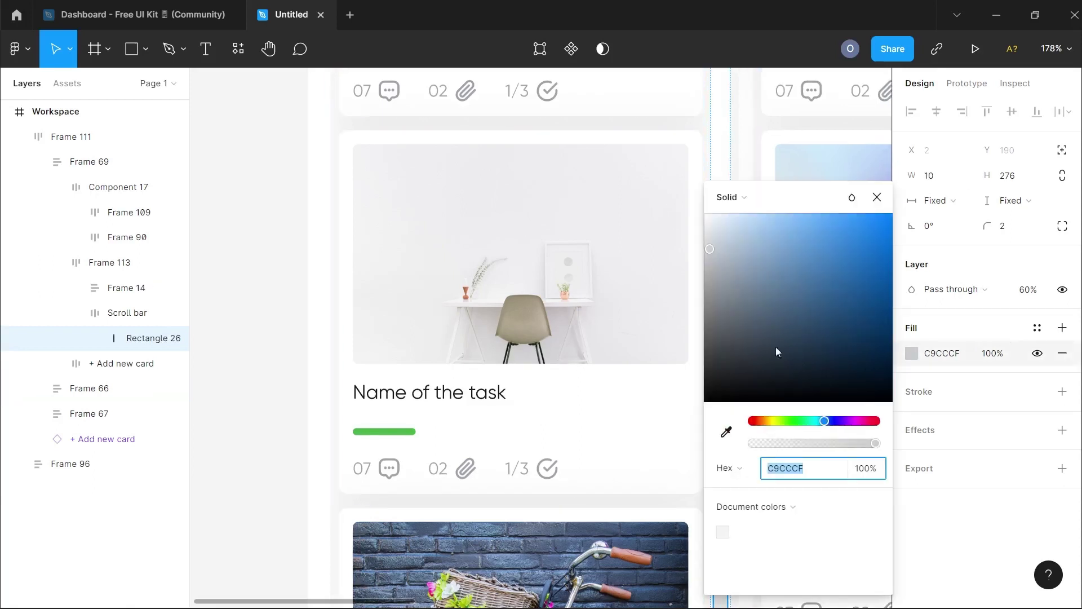
{"action": "left_click_drag", "start_coordinate": [720, 289], "coordinate": [691, 323]}
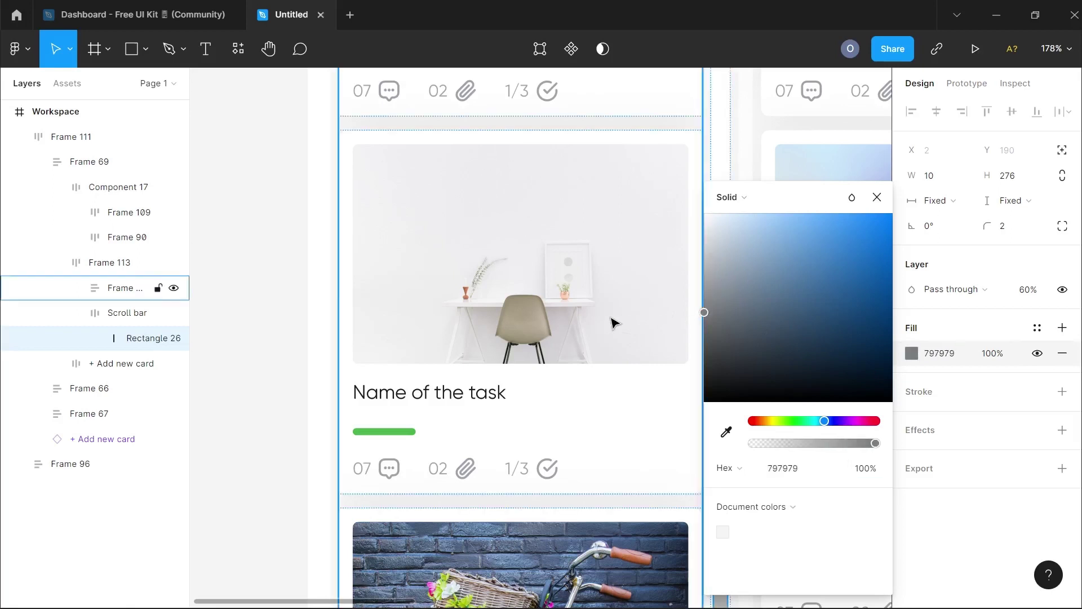
{"action": "scroll", "coordinate": [614, 323], "scroll_direction": "right", "scroll_amount": 3}
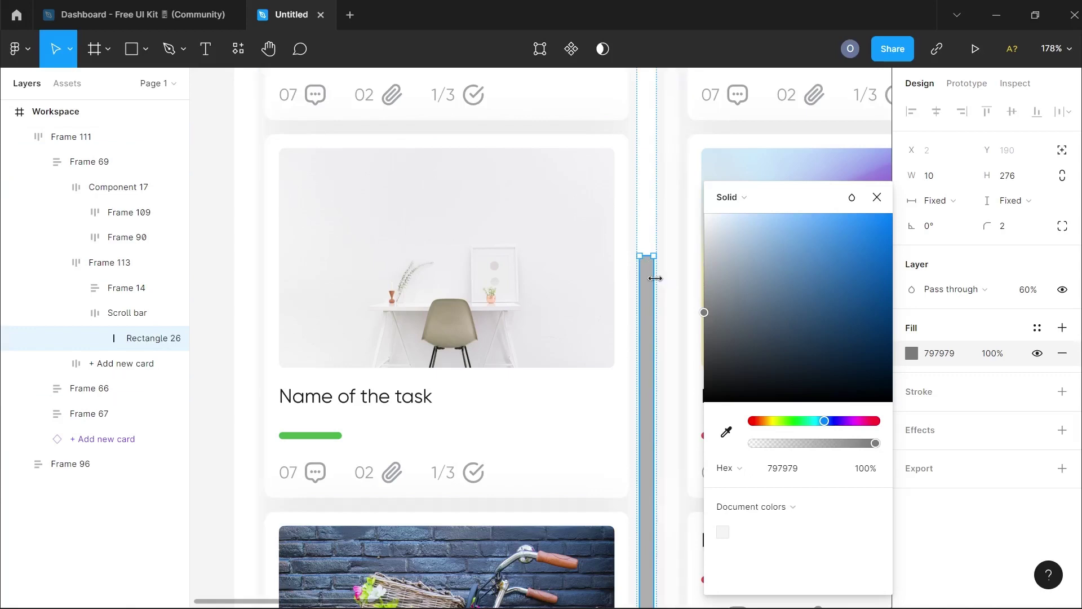
{"action": "left_click", "coordinate": [232, 322]}
{"action": "scroll", "coordinate": [232, 324], "scroll_direction": "down", "scroll_amount": 3}
{"action": "scroll", "coordinate": [232, 324], "scroll_direction": "down", "scroll_amount": 5}
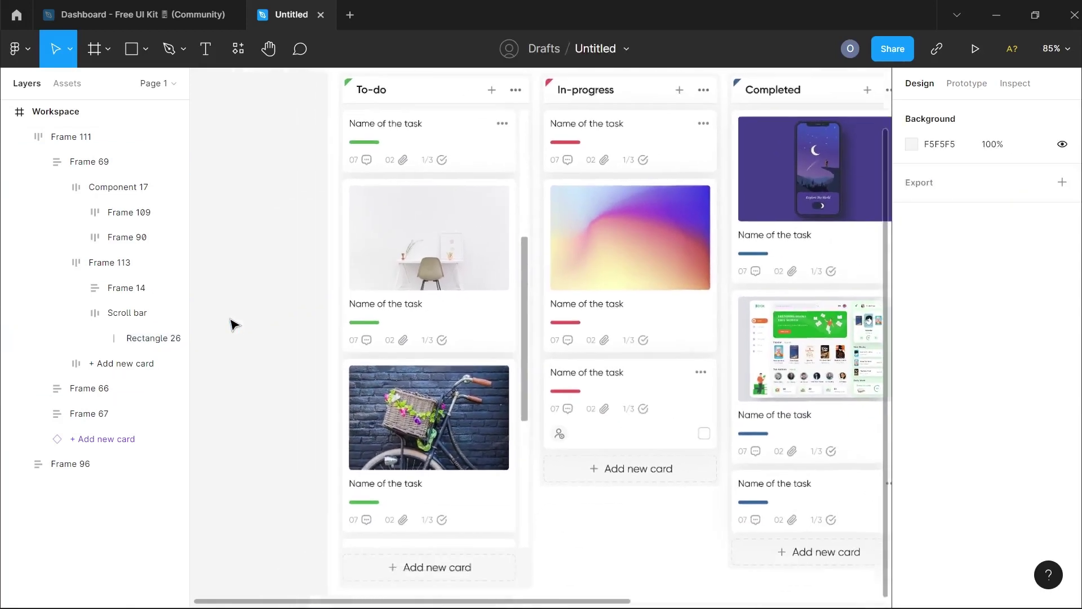
{"action": "scroll", "coordinate": [233, 323], "scroll_direction": "down", "scroll_amount": 4}
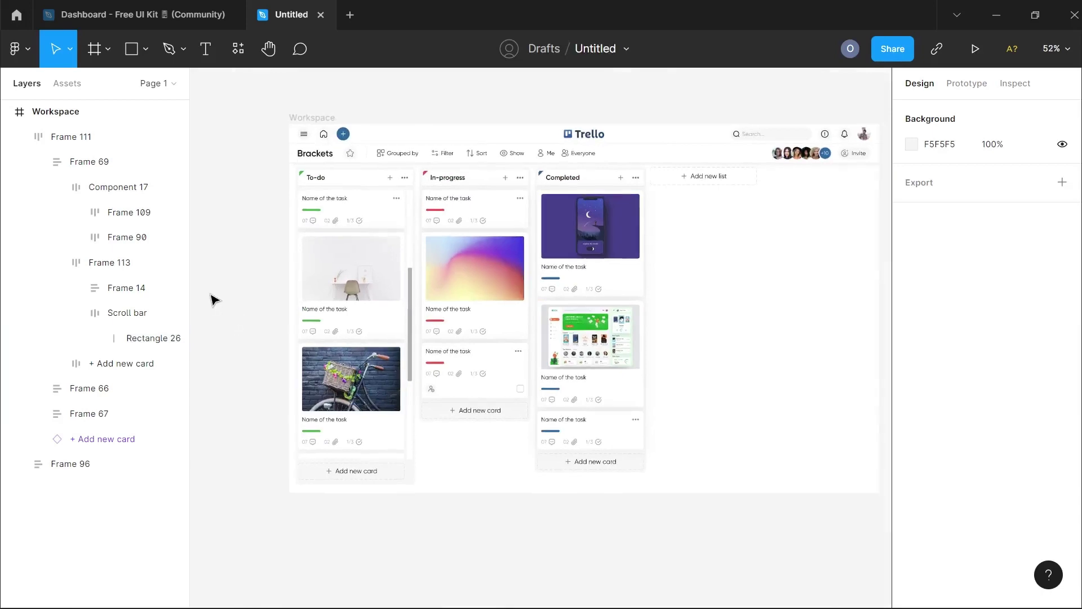
Step: Place a copy of the To-do column's Frame 113, holding the cards and scroll bar, on the empty canvas beside the Workspace frame
{"action": "scroll", "coordinate": [215, 300], "scroll_direction": "up", "scroll_amount": 3}
{"action": "scroll", "coordinate": [215, 299], "scroll_direction": "up", "scroll_amount": 2}
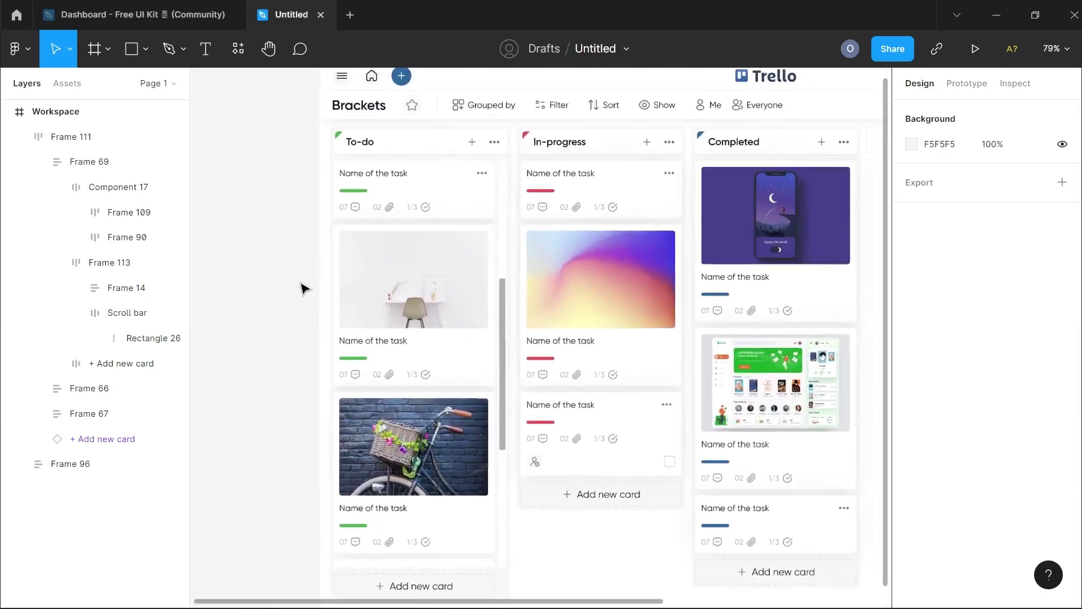
{"action": "scroll", "coordinate": [302, 287], "scroll_direction": "up", "scroll_amount": 1}
{"action": "scroll", "coordinate": [333, 309], "scroll_direction": "down", "scroll_amount": 3}
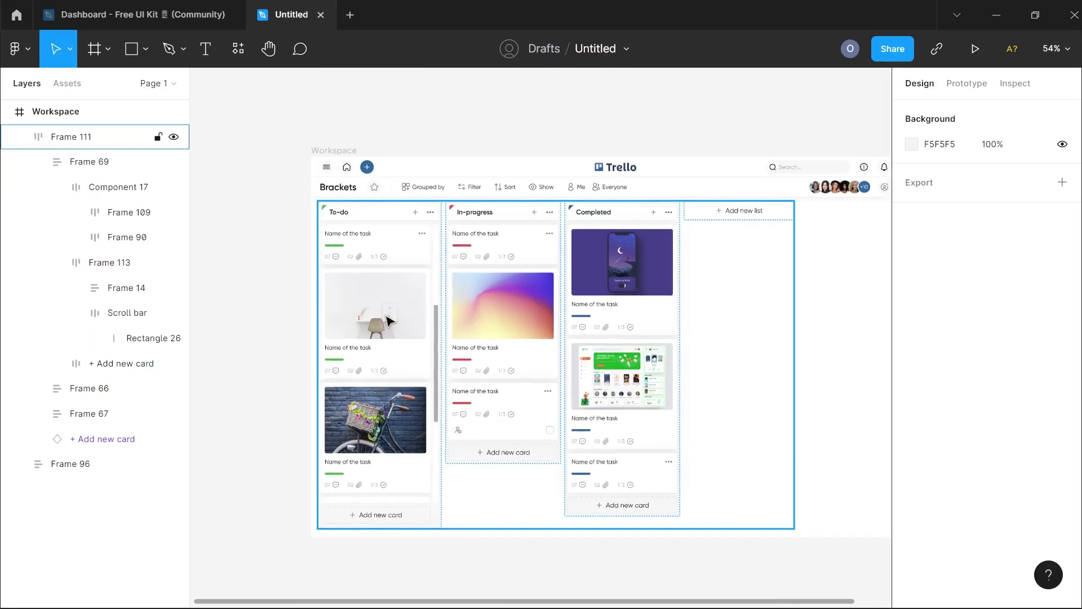
{"action": "double_click", "coordinate": [387, 321]}
{"action": "scroll", "coordinate": [387, 321], "scroll_direction": "left", "scroll_amount": 5}
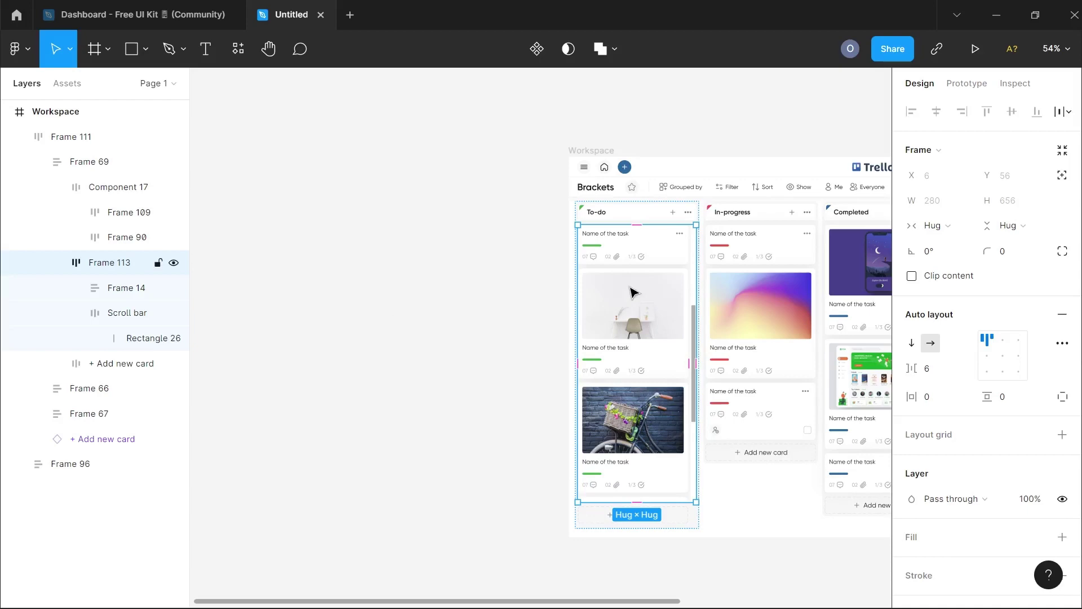
{"action": "left_click_drag", "start_coordinate": [636, 292], "coordinate": [457, 286]}
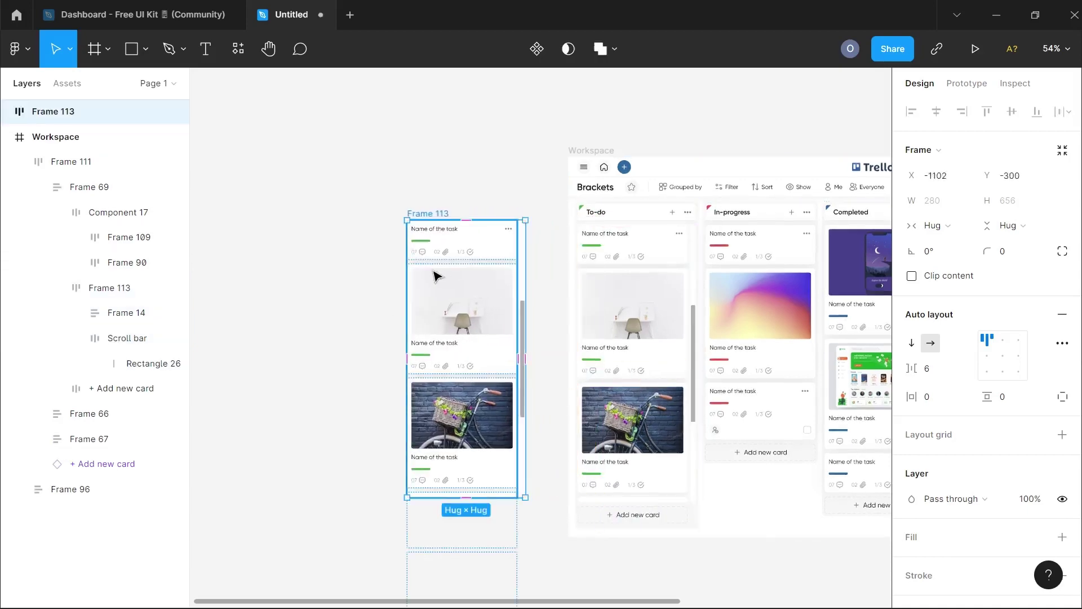
{"action": "scroll", "coordinate": [437, 278], "scroll_direction": "up", "scroll_amount": 2}
{"action": "scroll", "coordinate": [437, 276], "scroll_direction": "up", "scroll_amount": 2}
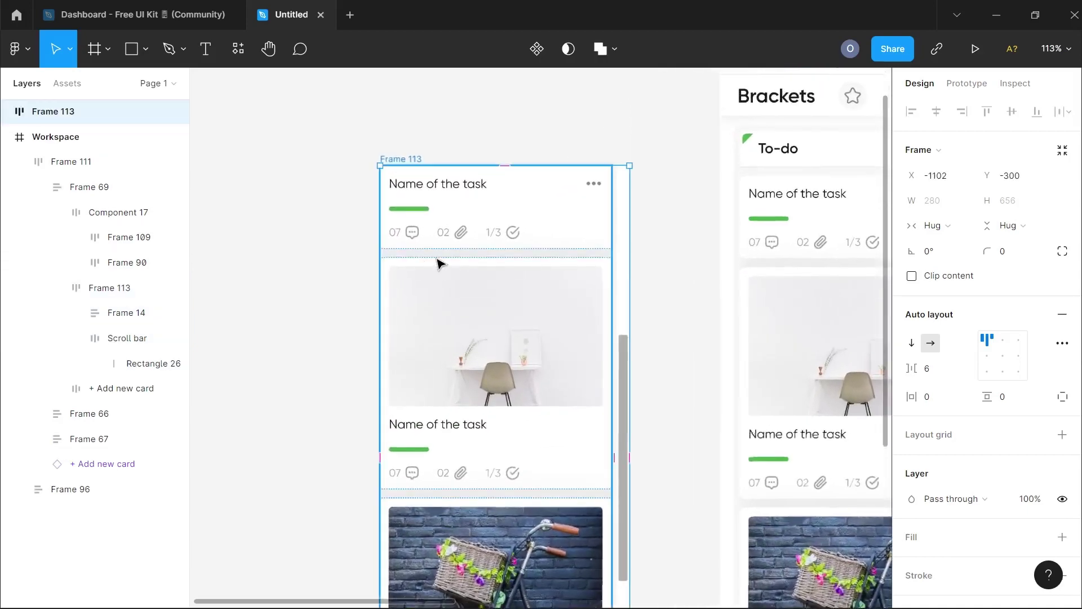
{"action": "scroll", "coordinate": [440, 268], "scroll_direction": "down", "scroll_amount": 2}
{"action": "scroll", "coordinate": [440, 266], "scroll_direction": "down", "scroll_amount": 1}
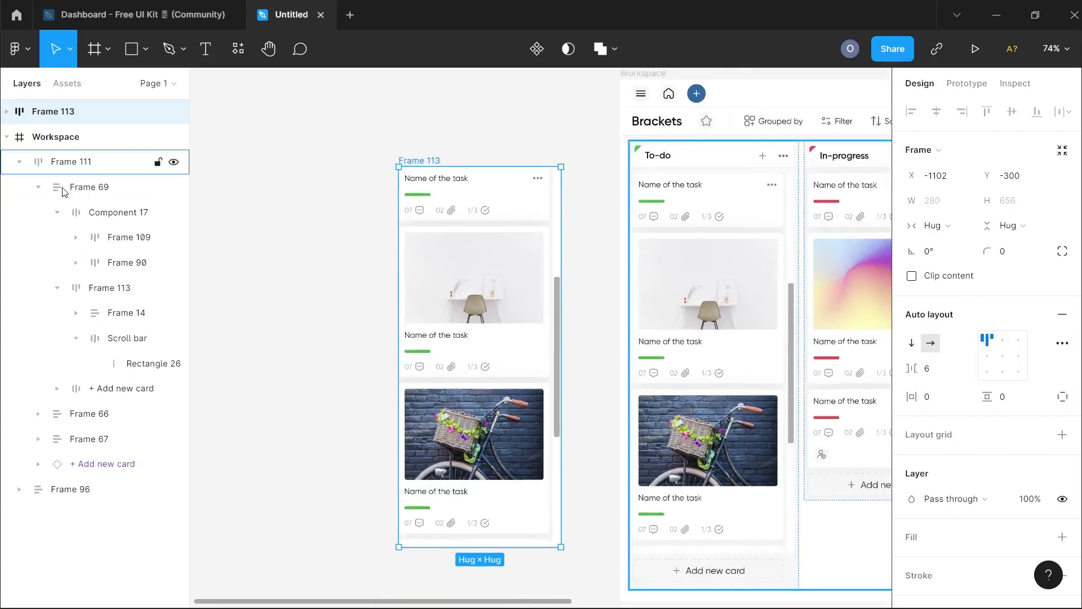
Step: Collapse the layers of Component 17, the original Frame 113 and Workspace, and reveal the copied frame's layers
{"action": "left_click", "coordinate": [57, 212]}
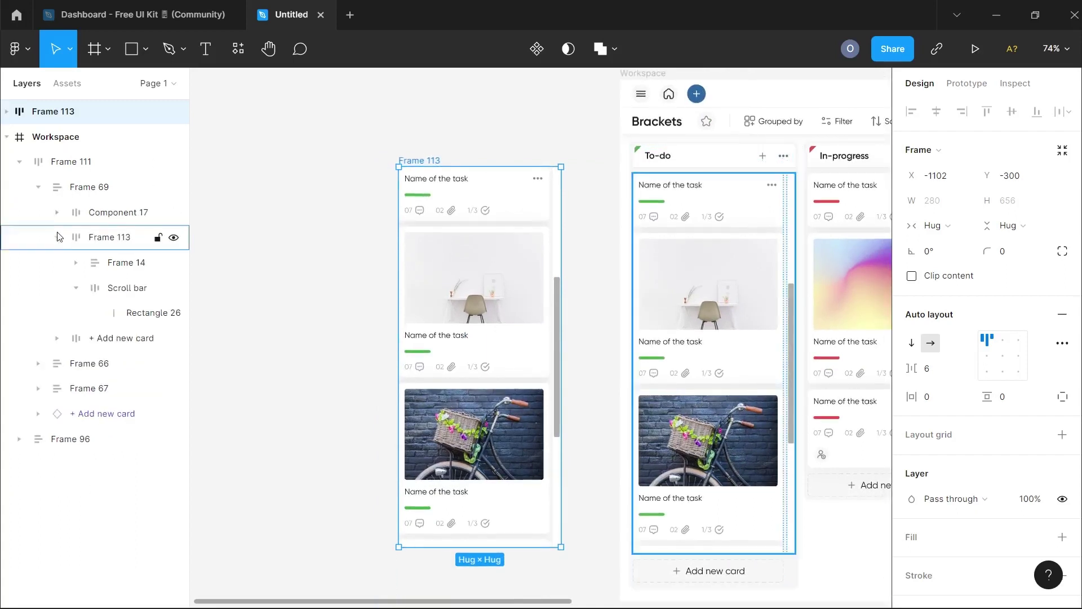
{"action": "left_click", "coordinate": [57, 236]}
{"action": "double_click", "coordinate": [442, 172]}
{"action": "key", "text": "Escape"}
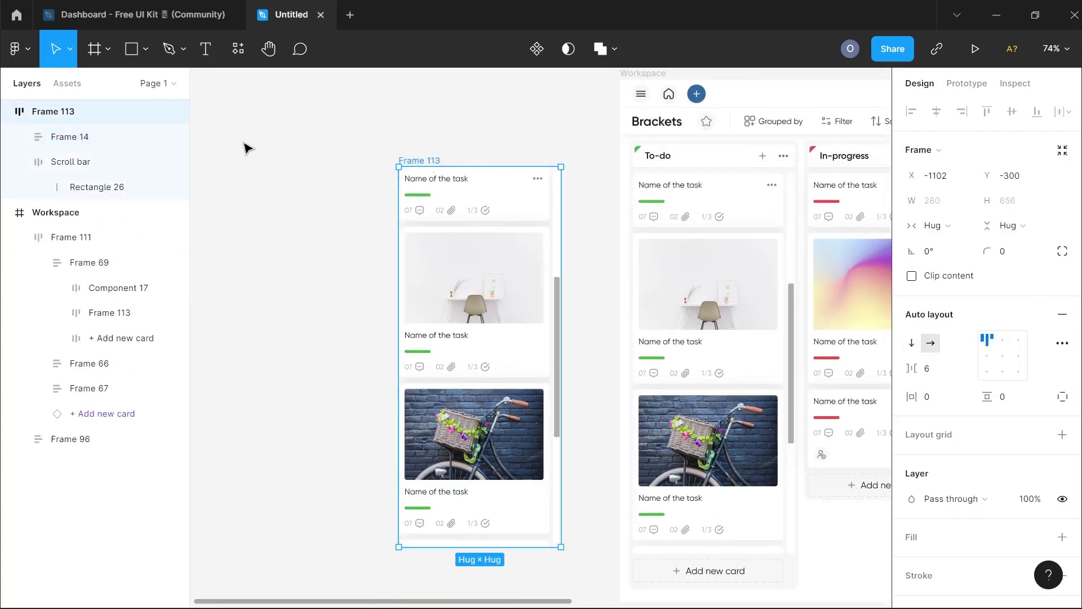
{"action": "left_click", "coordinate": [7, 212]}
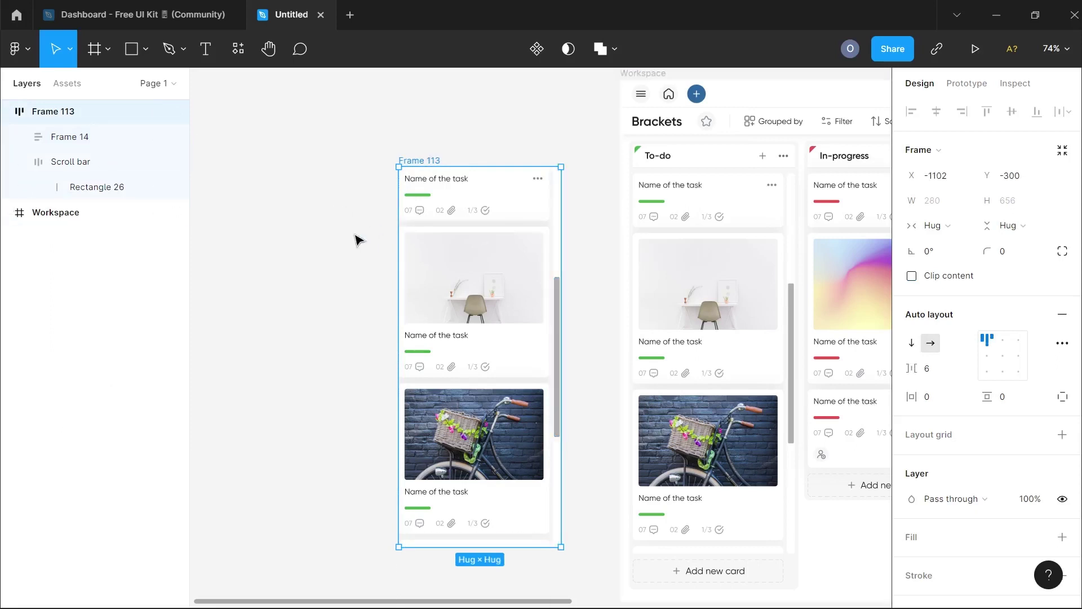
Step: Move the copied Frame 113 farther from Workspace, to about X -1326, Y -341, and collapse its Scroll bar layer
{"action": "scroll", "coordinate": [452, 198], "scroll_direction": "left", "scroll_amount": 5}
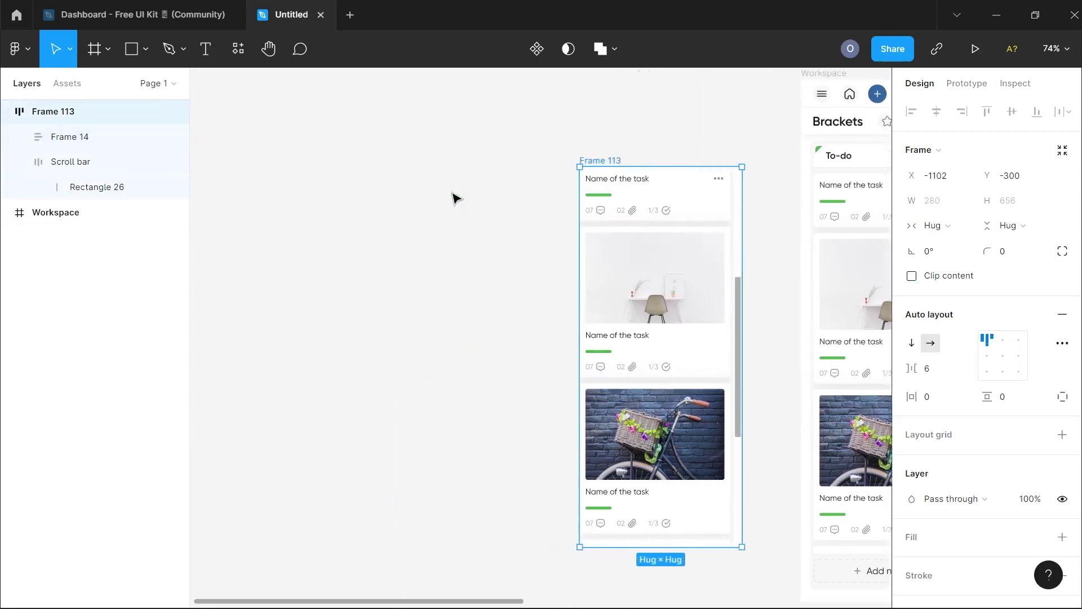
{"action": "left_click_drag", "start_coordinate": [624, 163], "coordinate": [496, 135]}
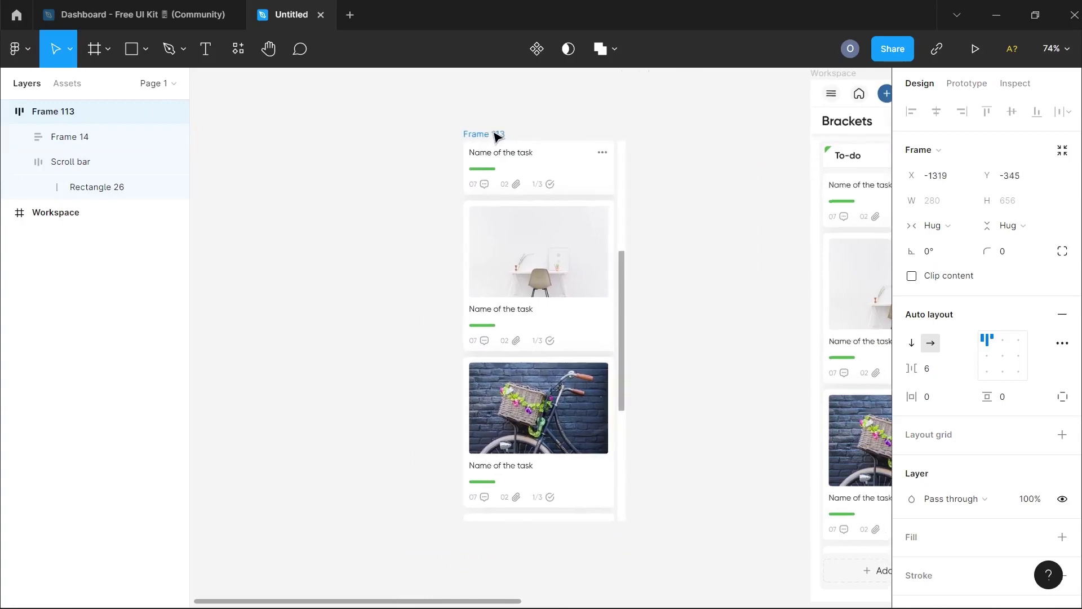
{"action": "left_click", "coordinate": [28, 159]}
{"action": "left_click", "coordinate": [19, 163]}
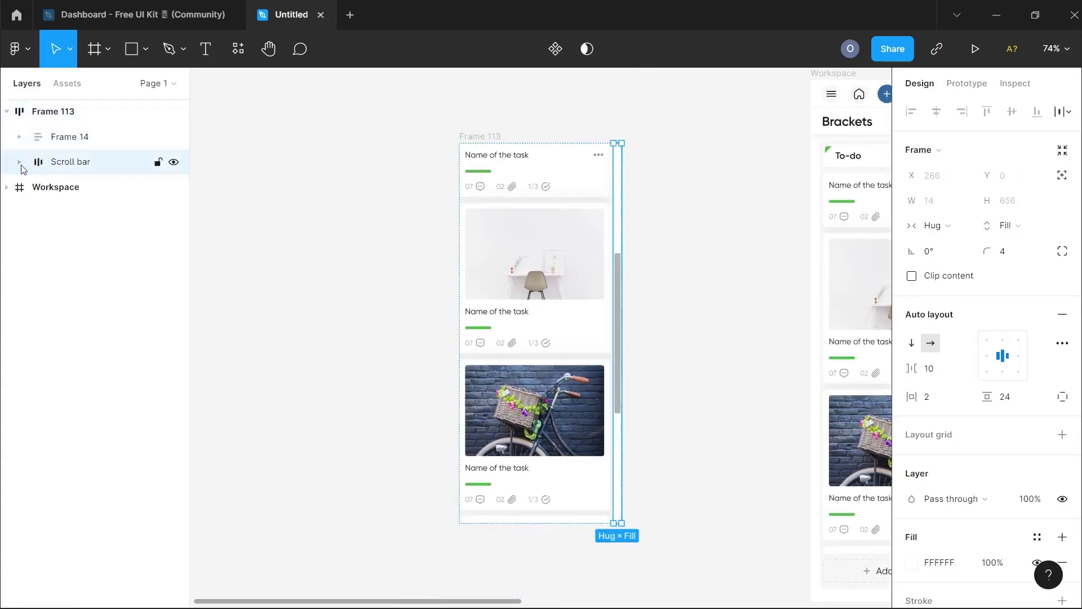
Step: Rename the copied cards frame, Frame 14, as Main Section, check its card components and collapse its layer
{"action": "left_click", "coordinate": [80, 145]}
{"action": "double_click", "coordinate": [79, 145]}
{"action": "type", "text": "Main Section"}
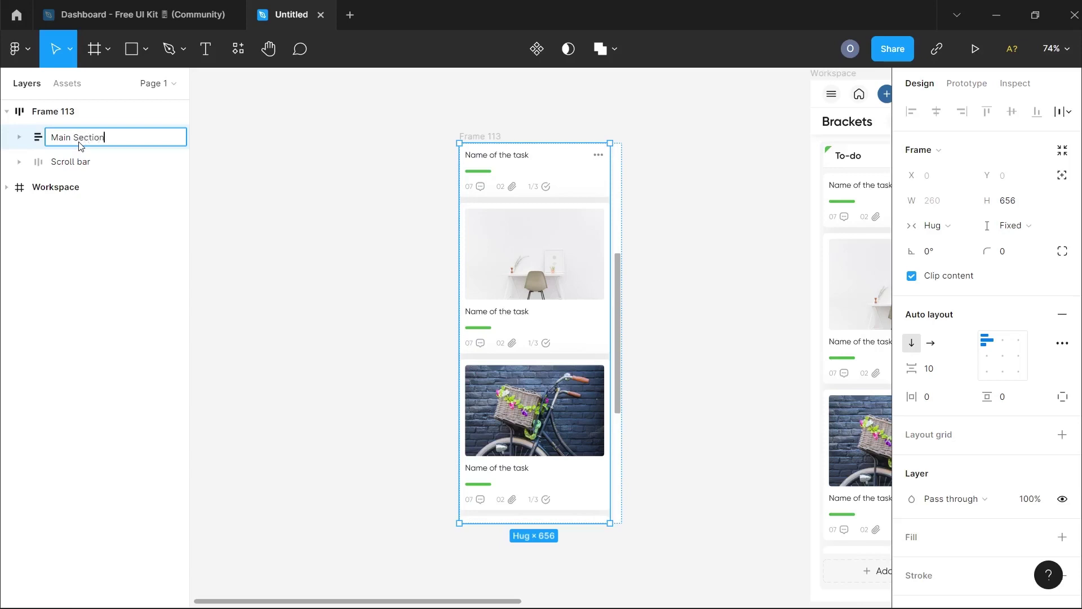
{"action": "key", "text": "Return"}
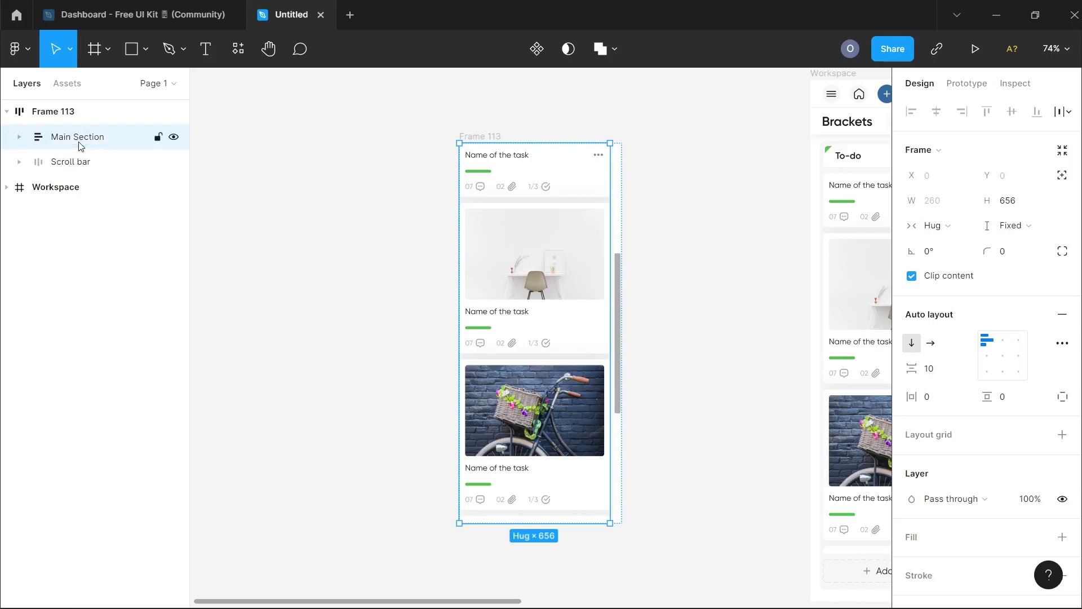
{"action": "left_click", "coordinate": [521, 230]}
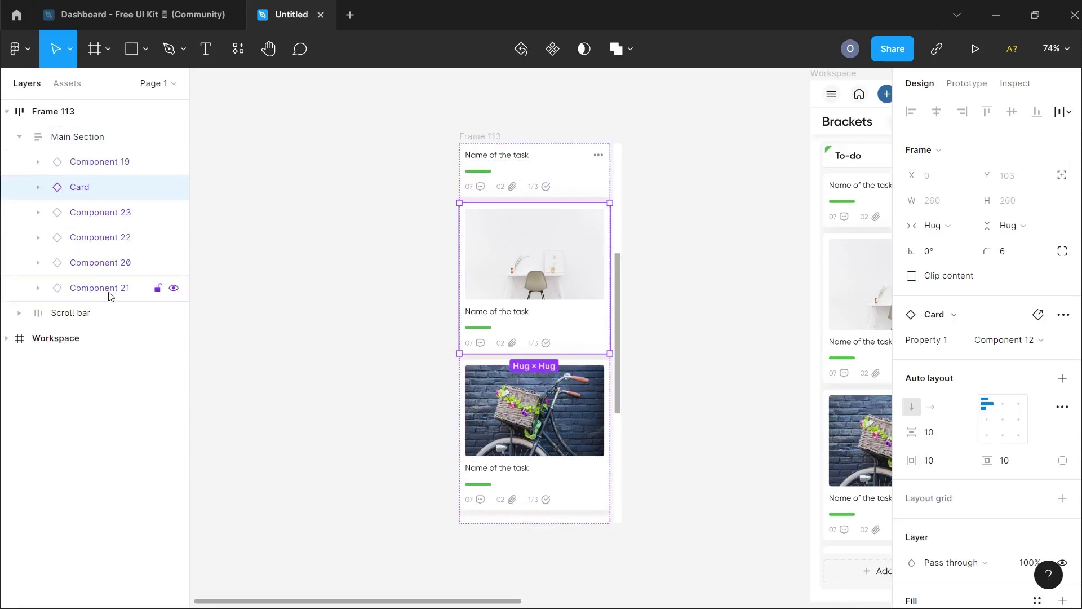
{"action": "left_click", "coordinate": [19, 138]}
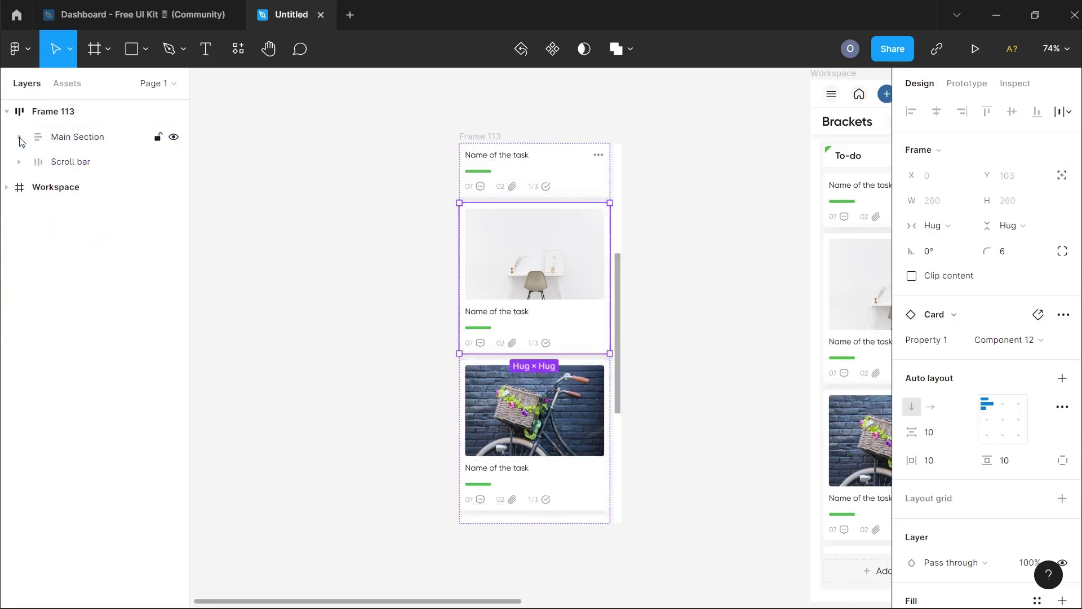
Step: Move the copied Frame 113 well clear of Workspace, to about X -1773, Y -328
{"action": "left_click", "coordinate": [484, 137]}
{"action": "scroll", "coordinate": [484, 137], "scroll_direction": "down", "scroll_amount": 2}
{"action": "scroll", "coordinate": [483, 137], "scroll_direction": "left", "scroll_amount": 2}
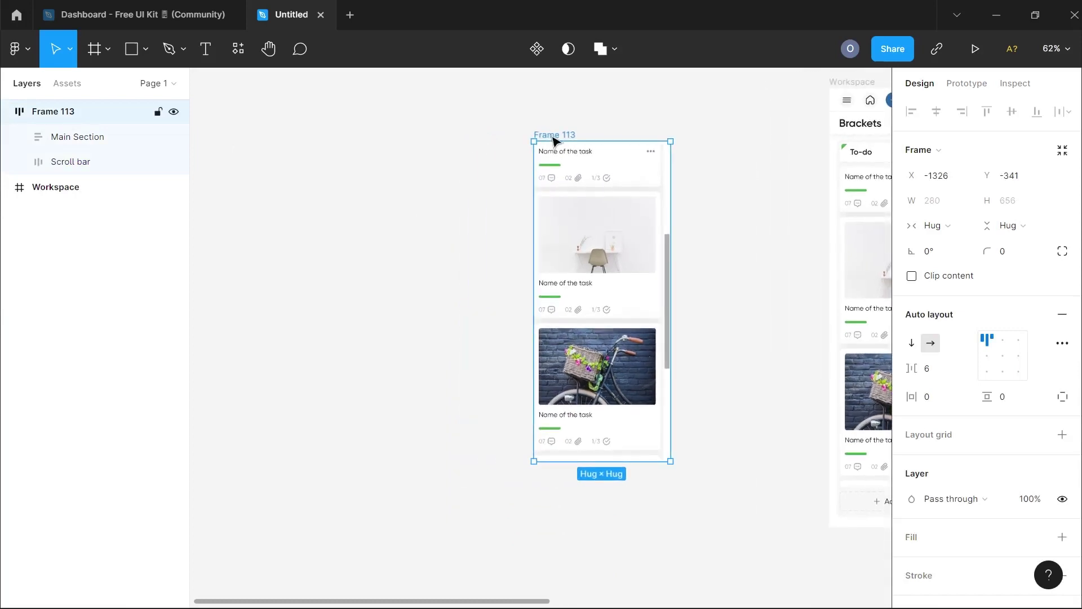
{"action": "left_click_drag", "start_coordinate": [558, 138], "coordinate": [339, 146]}
Step: Give Rectangle 26 inside the copied frame's scroll bar an absolute position
{"action": "scroll", "coordinate": [339, 146], "scroll_direction": "up", "scroll_amount": 3}
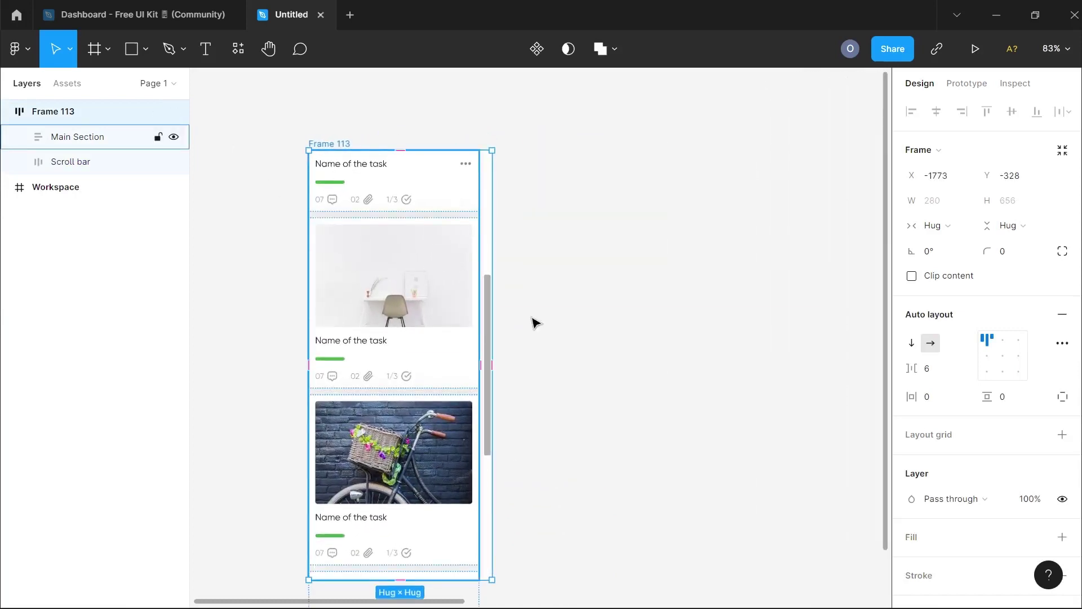
{"action": "scroll", "coordinate": [487, 266], "scroll_direction": "up", "scroll_amount": 3}
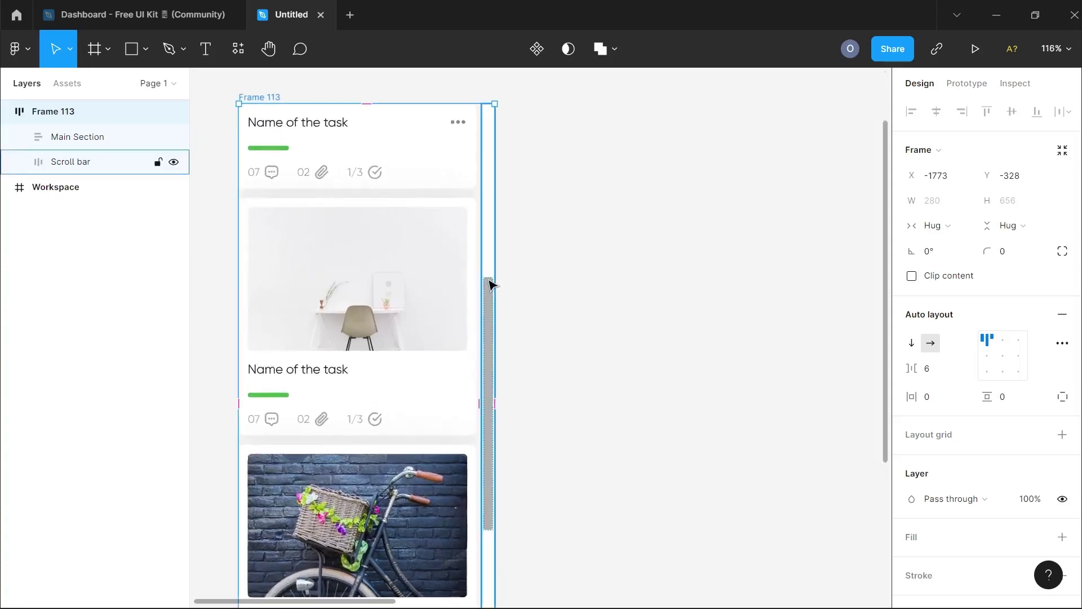
{"action": "double_click", "coordinate": [489, 282]}
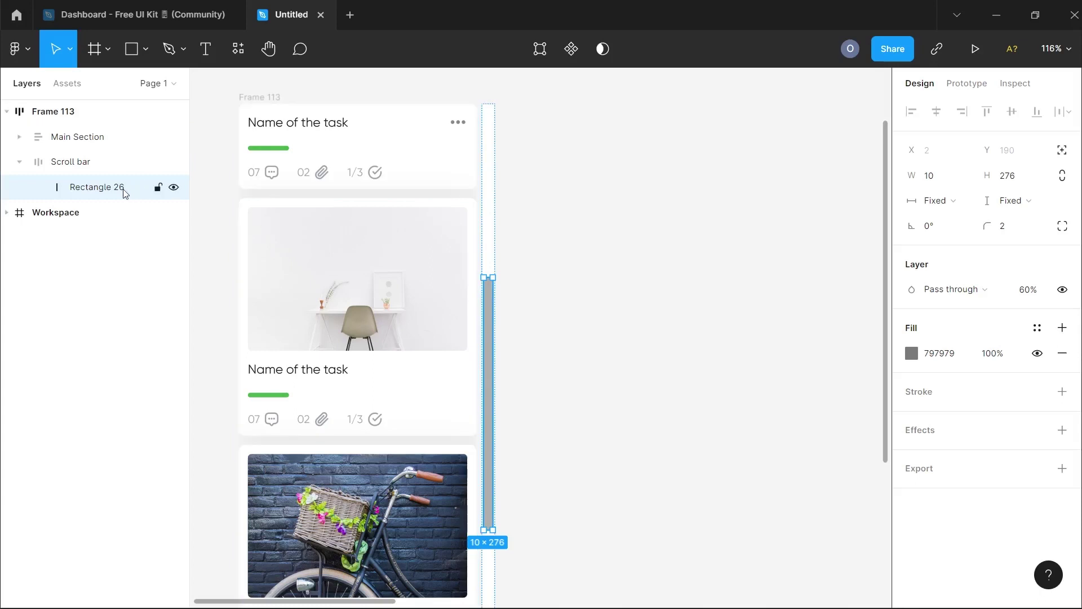
{"action": "left_click", "coordinate": [1063, 151]}
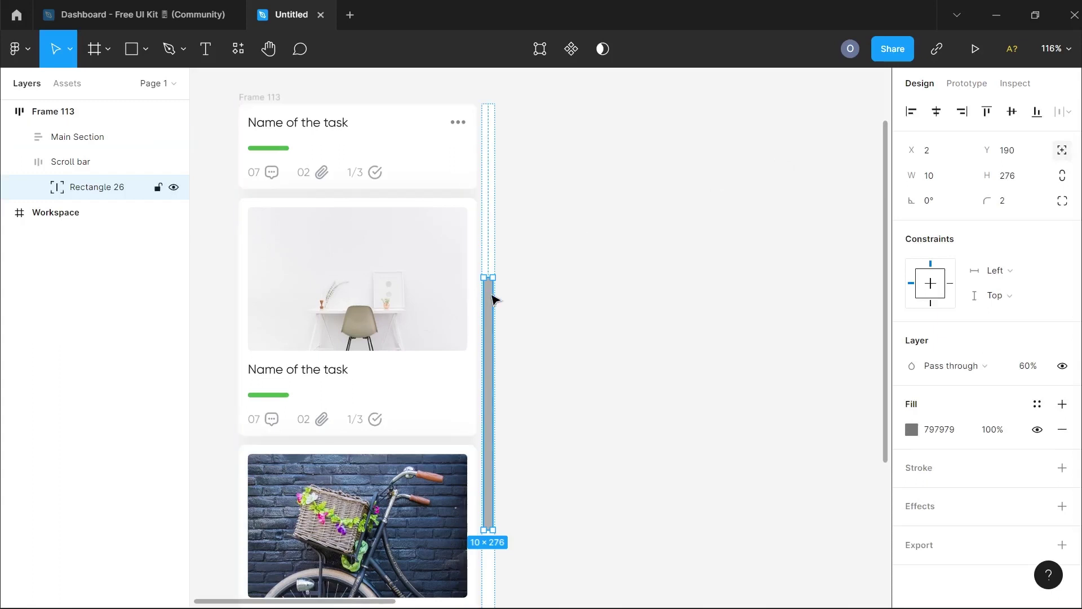
Step: Nudge Rectangle 26 straight up its scroll bar track toward the top of the copied frame
{"action": "key", "text": "Up"}
{"action": "key", "text": "Up"}
{"action": "key", "text": "Up"}
{"action": "key", "text": "Up"}
{"action": "key", "text": "Up"}
{"action": "key", "text": "Up"}
{"action": "key", "text": "Up"}
{"action": "key", "text": "Up"}
{"action": "key", "text": "Up"}
{"action": "key", "text": "Up"}
{"action": "key", "text": "Up"}
{"action": "key", "text": "Up"}
{"action": "key", "text": "Up"}
{"action": "key", "text": "Up"}
{"action": "key", "text": "Up"}
{"action": "key", "text": "Up"}
{"action": "key", "text": "Up"}
{"action": "key", "text": "Up"}
{"action": "key", "text": "Up"}
{"action": "key", "text": "Up"}
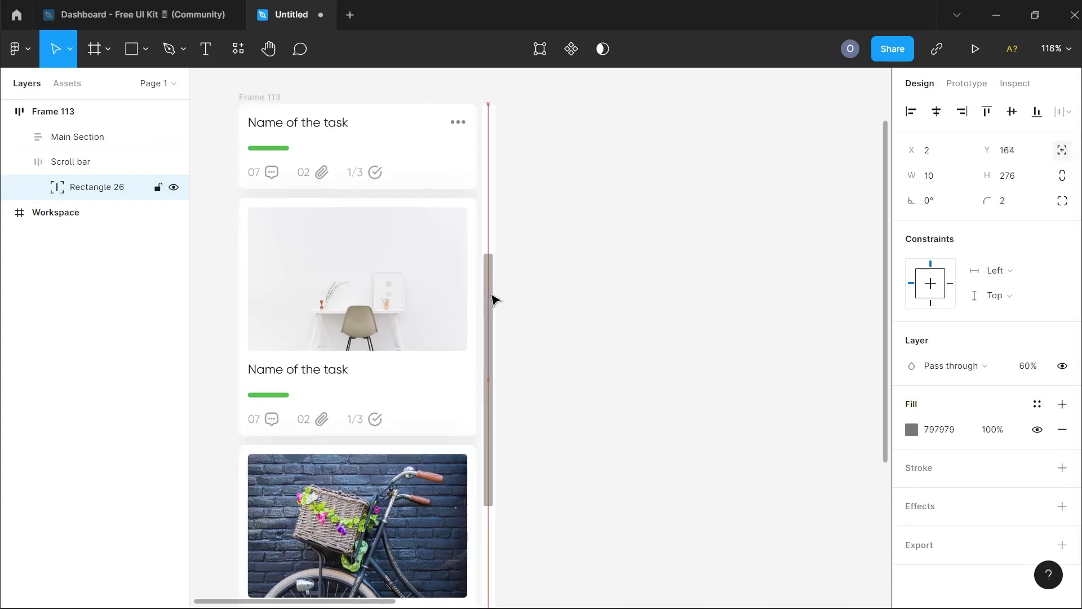
{"action": "key", "text": "Up"}
{"action": "key", "text": "Up"}
{"action": "key", "text": "Up"}
{"action": "key", "text": "Up"}
{"action": "key", "text": "Up"}
{"action": "key", "text": "Up"}
{"action": "key", "text": "Up"}
{"action": "key", "text": "Up"}
{"action": "key", "text": "Up"}
{"action": "key", "text": "Up"}
{"action": "key", "text": "Up"}
{"action": "key", "text": "Up"}
{"action": "key", "text": "Up"}
{"action": "key", "text": "Up"}
{"action": "key", "text": "Up"}
{"action": "key", "text": "Up"}
{"action": "key", "text": "Up"}
{"action": "key", "text": "Up"}
{"action": "key", "text": "Up"}
{"action": "key", "text": "Up"}
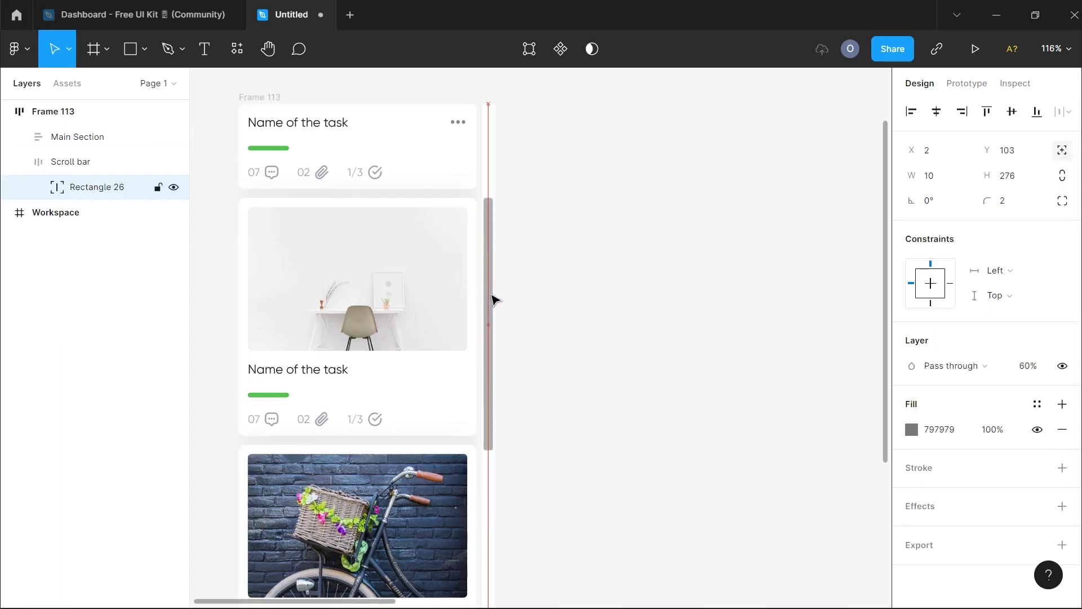
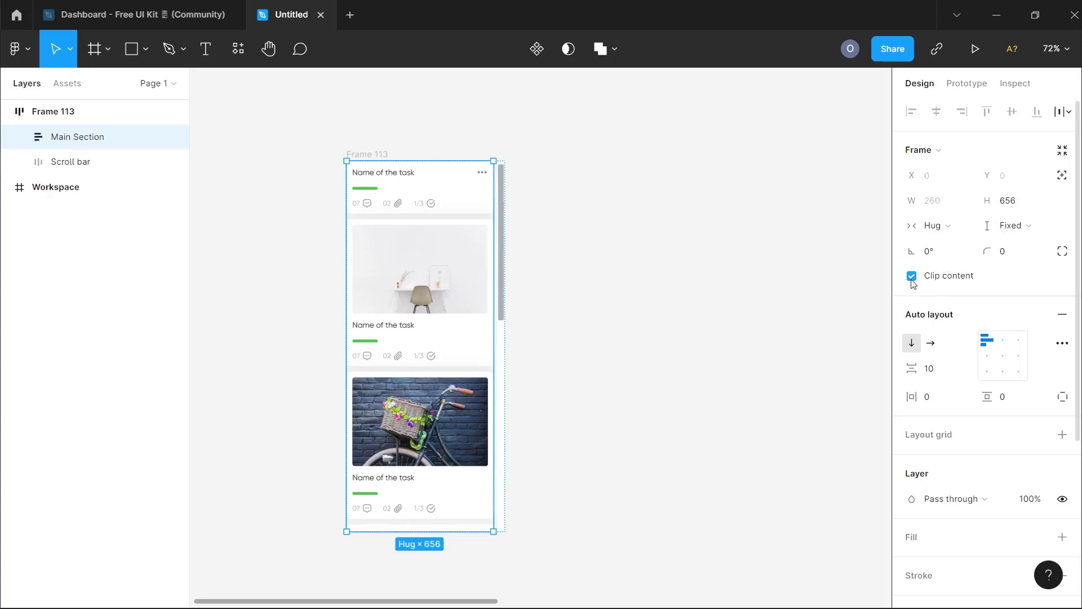
Step: Turn Main Section's content clipping off and back on to check the cards extending beyond the frame
{"action": "left_click", "coordinate": [912, 277]}
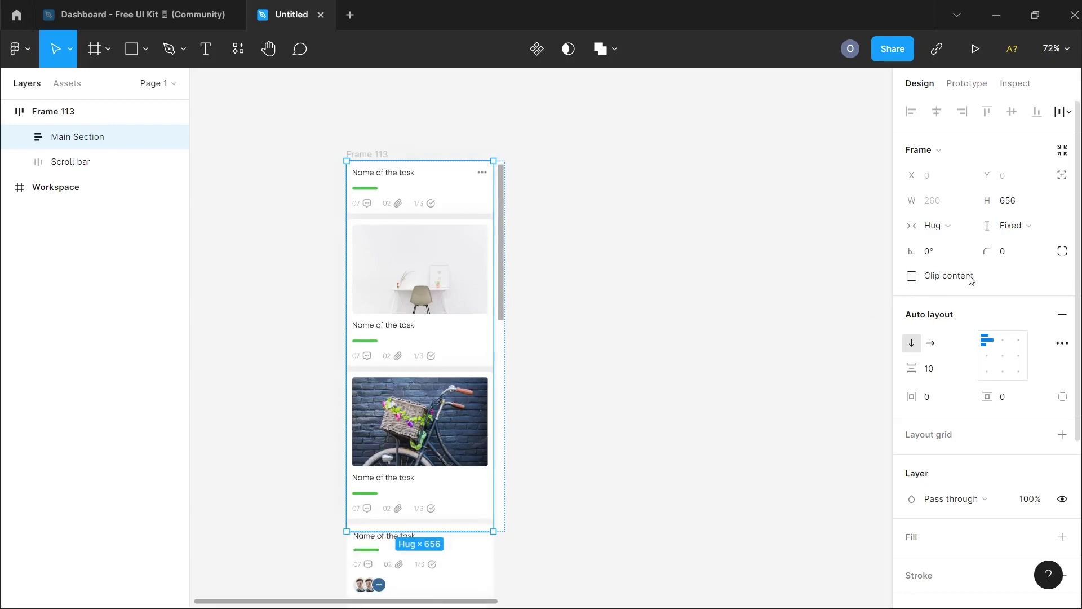
{"action": "left_click", "coordinate": [912, 276]}
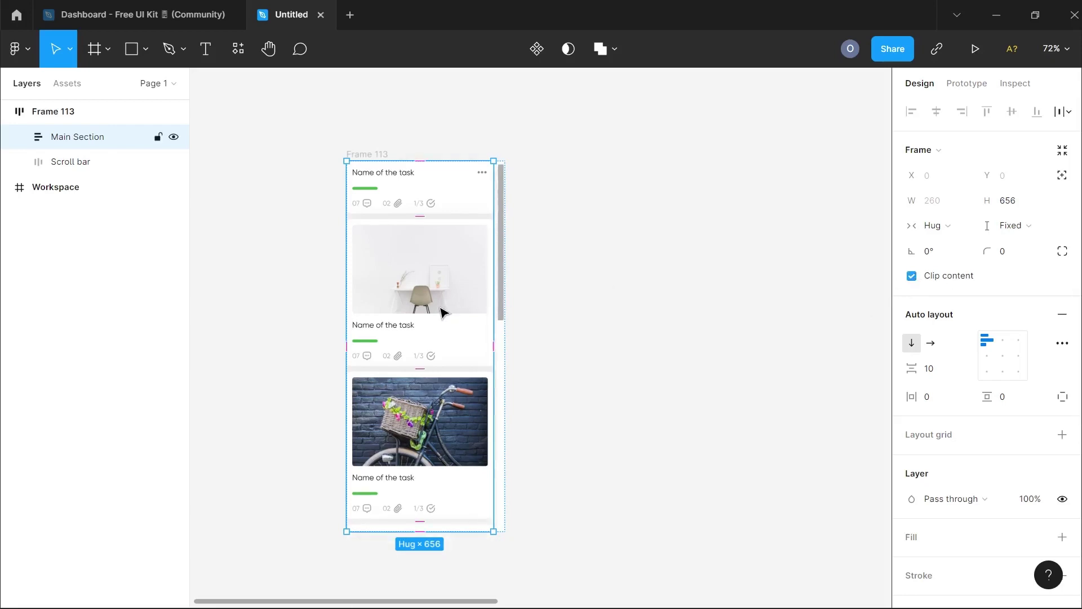
Step: Wrap Frame 113's Main Section in a new frame
{"action": "scroll", "coordinate": [442, 313], "scroll_direction": "down", "scroll_amount": 1}
{"action": "scroll", "coordinate": [442, 314], "scroll_direction": "left", "scroll_amount": 1}
{"action": "right_click", "coordinate": [467, 292]}
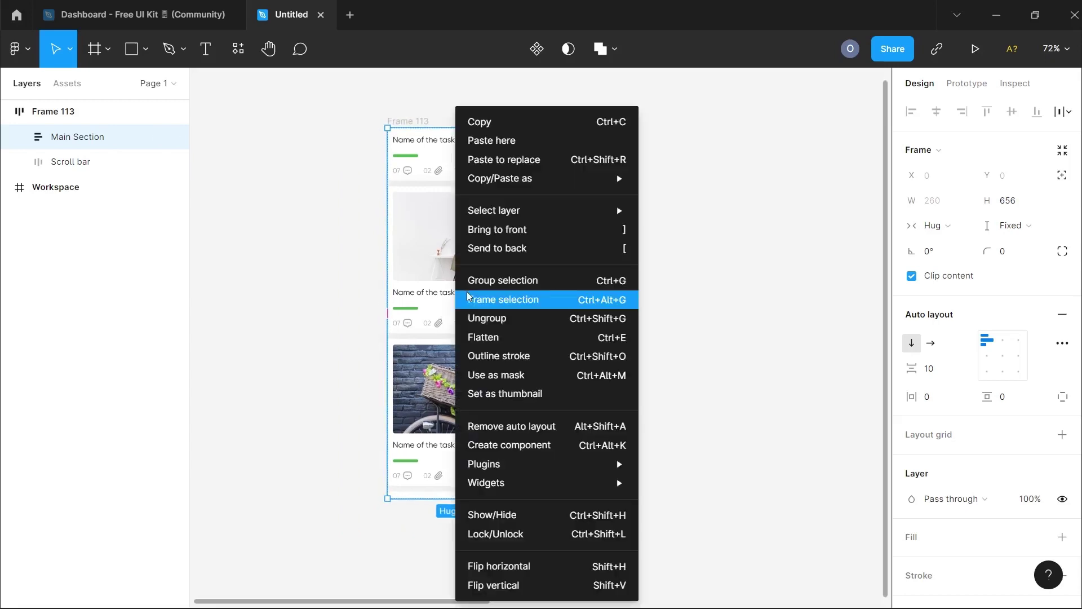
{"action": "left_click", "coordinate": [508, 299]}
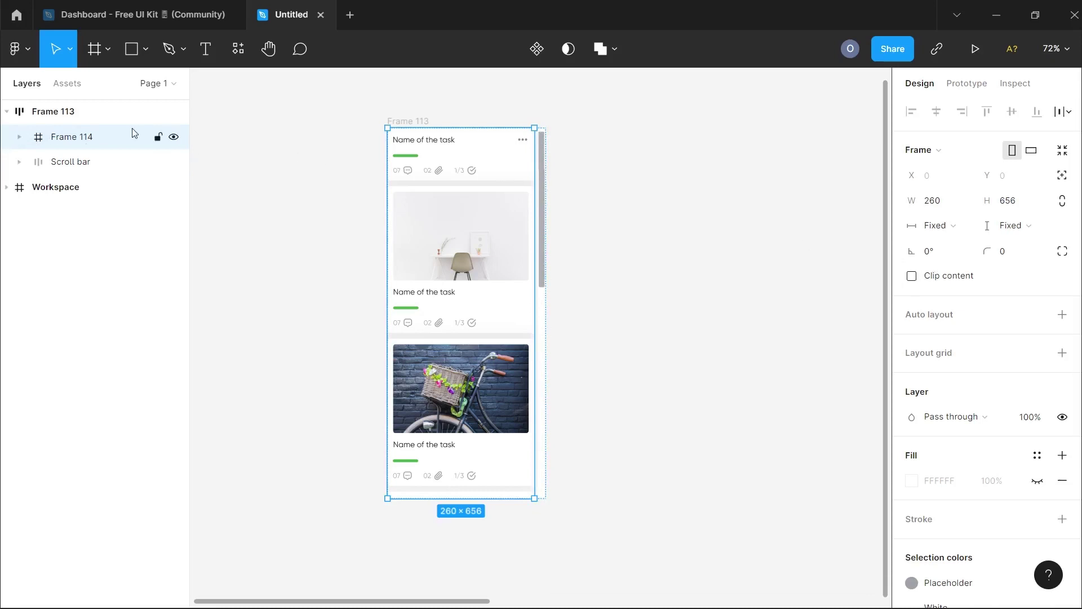
Step: Expand the new wrapper frame's layers and turn off content clipping on the Main Section nested inside it
{"action": "left_click", "coordinate": [19, 137]}
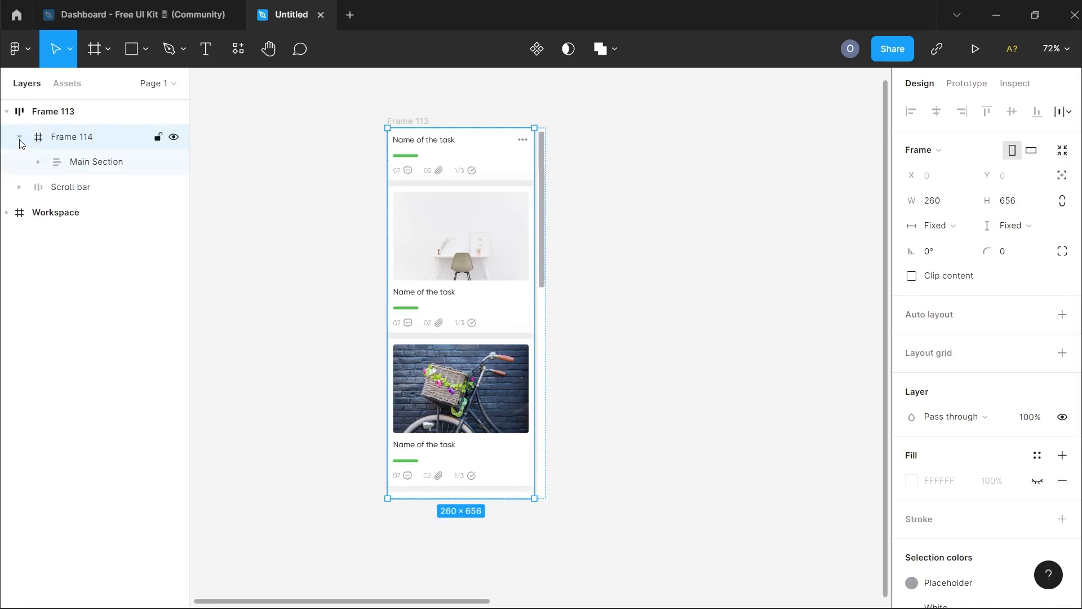
{"action": "left_click", "coordinate": [39, 162]}
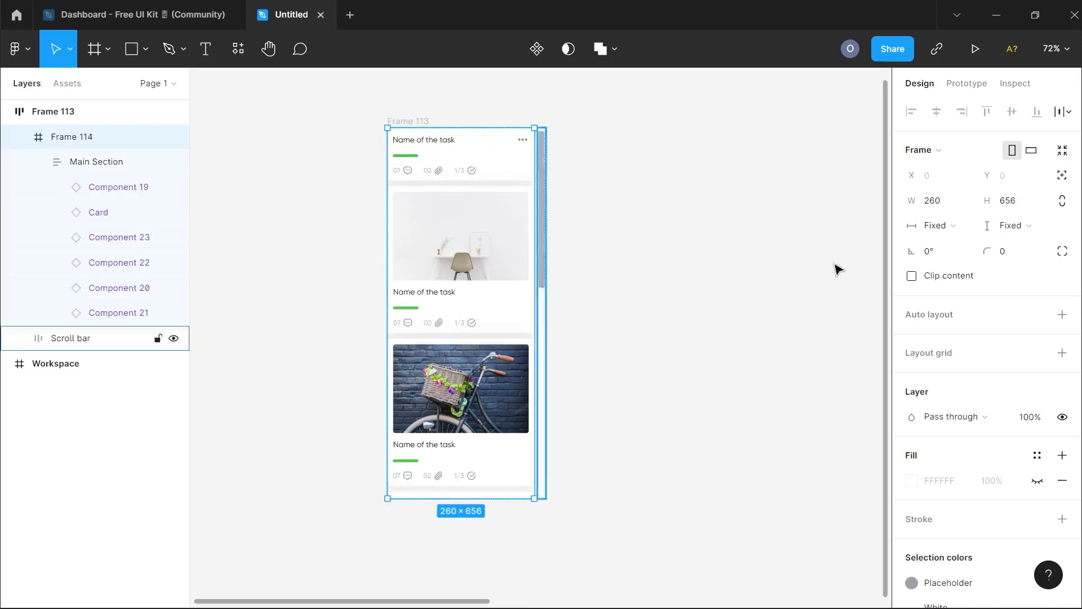
{"action": "left_click", "coordinate": [100, 165]}
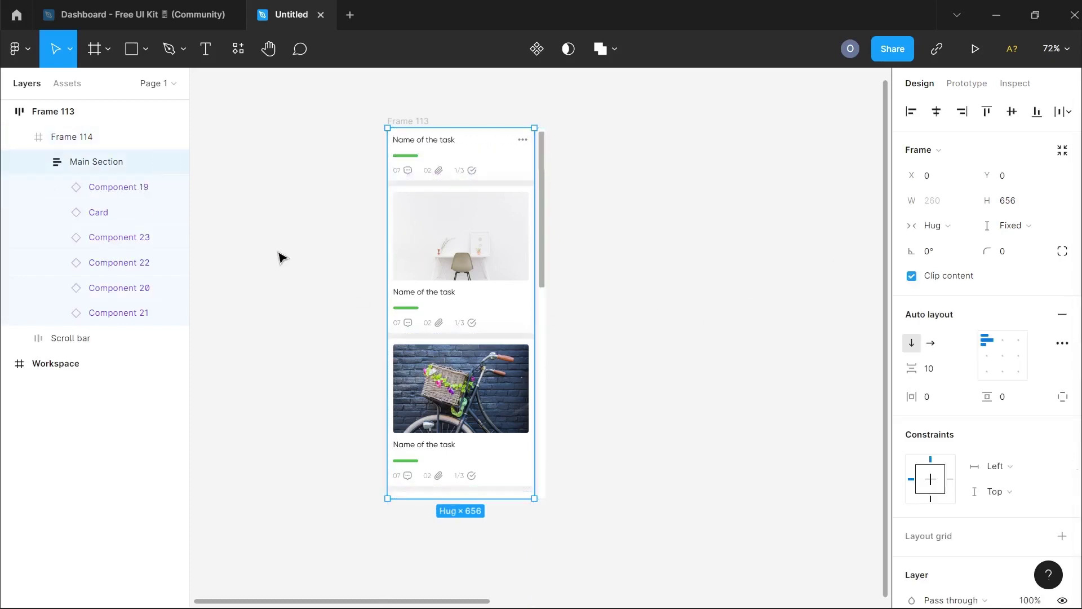
{"action": "left_click", "coordinate": [912, 277]}
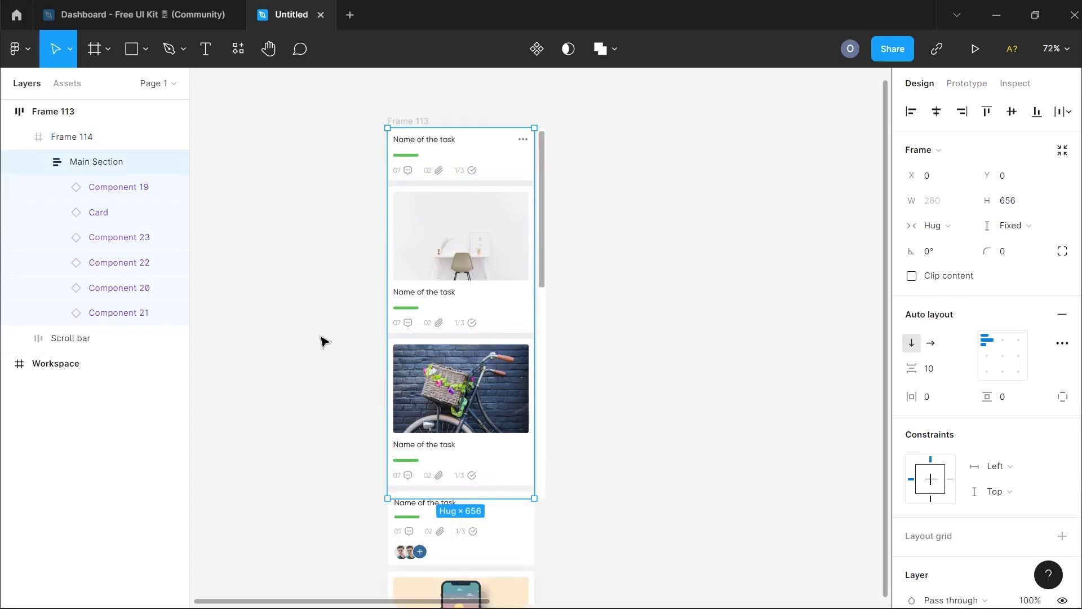
Step: Rename the nested Main Section as Card List and its wrapper frame as Main section, then collapse the list's layers
{"action": "double_click", "coordinate": [97, 163]}
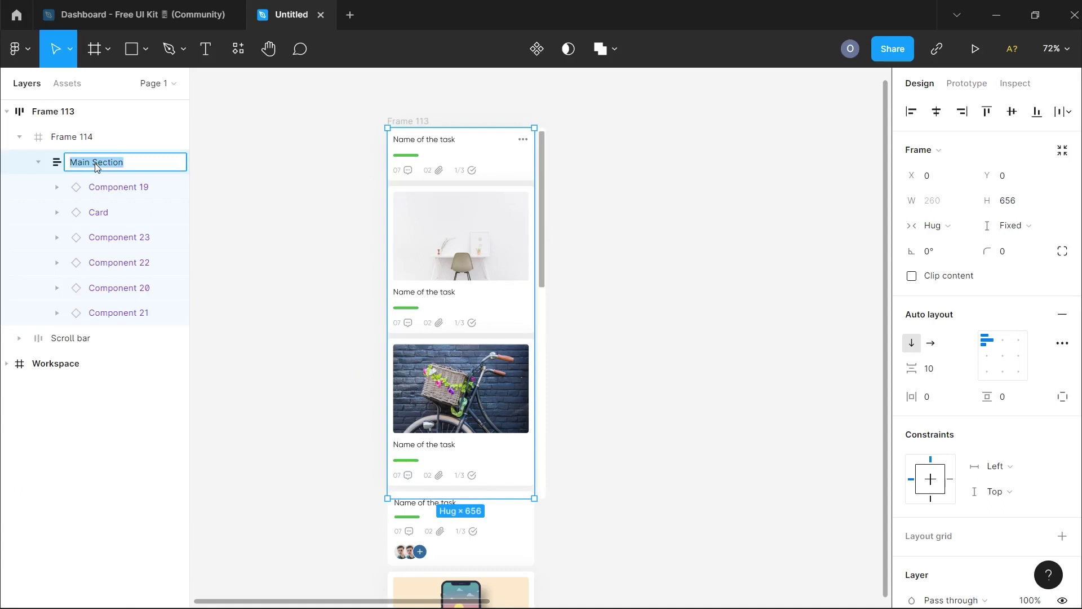
{"action": "type", "text": "Dar"}
{"action": "key", "text": "Return"}
{"action": "double_click", "coordinate": [78, 138]}
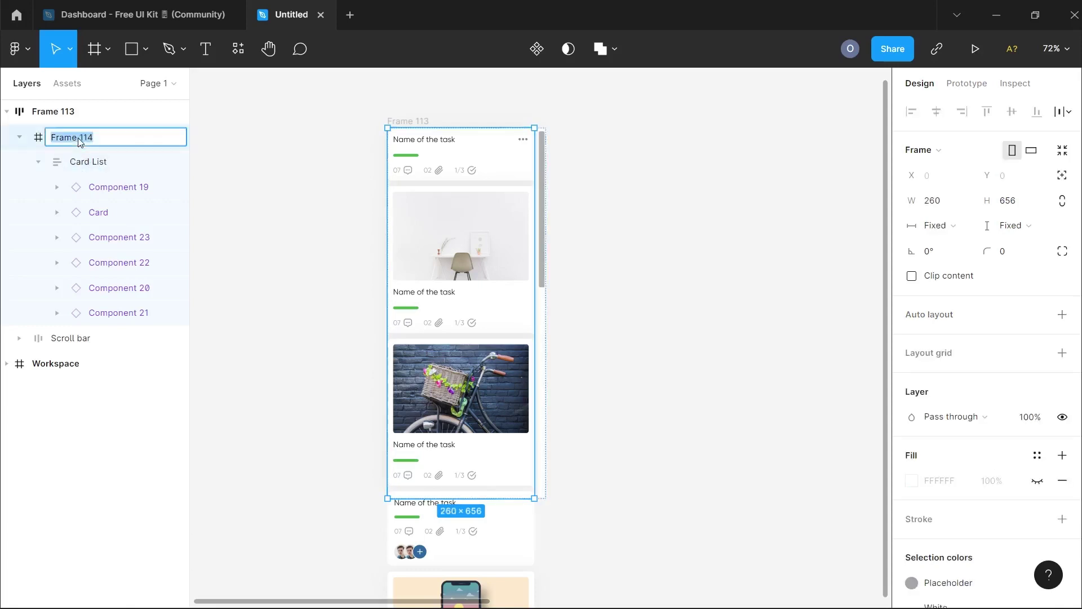
{"action": "type", "text": "Main section"}
{"action": "key", "text": "Return"}
{"action": "left_click", "coordinate": [37, 164]}
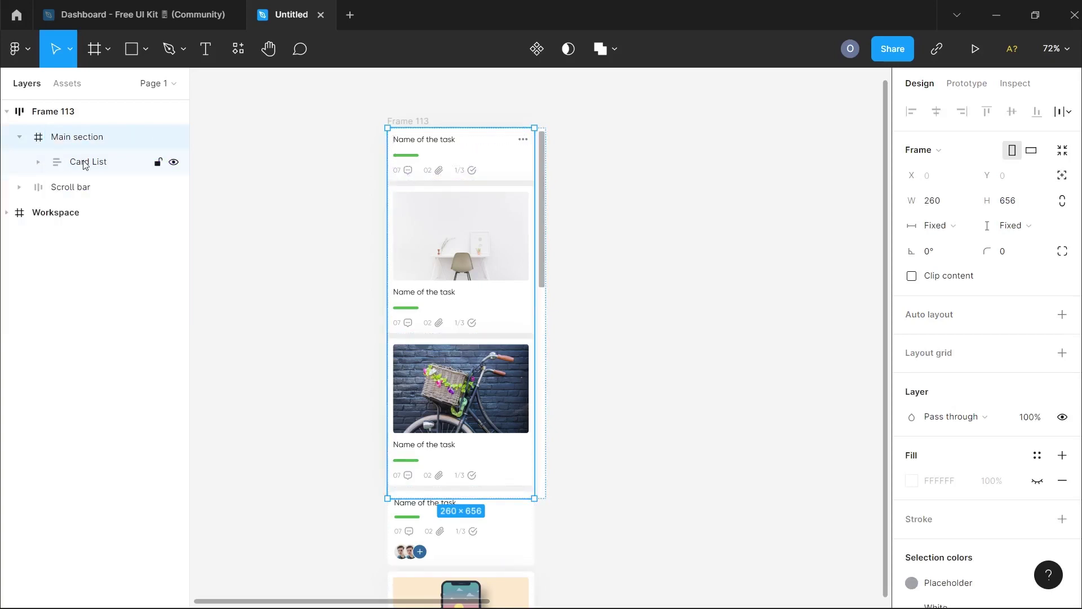
Step: Stretch Card List downward to a height of about 1328 so it encloses all of its cards
{"action": "left_click", "coordinate": [84, 163]}
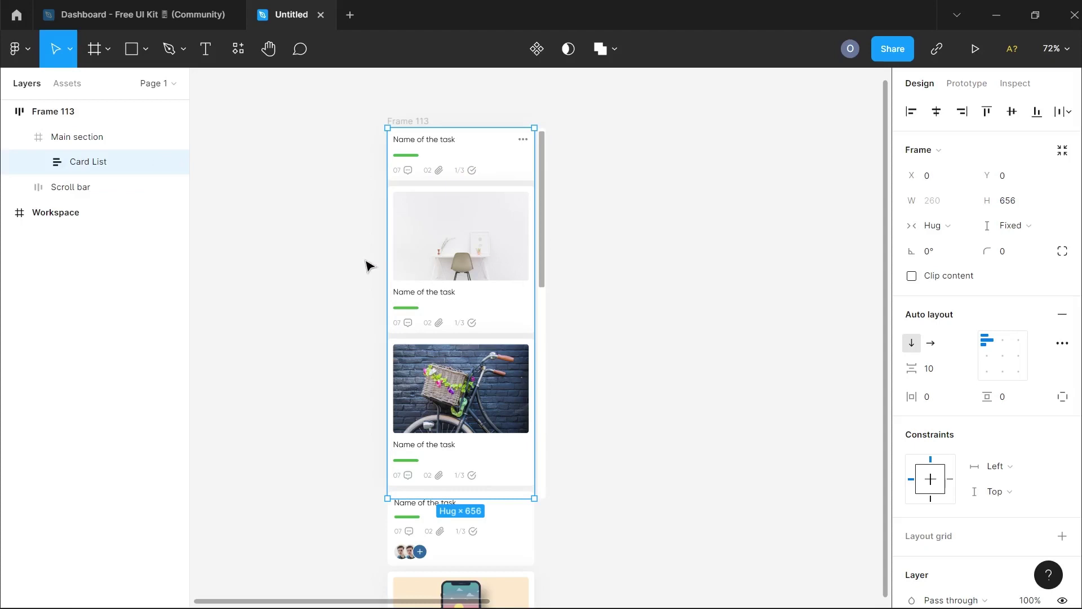
{"action": "scroll", "coordinate": [405, 350], "scroll_direction": "down", "scroll_amount": 5}
{"action": "scroll", "coordinate": [406, 351], "scroll_direction": "down", "scroll_amount": 4}
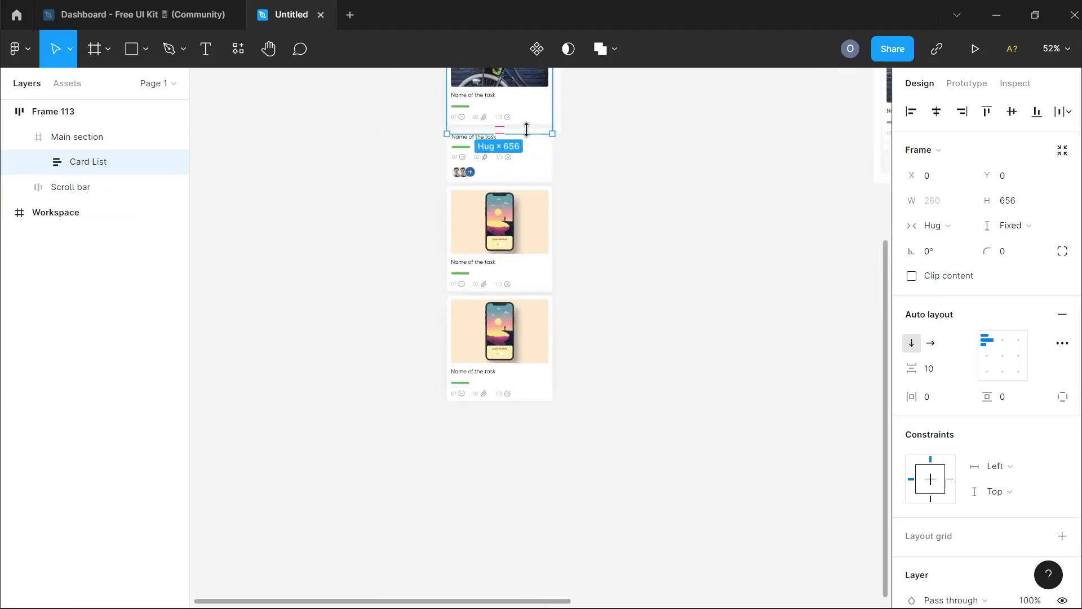
{"action": "left_click_drag", "start_coordinate": [526, 129], "coordinate": [514, 406]}
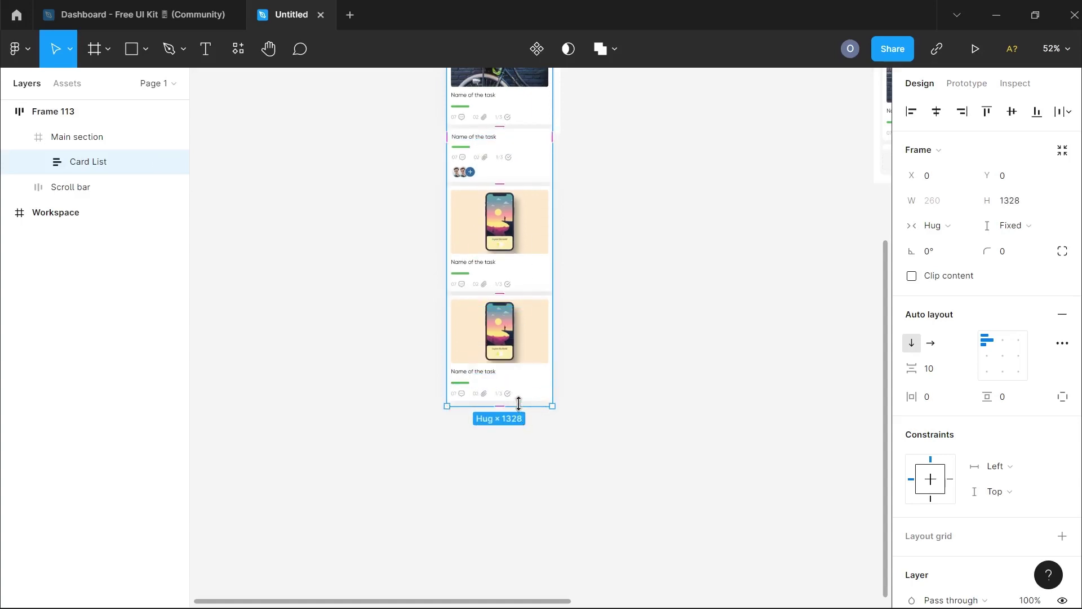
{"action": "left_click", "coordinate": [613, 374]}
{"action": "scroll", "coordinate": [613, 375], "scroll_direction": "up", "scroll_amount": 5}
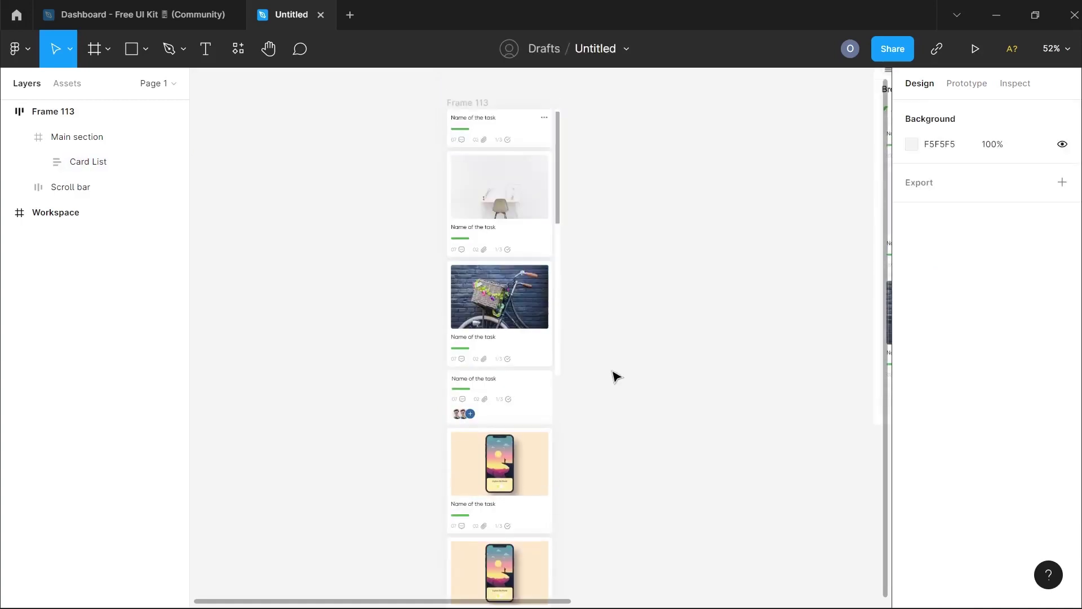
Step: Duplicate Frame 113 into the gap between it and Workspace, at about X -1366, Y -328
{"action": "left_click", "coordinate": [54, 138]}
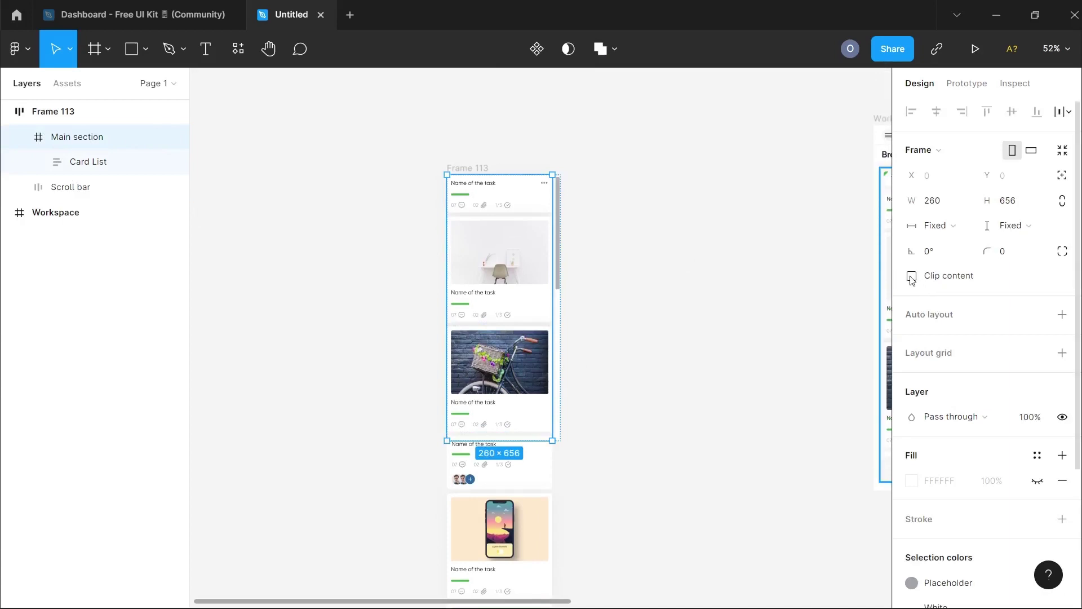
{"action": "scroll", "coordinate": [534, 282], "scroll_direction": "down", "scroll_amount": 3}
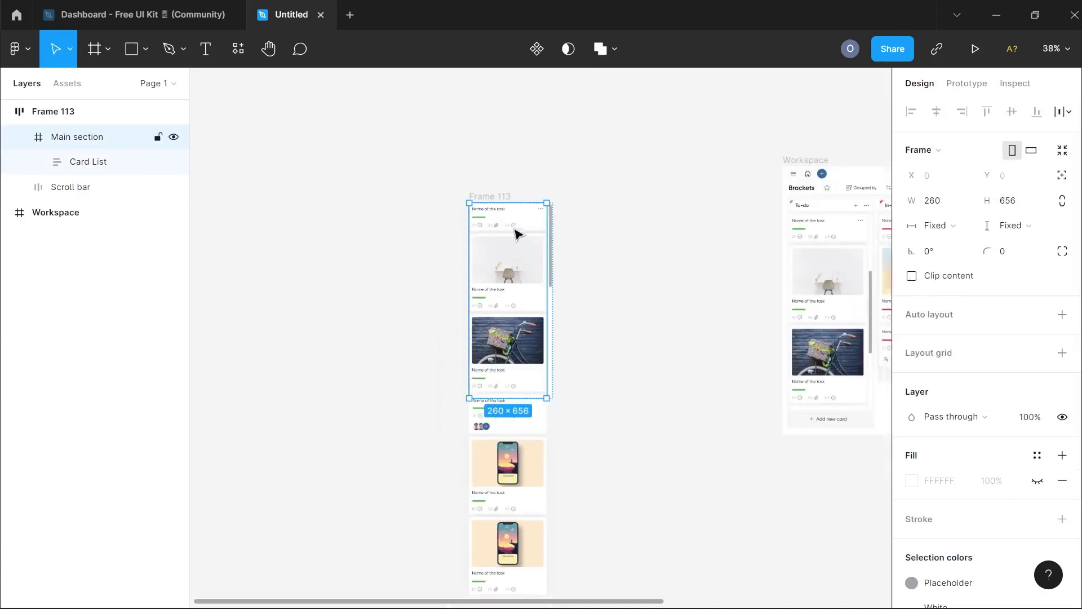
{"action": "left_click", "coordinate": [490, 198]}
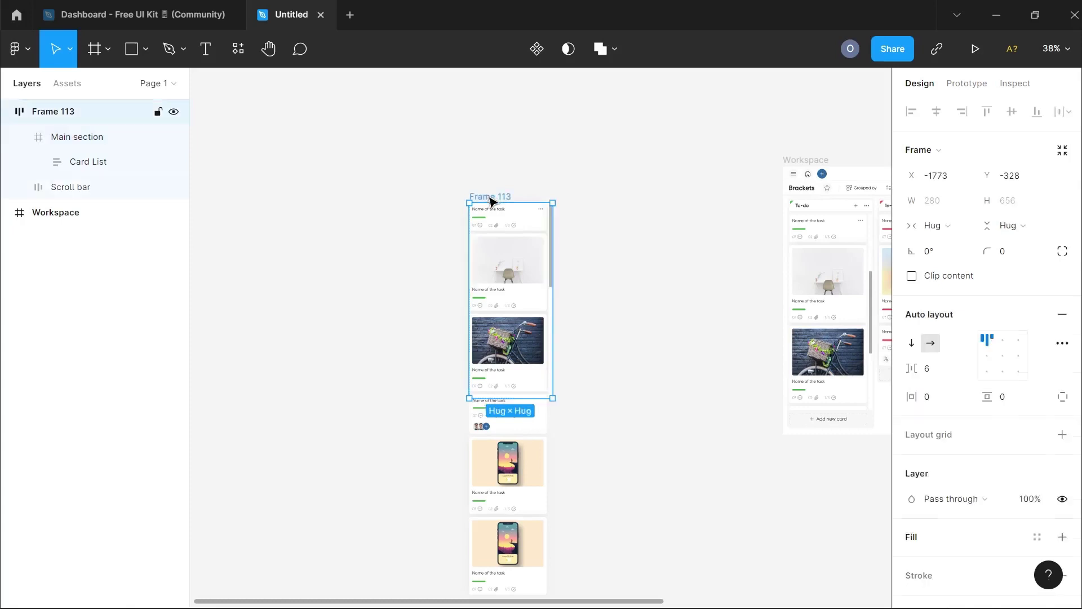
{"action": "scroll", "coordinate": [490, 198], "scroll_direction": "right", "scroll_amount": 3}
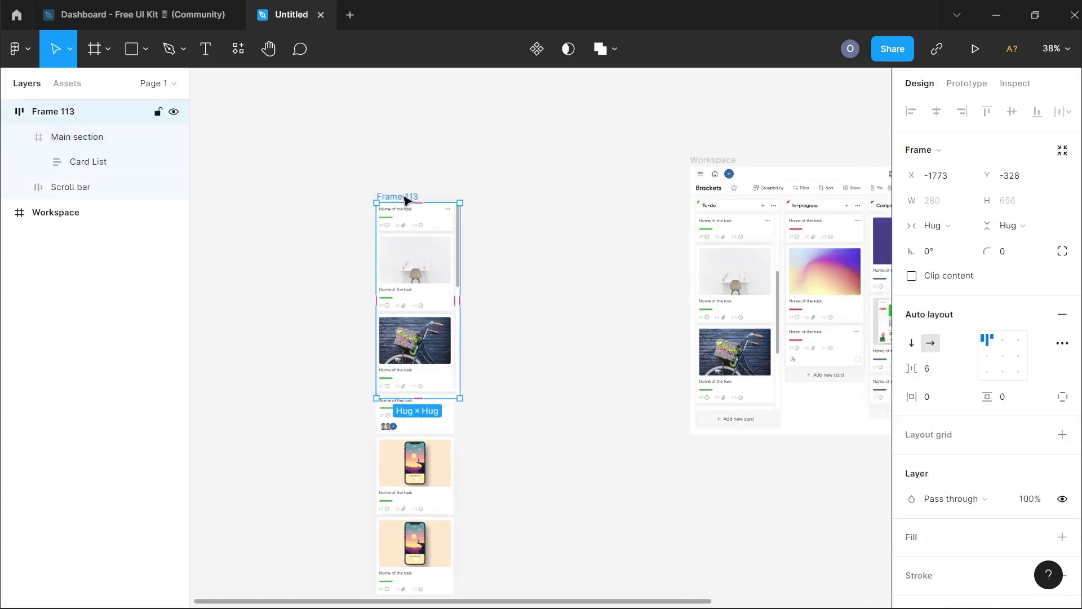
{"action": "left_click_drag", "start_coordinate": [407, 200], "coordinate": [526, 194]}
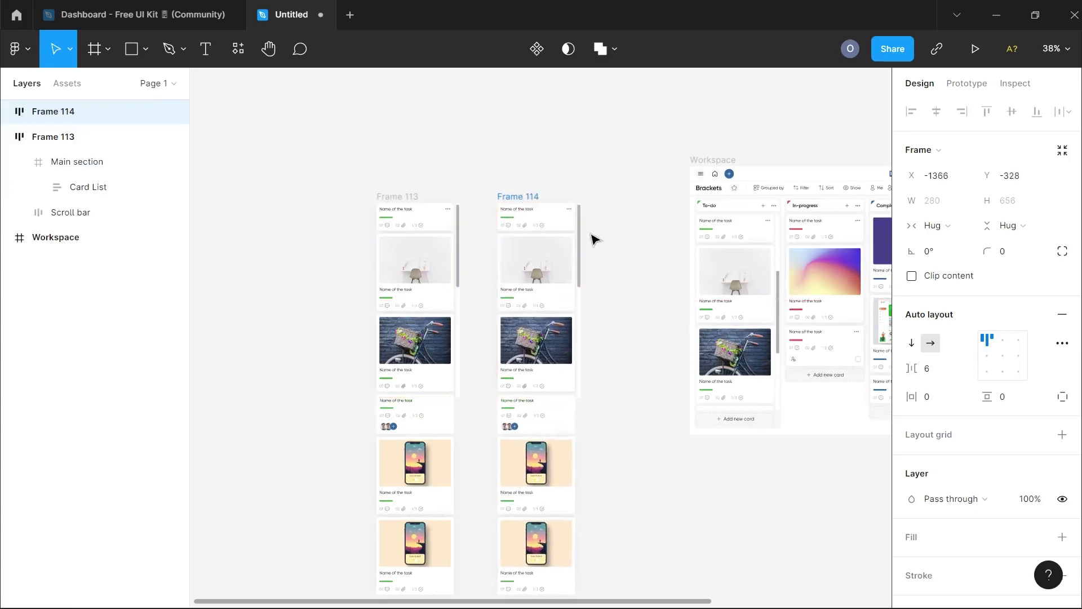
Step: Nudge Rectangle 26 in Frame 114's scroll bar straight down to Y 375, near the end of its track
{"action": "scroll", "coordinate": [592, 237], "scroll_direction": "up", "scroll_amount": 5}
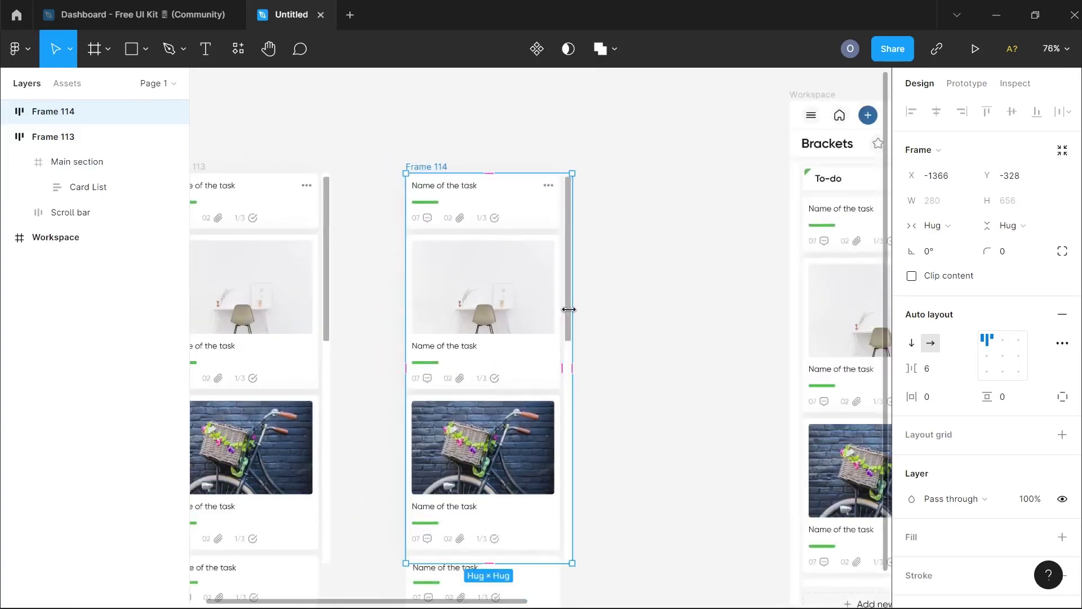
{"action": "scroll", "coordinate": [569, 310], "scroll_direction": "up", "scroll_amount": 3}
{"action": "left_click", "coordinate": [570, 315]}
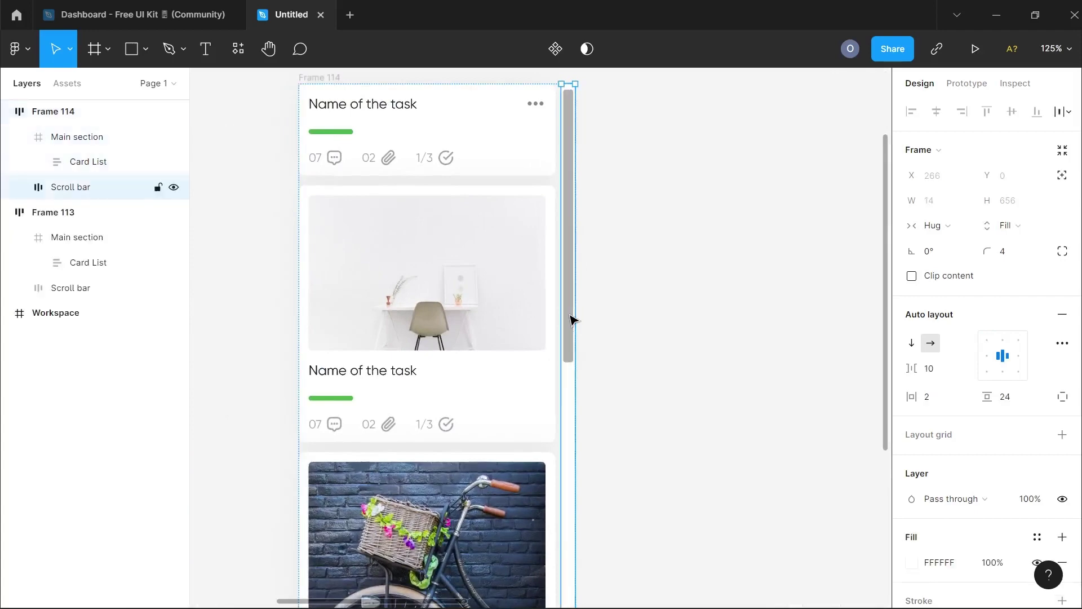
{"action": "left_click", "coordinate": [570, 319]}
{"action": "scroll", "coordinate": [571, 319], "scroll_direction": "down", "scroll_amount": 3}
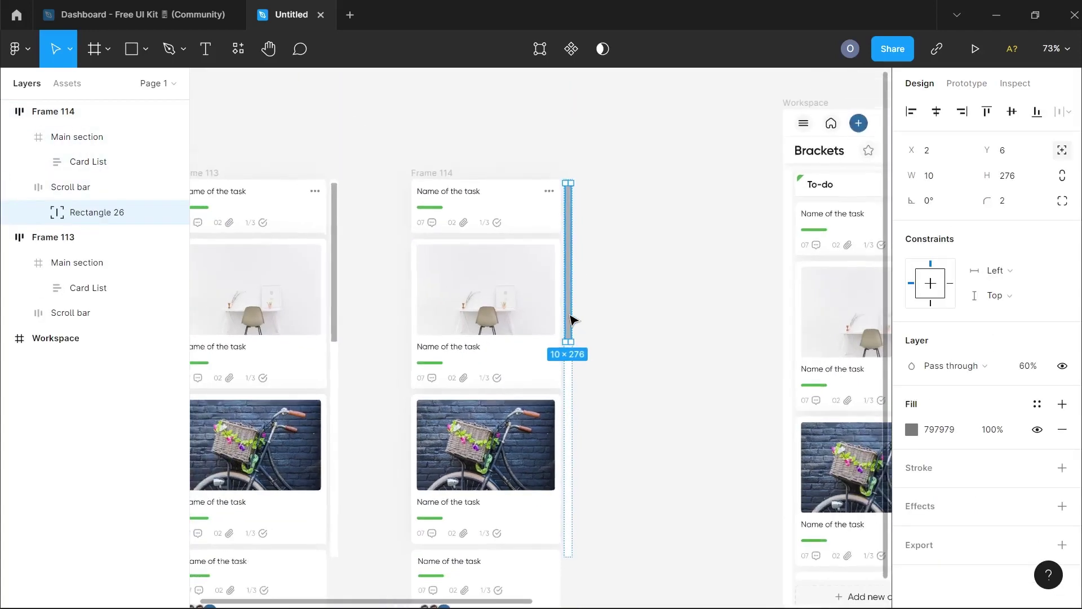
{"action": "key", "text": "Down"}
{"action": "key", "text": "shift+Down"}
{"action": "key", "text": "Down"}
{"action": "key", "text": "Down"}
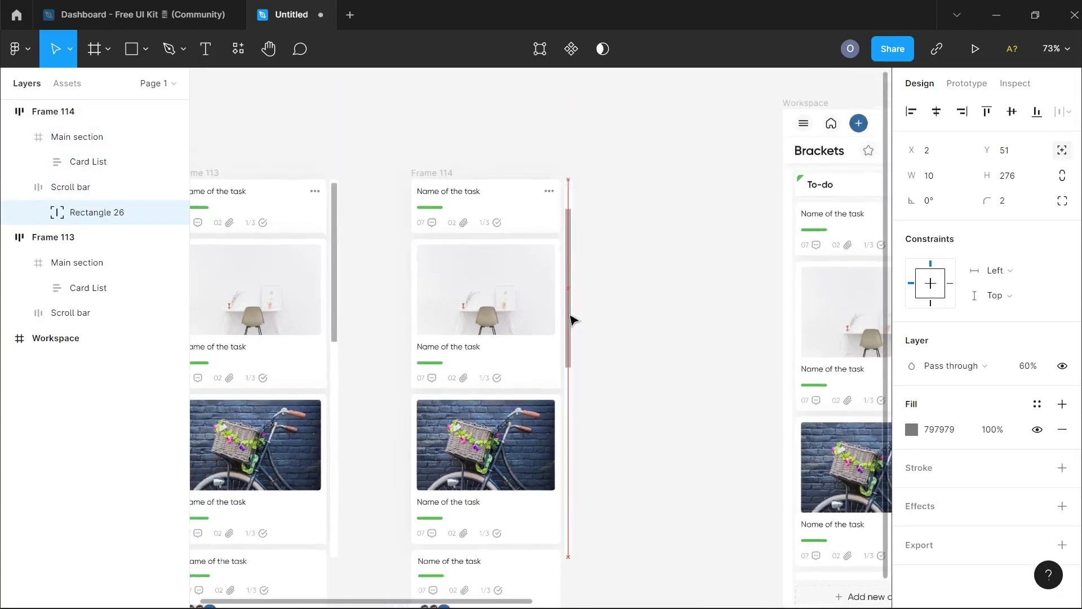
{"action": "key", "text": "shift+Down"}
{"action": "key", "text": "shift+Down"}
{"action": "key", "text": "shift+Down"}
{"action": "key", "text": "Down"}
{"action": "key", "text": "Down"}
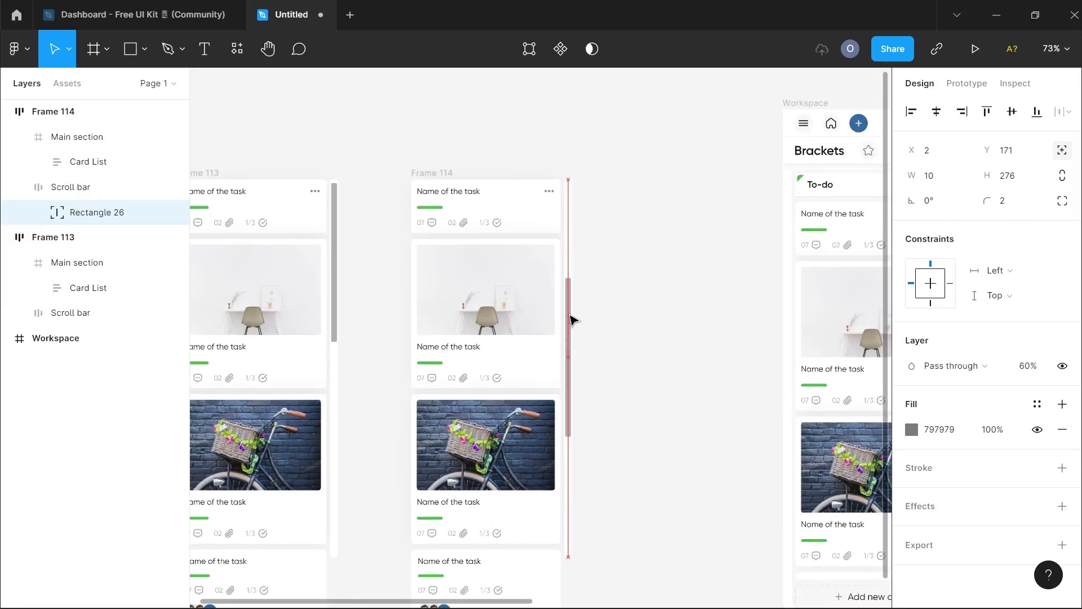
{"action": "key", "text": "shift+Down"}
{"action": "key", "text": "shift+Down"}
{"action": "key", "text": "shift+Down"}
{"action": "key", "text": "shift+Down"}
{"action": "key", "text": "Down"}
{"action": "key", "text": "Down"}
{"action": "key", "text": "Down"}
{"action": "key", "text": "Down"}
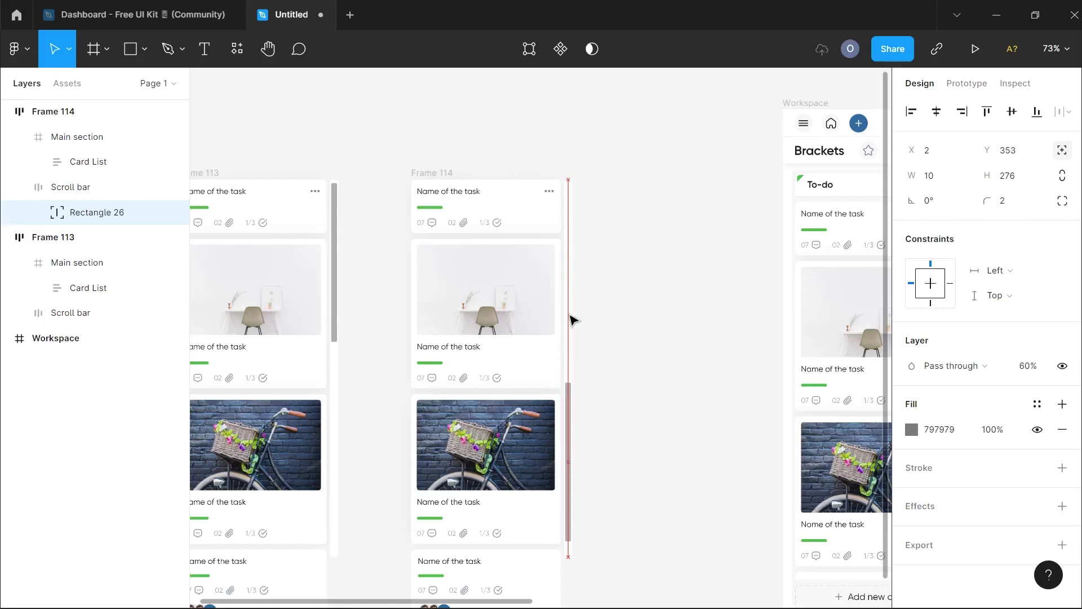
{"action": "key", "text": "Down"}
{"action": "key", "text": "Down"}
{"action": "key", "text": "Down"}
{"action": "key", "text": "Down"}
{"action": "key", "text": "Down"}
{"action": "key", "text": "Down"}
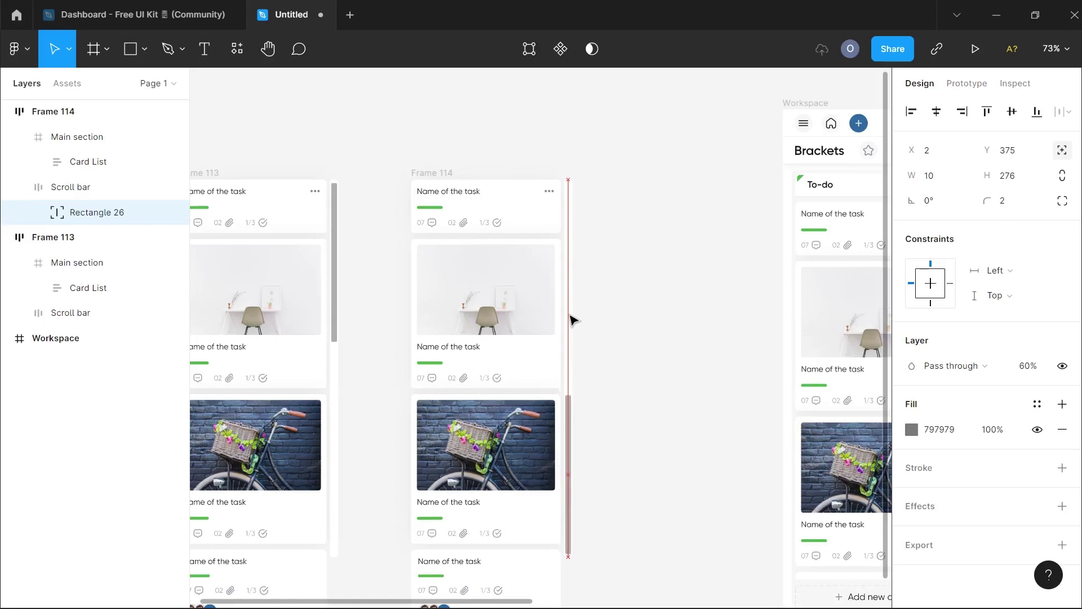
Step: Select Card List in Frame 114 and nudge it straight up to Y -47
{"action": "scroll", "coordinate": [488, 412], "scroll_direction": "down", "scroll_amount": 3}
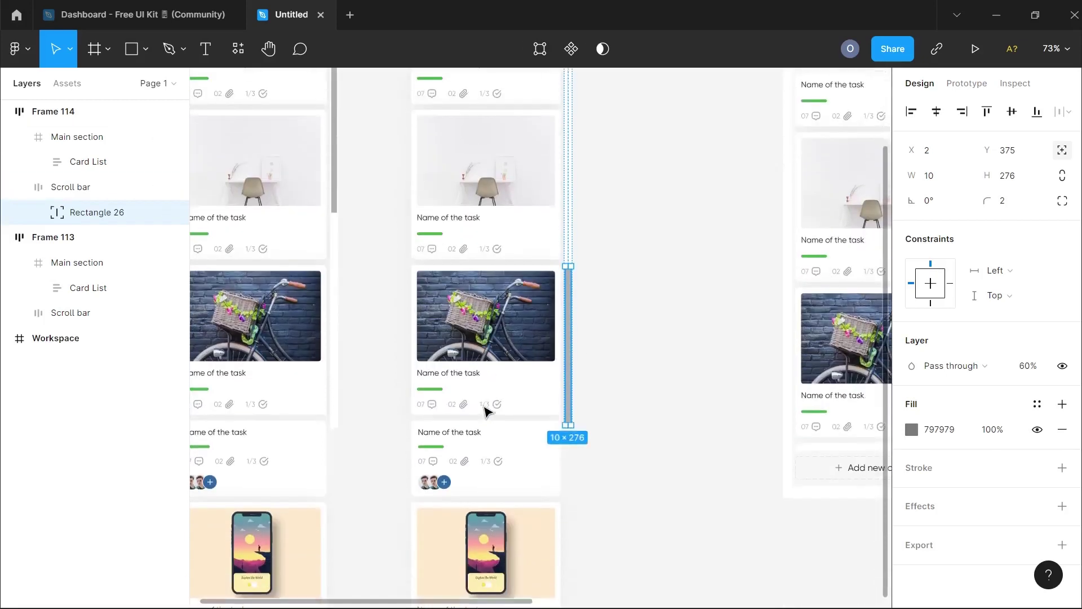
{"action": "double_click", "coordinate": [496, 451]}
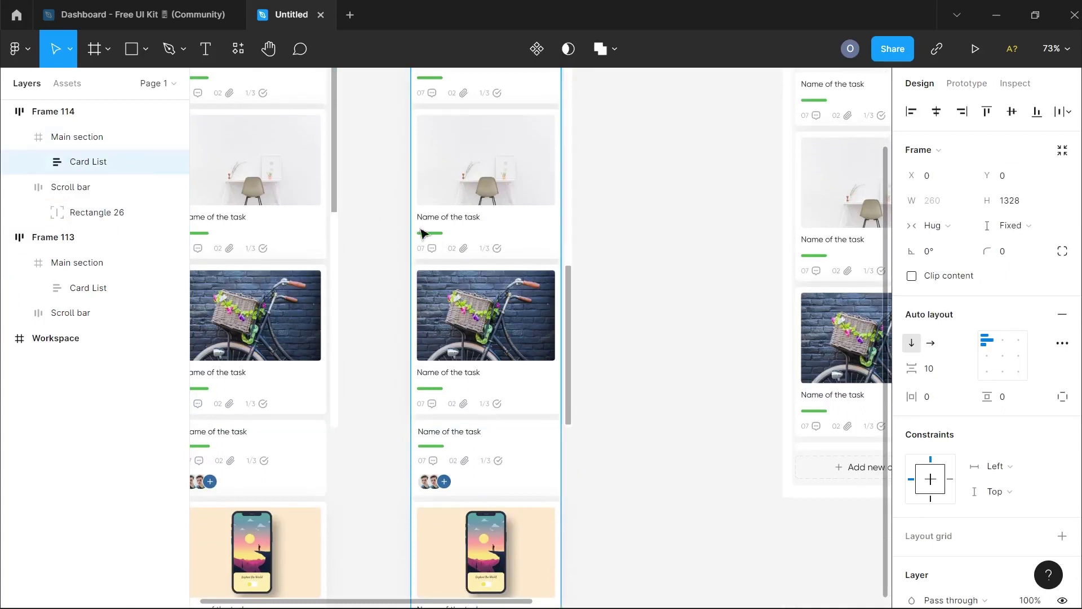
{"action": "scroll", "coordinate": [442, 245], "scroll_direction": "down", "scroll_amount": 3}
{"action": "scroll", "coordinate": [441, 246], "scroll_direction": "up", "scroll_amount": 1}
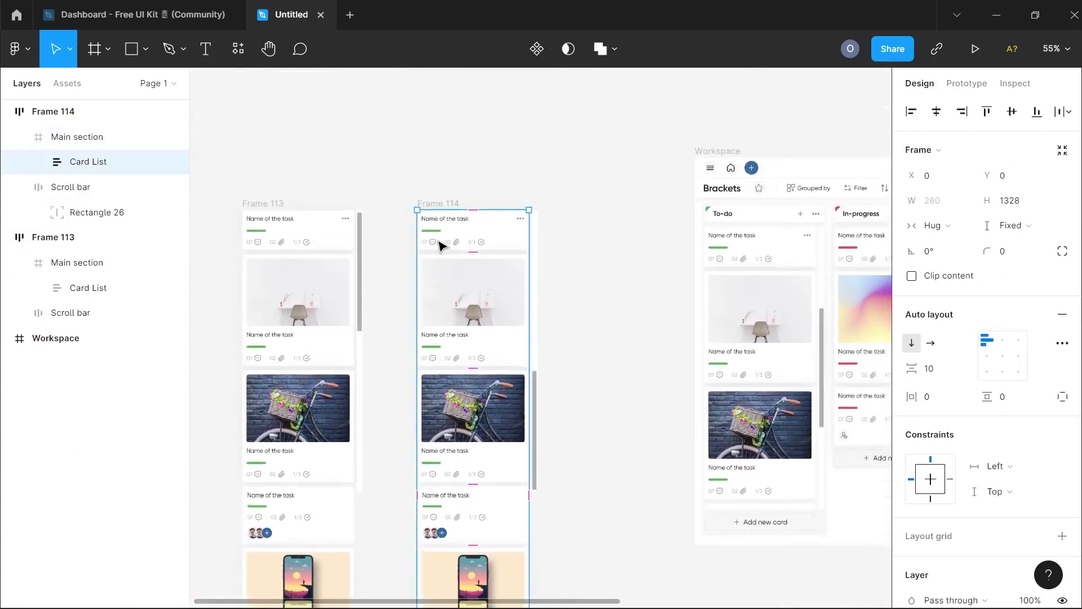
{"action": "key", "text": "Up"}
{"action": "key", "text": "Up"}
{"action": "key", "text": "Up"}
{"action": "key", "text": "Up"}
{"action": "key", "text": "Up"}
{"action": "key", "text": "Up"}
{"action": "key", "text": "Up"}
{"action": "key", "text": "Up"}
{"action": "key", "text": "Up"}
{"action": "key", "text": "Up"}
{"action": "key", "text": "Up"}
{"action": "key", "text": "Up"}
{"action": "key", "text": "Up"}
{"action": "key", "text": "Up"}
{"action": "key", "text": "Up"}
{"action": "key", "text": "Up"}
{"action": "key", "text": "Up"}
{"action": "key", "text": "Up"}
{"action": "key", "text": "Up"}
{"action": "key", "text": "Up"}
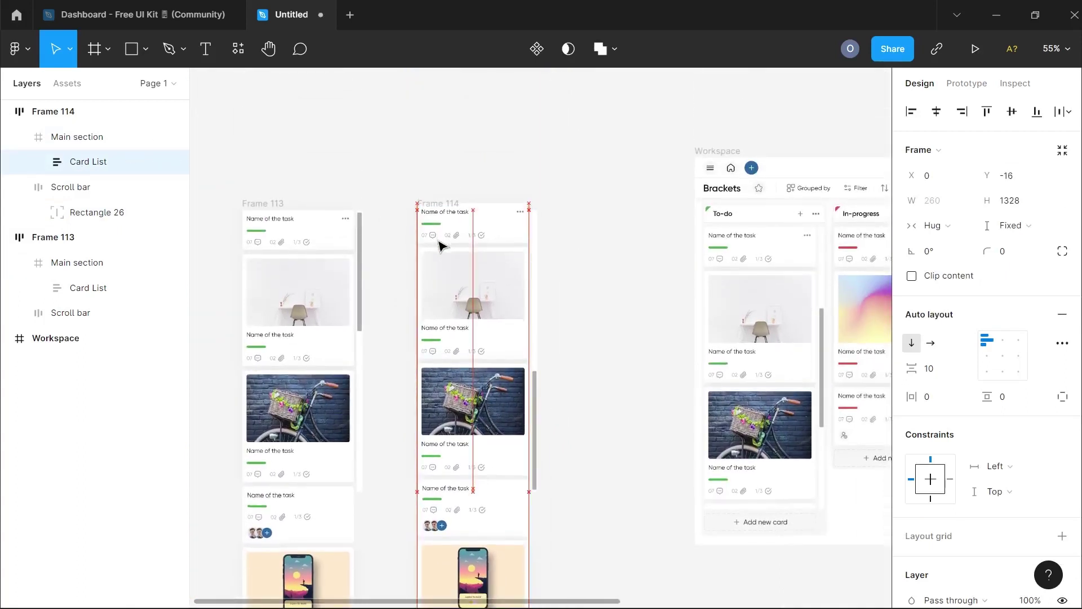
{"action": "key", "text": "Up"}
{"action": "key", "text": "Up"}
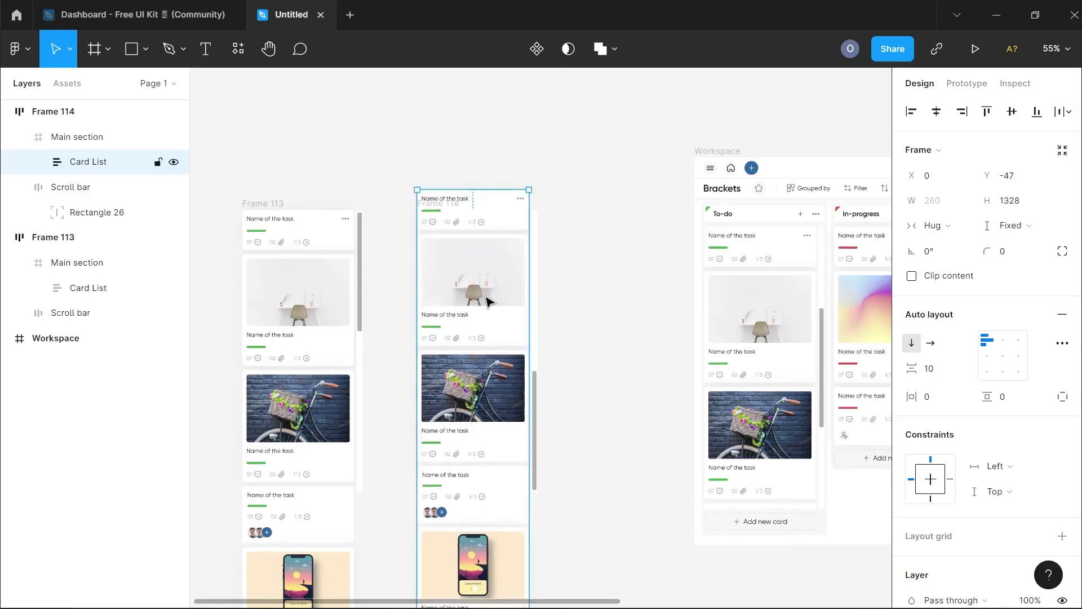
Step: Try Y positions of -1000 and -800 for Frame 114's Card List
{"action": "left_click", "coordinate": [1020, 178]}
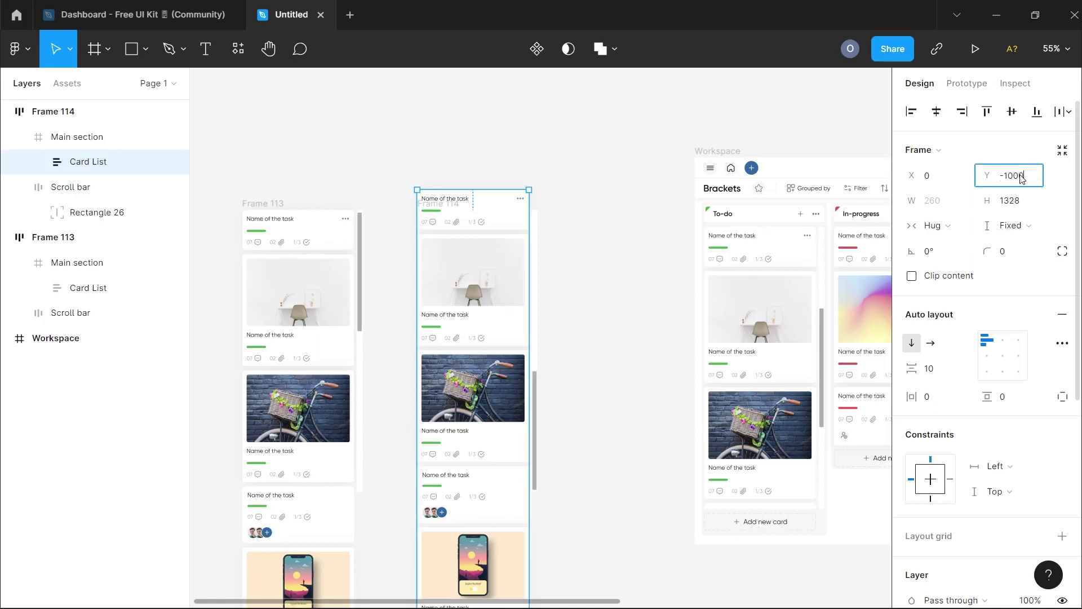
{"action": "key", "text": "Return"}
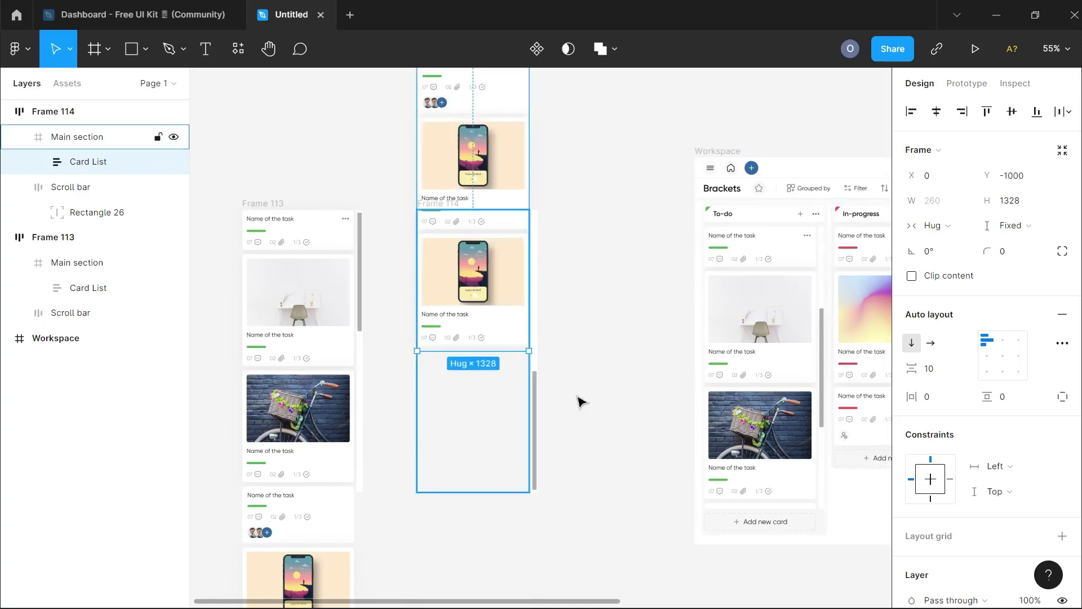
{"action": "left_click", "coordinate": [1031, 185]}
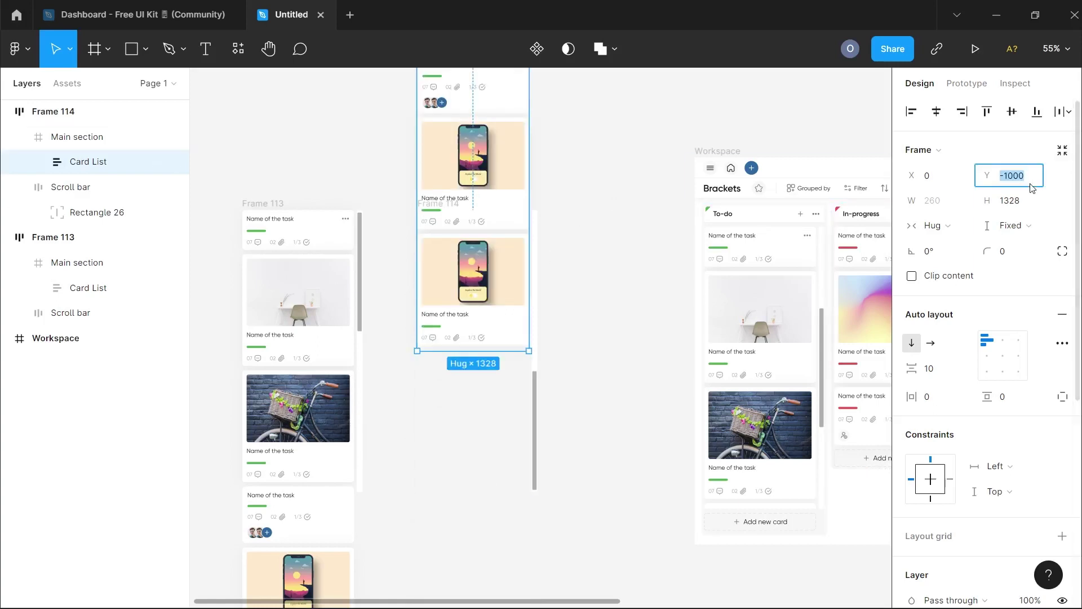
{"action": "type", "text": "-800"}
{"action": "key", "text": "Return"}
Step: Set the Y position of Frame 114's Card List to -600
{"action": "left_click", "coordinate": [1029, 188]}
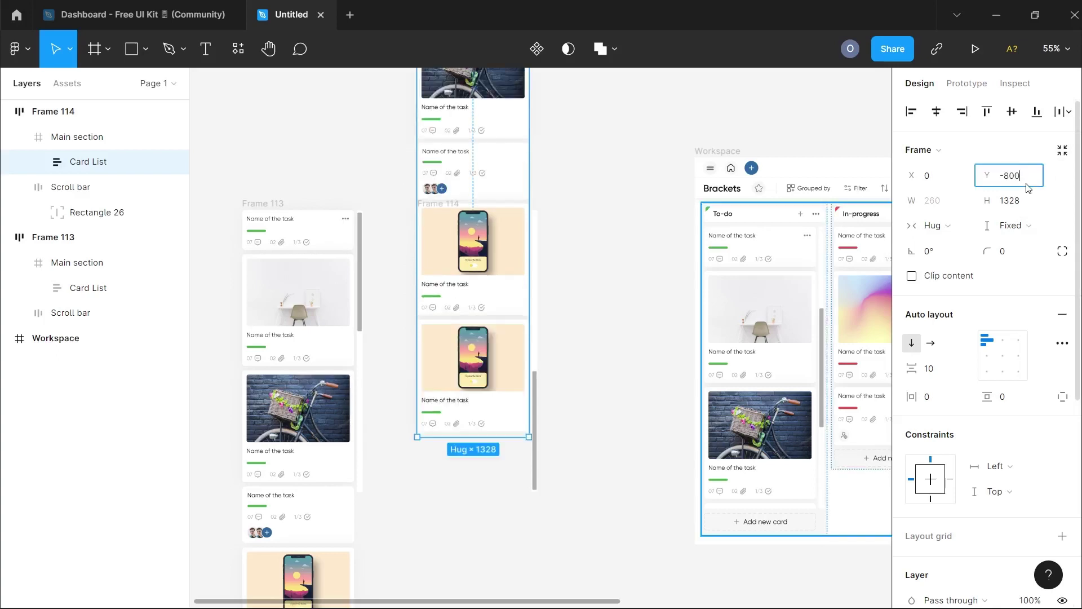
{"action": "type", "text": "-"}
{"action": "key", "text": "Return"}
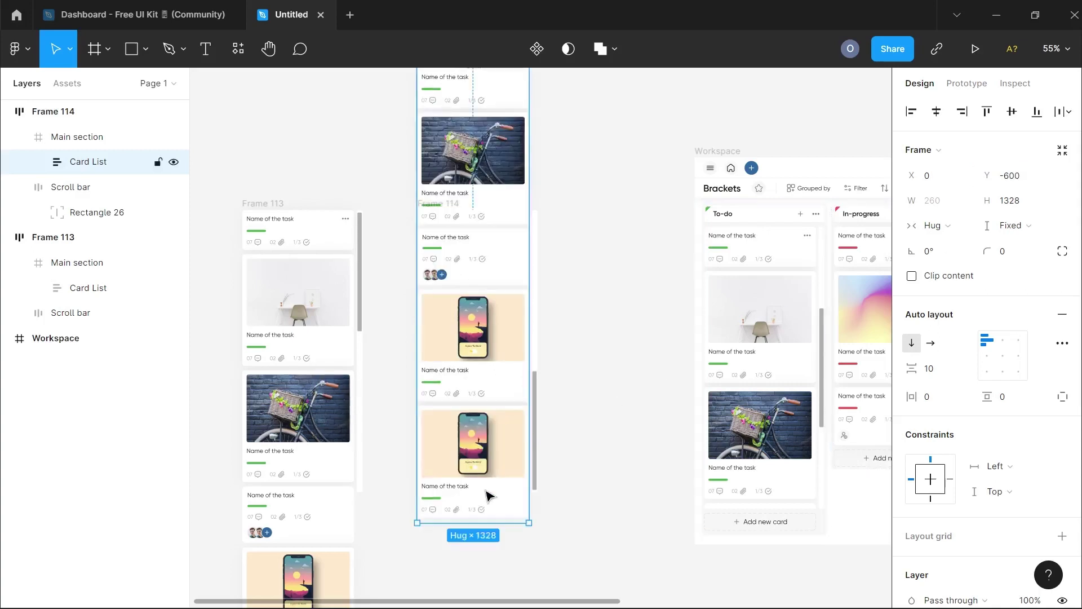
Step: Nudge Frame 114's Card List straight up to Y -672, aligning its last card with the frame's lower edge
{"action": "scroll", "coordinate": [490, 496], "scroll_direction": "up", "scroll_amount": 5}
{"action": "scroll", "coordinate": [490, 496], "scroll_direction": "down", "scroll_amount": 3}
{"action": "key", "text": "Up"}
{"action": "key", "text": "Up"}
{"action": "key", "text": "Up"}
{"action": "key", "text": "Up"}
{"action": "key", "text": "Up"}
{"action": "key", "text": "Up"}
{"action": "key", "text": "Up"}
{"action": "key", "text": "Up"}
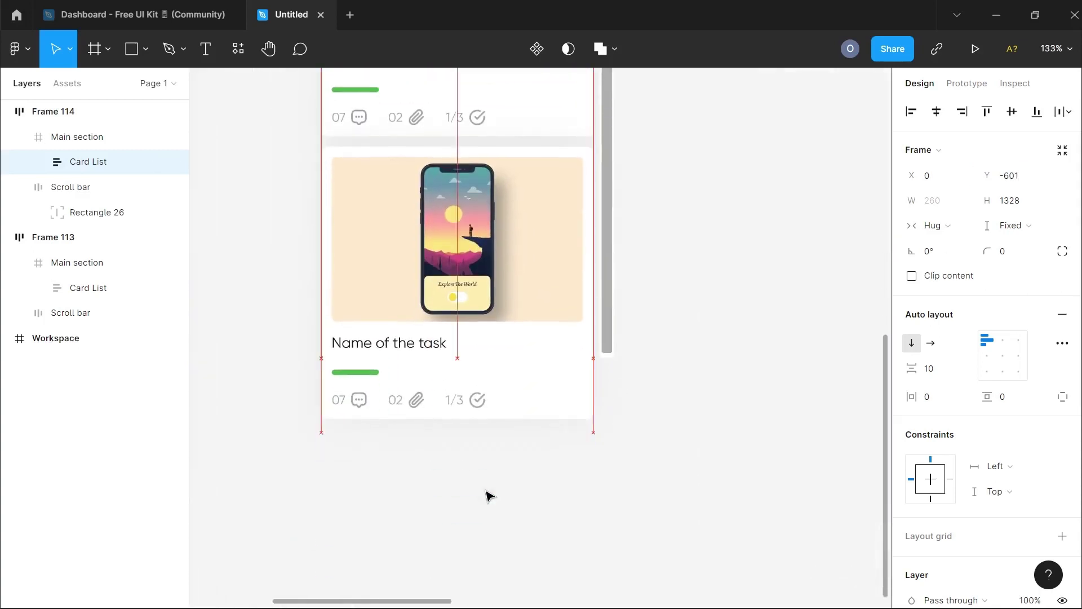
{"action": "key", "text": "Up"}
{"action": "key", "text": "Up"}
{"action": "key", "text": "Up"}
{"action": "key", "text": "Up"}
{"action": "key", "text": "Up"}
{"action": "key", "text": "Up"}
{"action": "key", "text": "Up"}
{"action": "key", "text": "Up"}
{"action": "key", "text": "Up"}
{"action": "key", "text": "Up"}
{"action": "key", "text": "Up"}
{"action": "key", "text": "Up"}
{"action": "key", "text": "Up"}
{"action": "key", "text": "Up"}
{"action": "key", "text": "Up"}
{"action": "key", "text": "Up"}
{"action": "key", "text": "Up"}
{"action": "key", "text": "Up"}
{"action": "key", "text": "Up"}
{"action": "key", "text": "Up"}
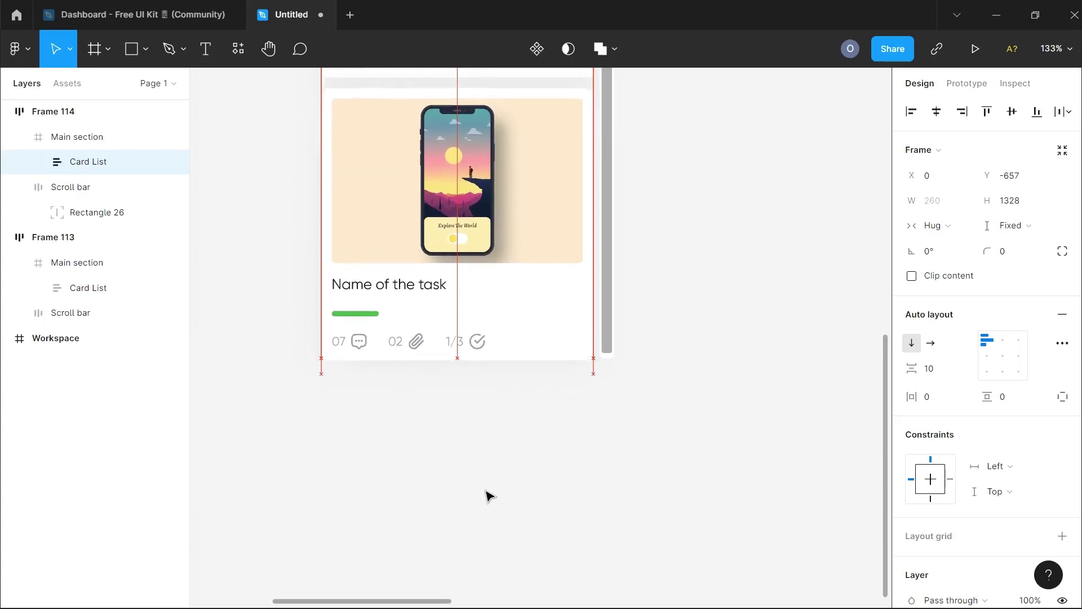
{"action": "key", "text": "Up"}
{"action": "key", "text": "Up"}
{"action": "key", "text": "Up"}
{"action": "key", "text": "Up"}
{"action": "key", "text": "Up"}
{"action": "key", "text": "Up"}
{"action": "key", "text": "Up"}
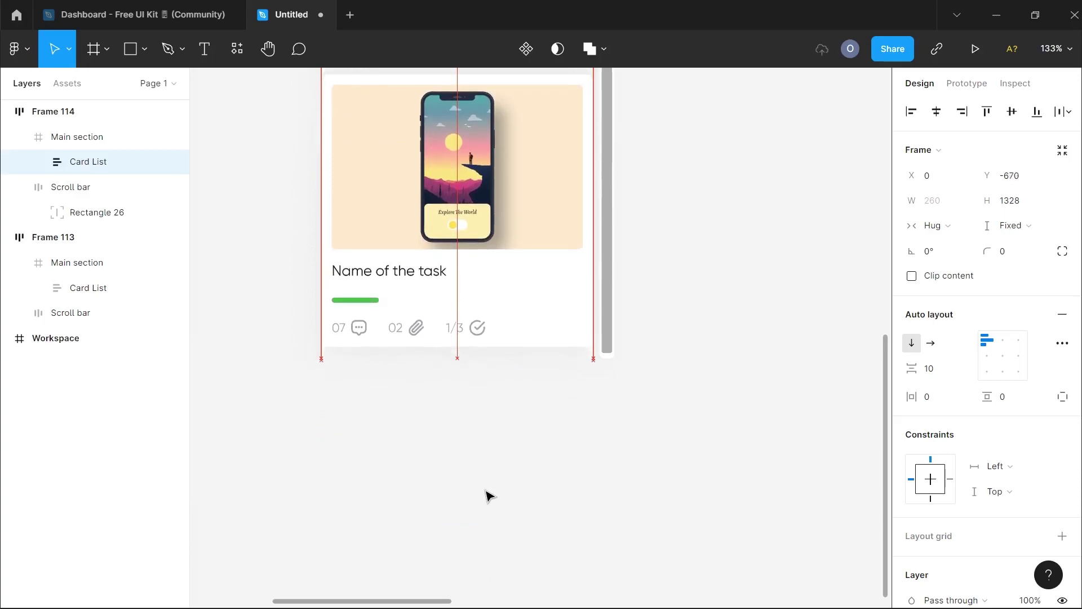
{"action": "scroll", "coordinate": [490, 496], "scroll_direction": "down", "scroll_amount": 10}
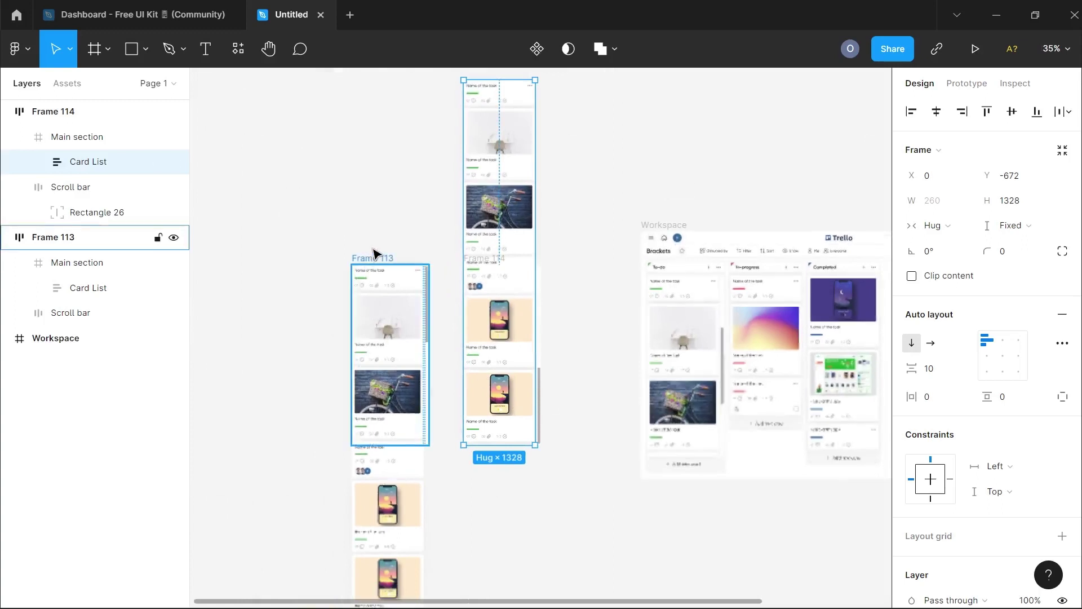
Step: Enable Clip content on the Main section of Frame 113 and on the Main section of Frame 114
{"action": "left_click", "coordinate": [375, 266]}
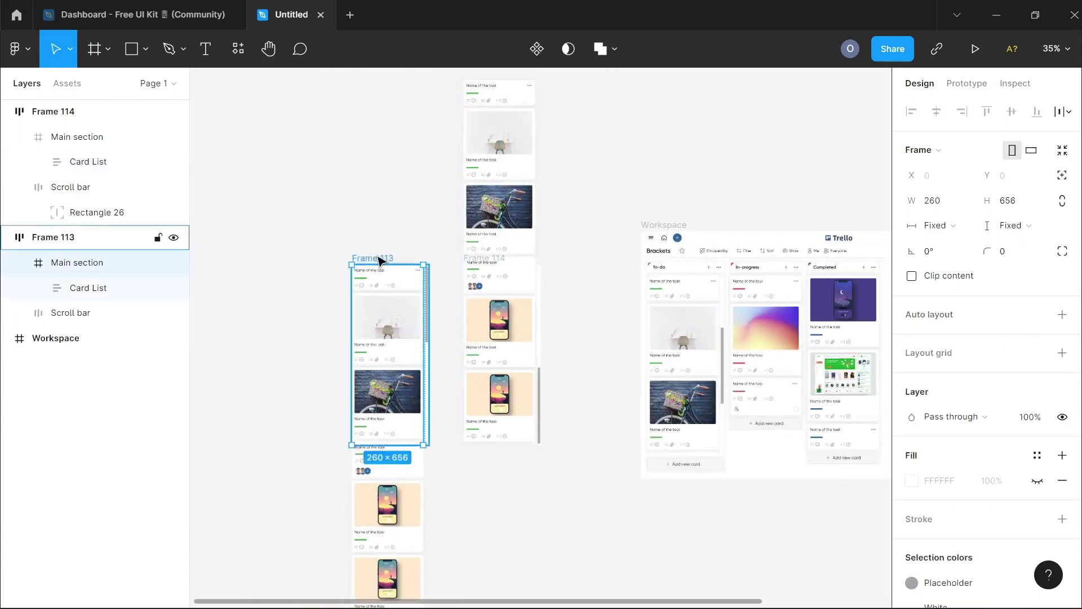
{"action": "left_click", "coordinate": [379, 259]}
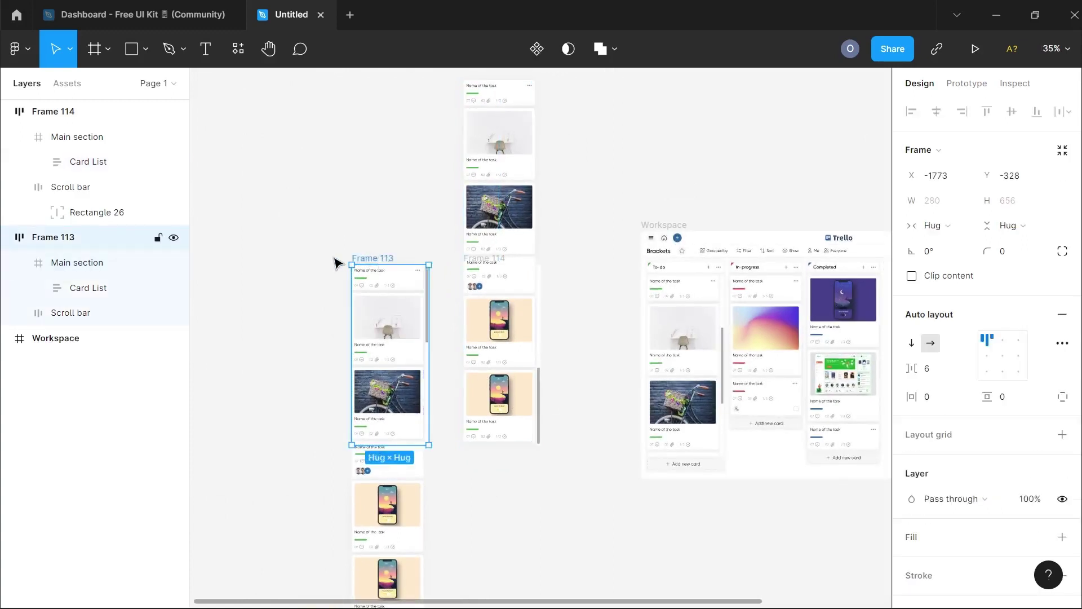
{"action": "left_click", "coordinate": [65, 266]}
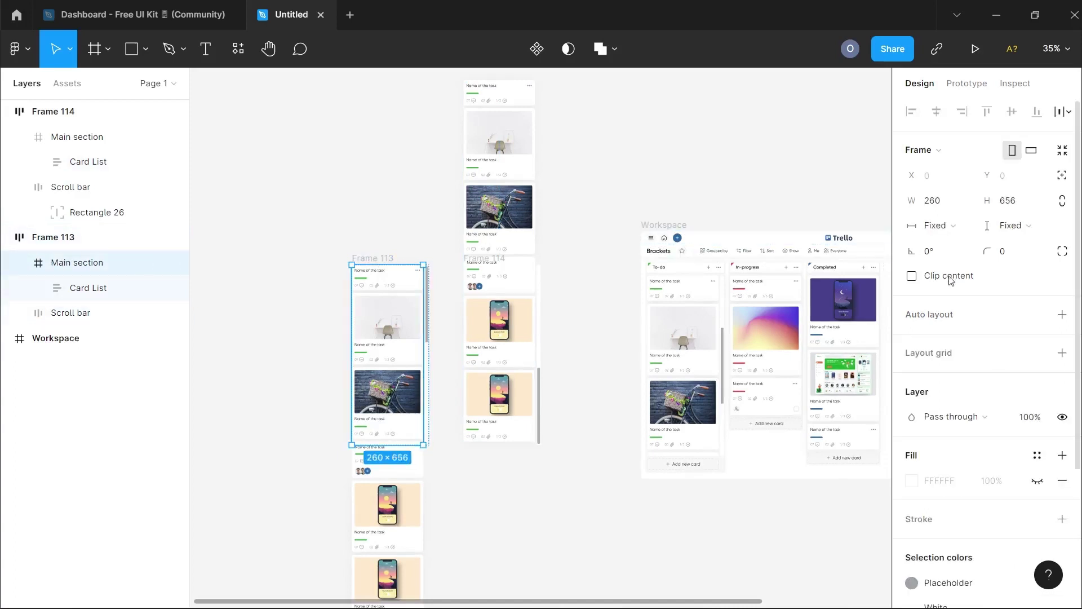
{"action": "left_click", "coordinate": [912, 276]}
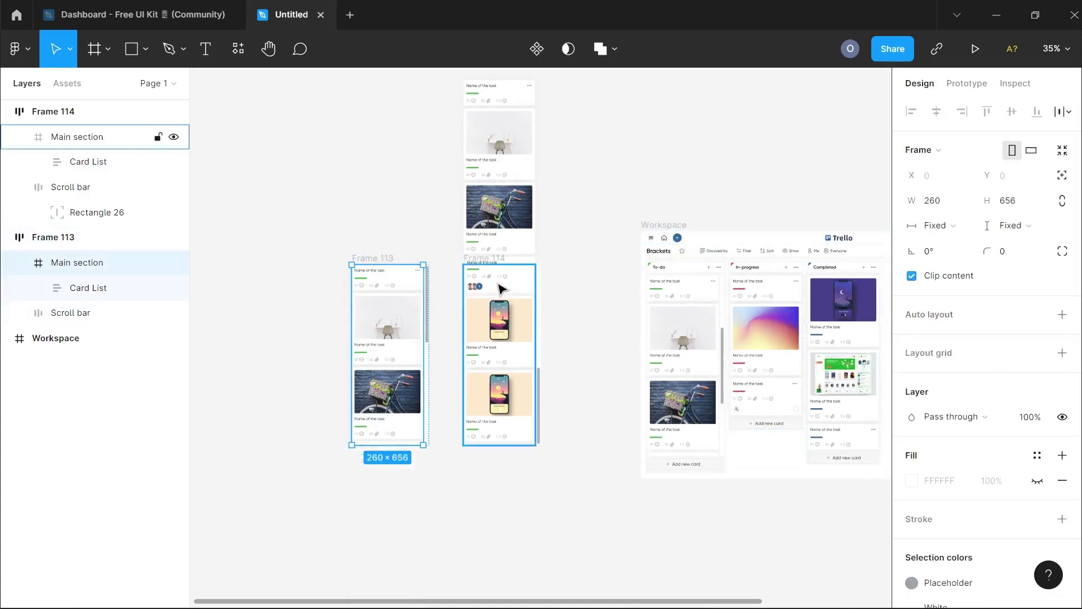
{"action": "left_click", "coordinate": [478, 264]}
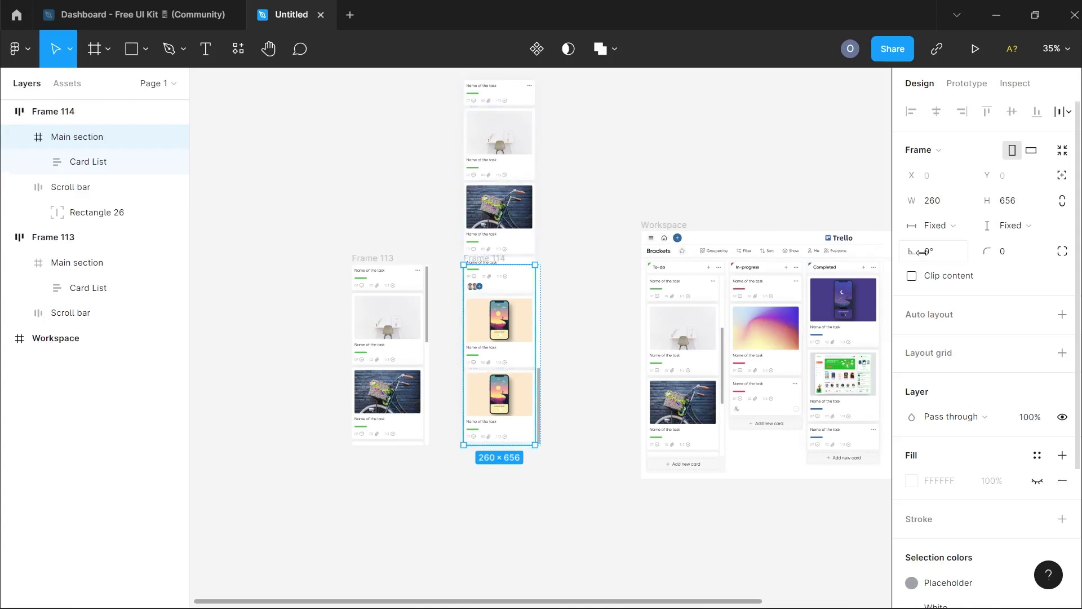
{"action": "left_click", "coordinate": [912, 278]}
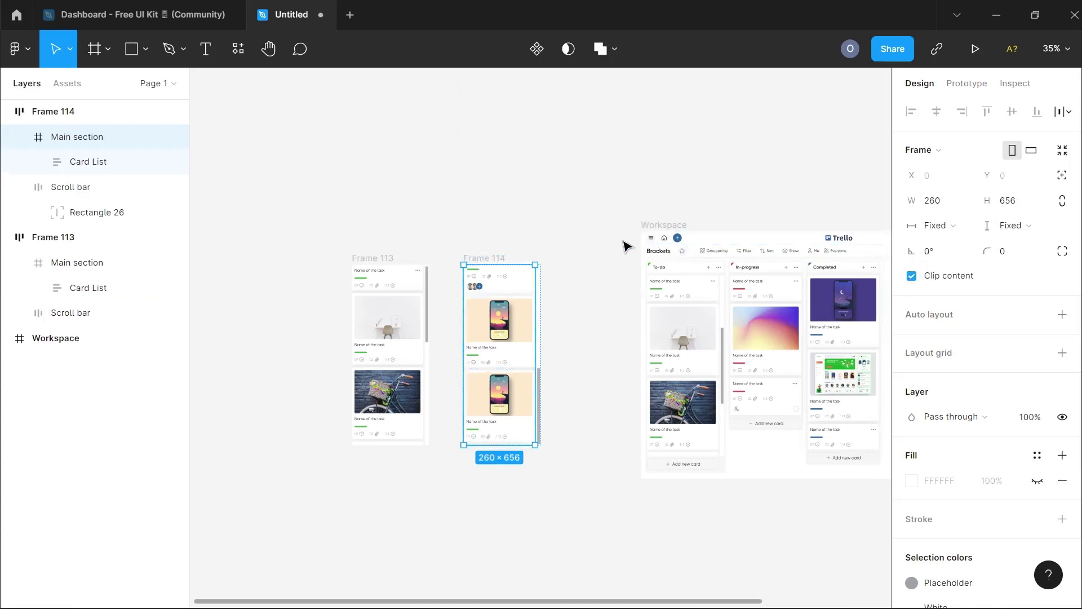
{"action": "left_click", "coordinate": [596, 239]}
Step: Combine Frame 113 and Frame 114 into a component set
{"action": "scroll", "coordinate": [483, 255], "scroll_direction": "up", "scroll_amount": 2}
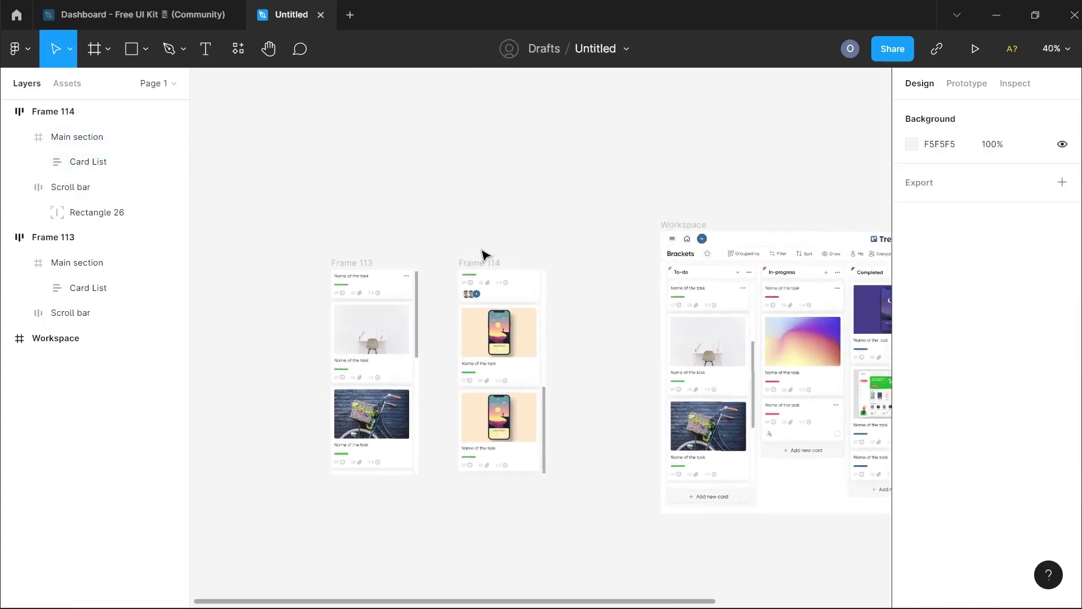
{"action": "scroll", "coordinate": [483, 256], "scroll_direction": "down", "scroll_amount": 2}
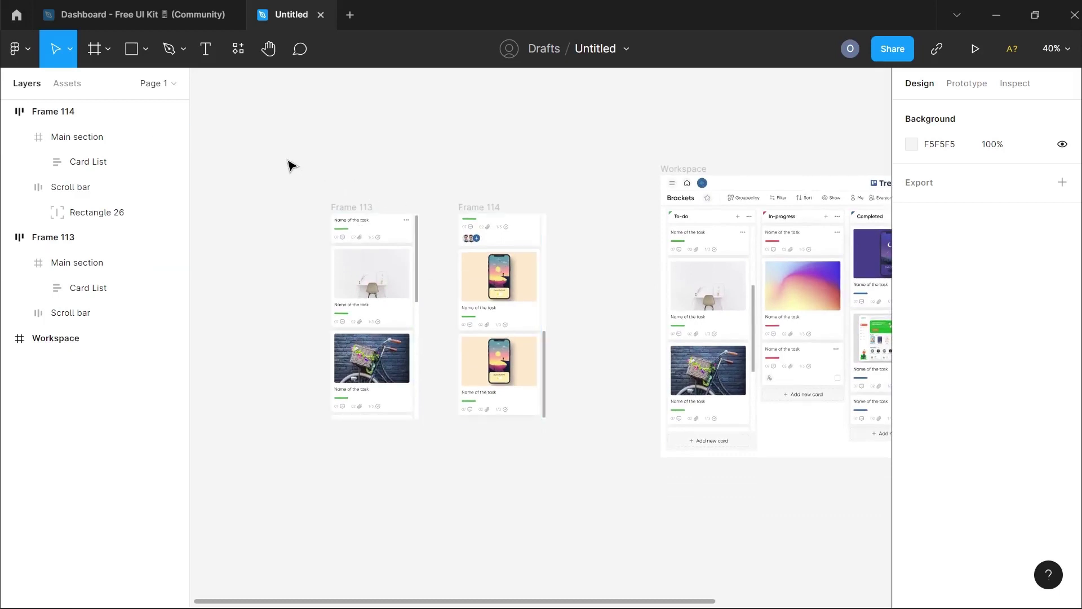
{"action": "left_click_drag", "start_coordinate": [287, 160], "coordinate": [586, 479]}
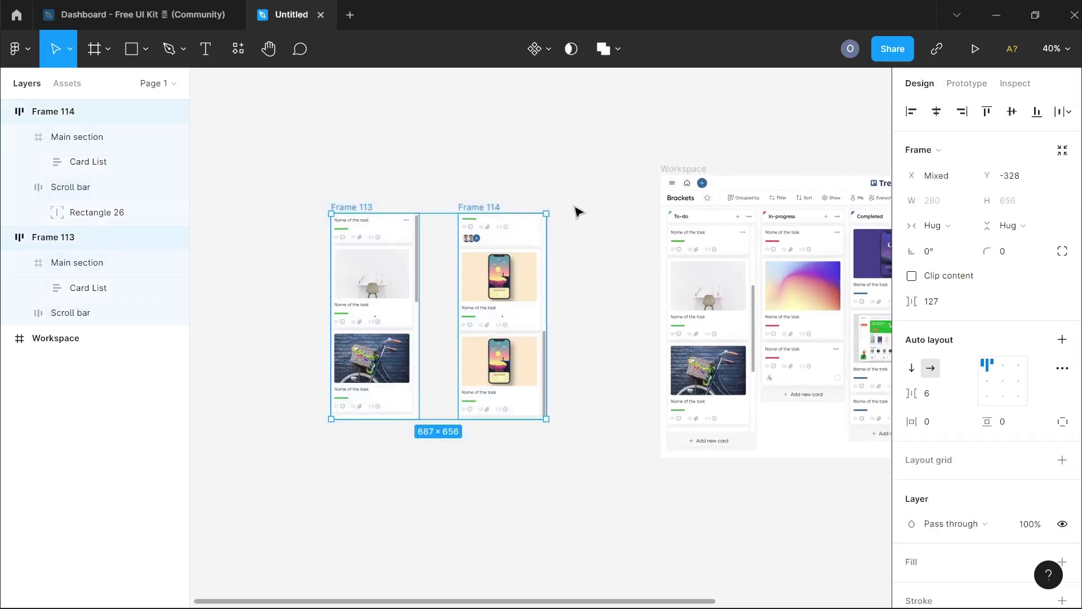
{"action": "left_click", "coordinate": [549, 50]}
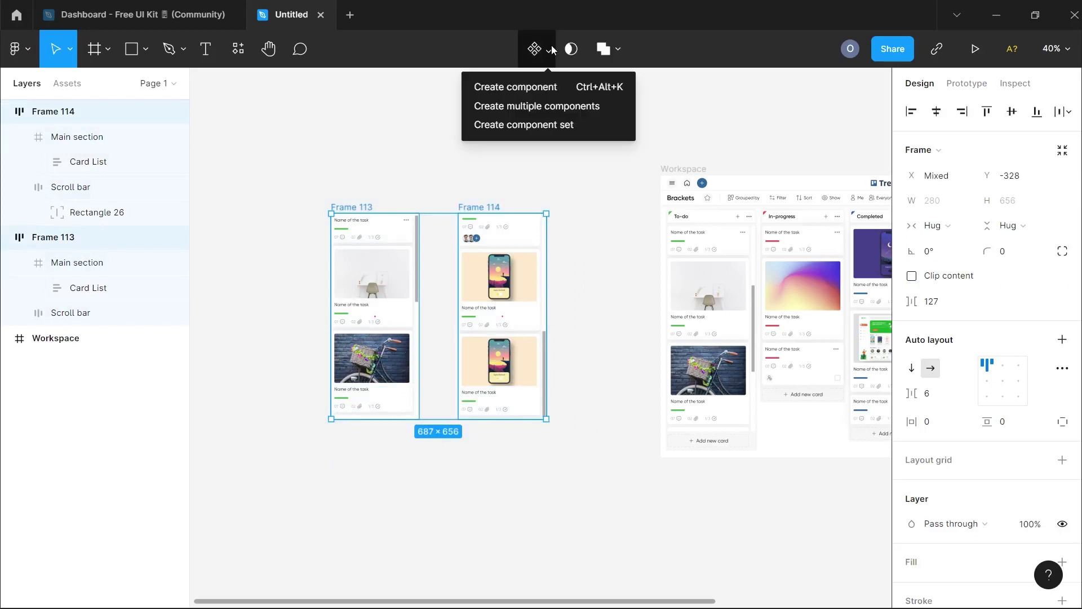
{"action": "left_click", "coordinate": [541, 135]}
Step: Connect Rectangle 26 in Frame 113's scroll bar to the Frame 114 variant with a prototype interaction
{"action": "scroll", "coordinate": [461, 201], "scroll_direction": "up", "scroll_amount": 5}
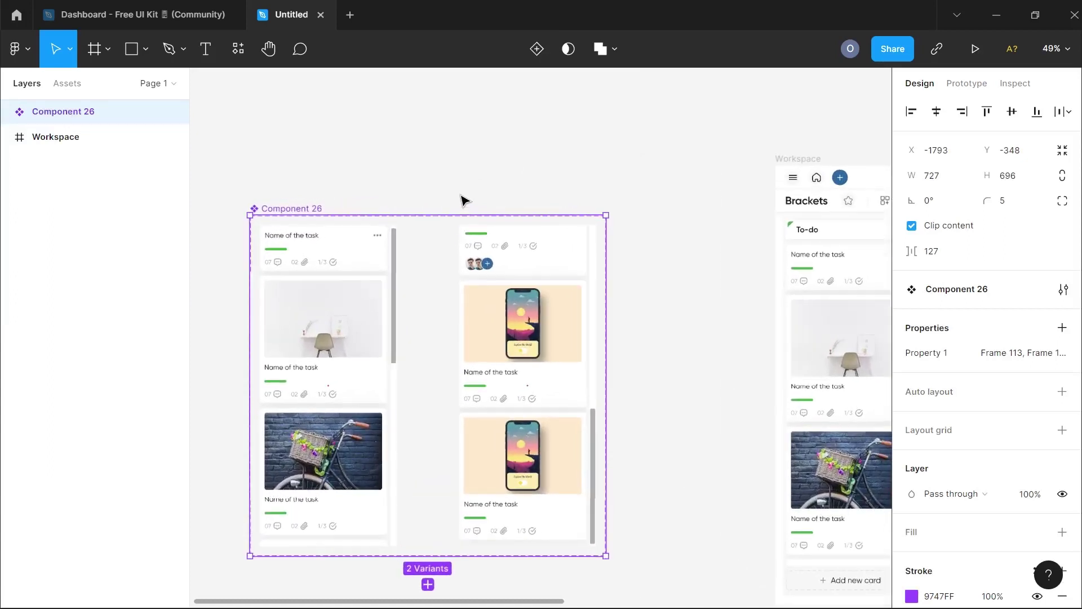
{"action": "scroll", "coordinate": [461, 201], "scroll_direction": "up", "scroll_amount": 5}
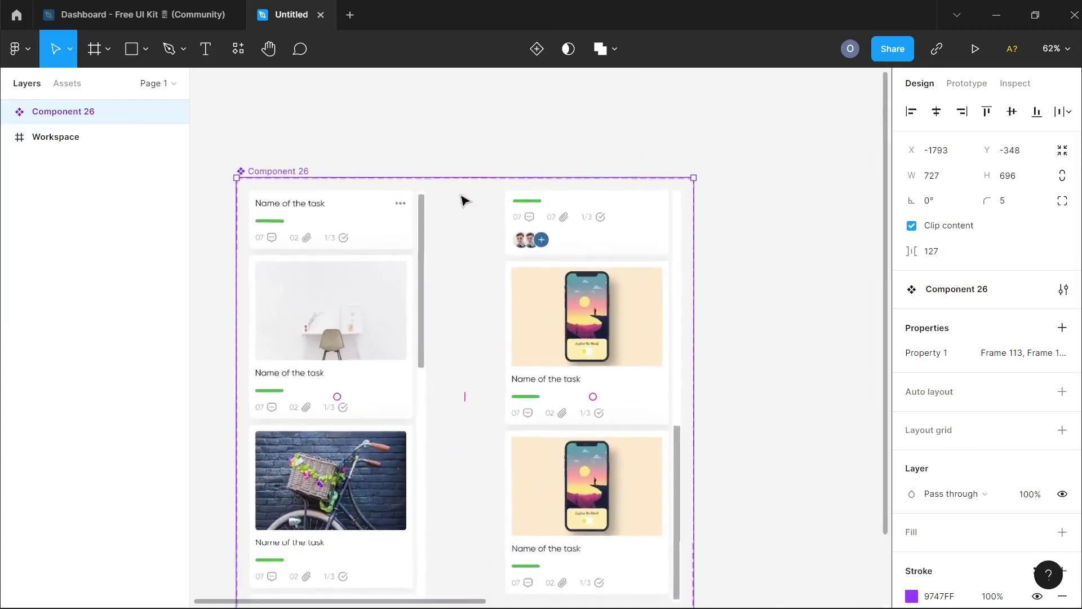
{"action": "scroll", "coordinate": [462, 200], "scroll_direction": "up", "scroll_amount": 5}
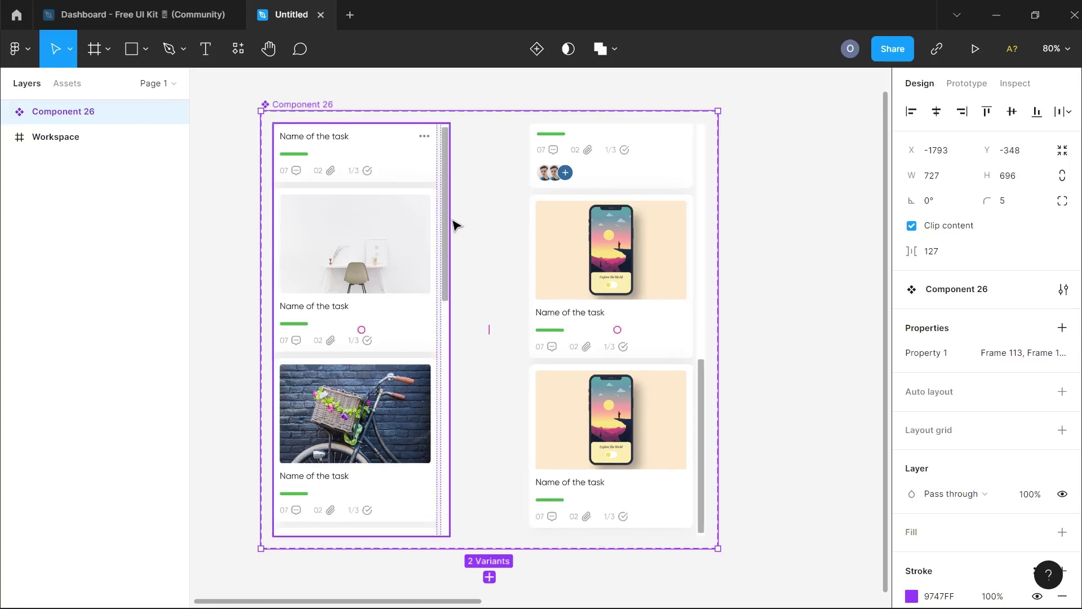
{"action": "left_click", "coordinate": [446, 225]}
{"action": "scroll", "coordinate": [446, 219], "scroll_direction": "up", "scroll_amount": 2}
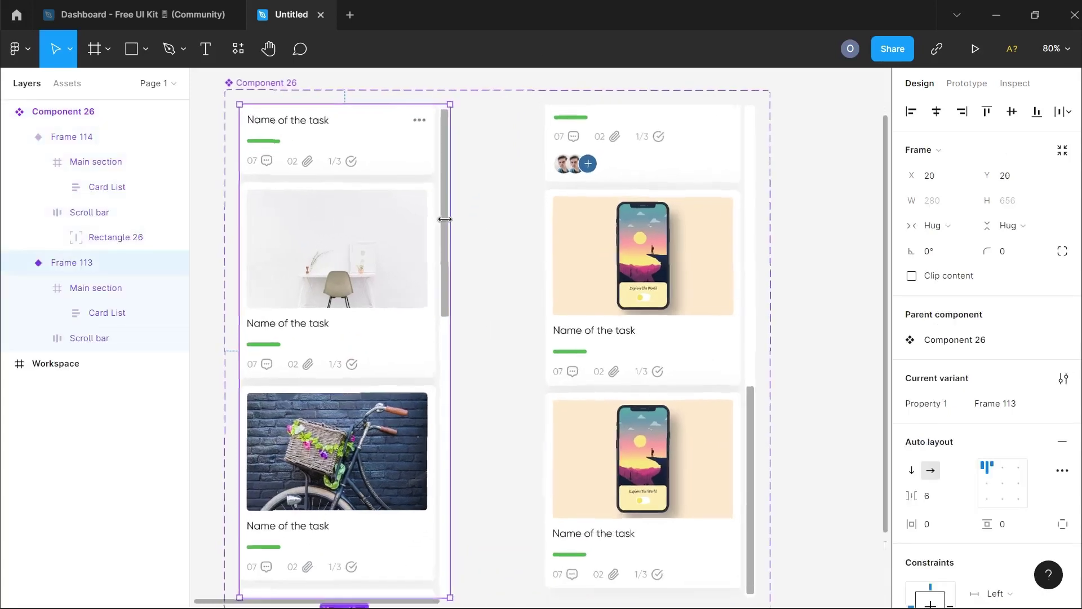
{"action": "left_click", "coordinate": [445, 226]}
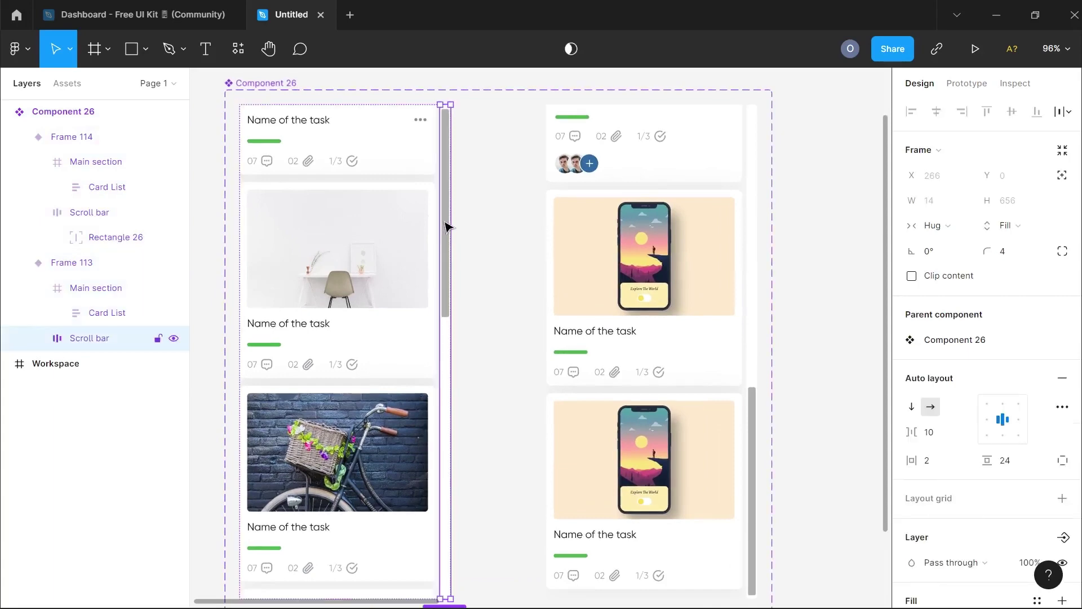
{"action": "left_click", "coordinate": [445, 225]}
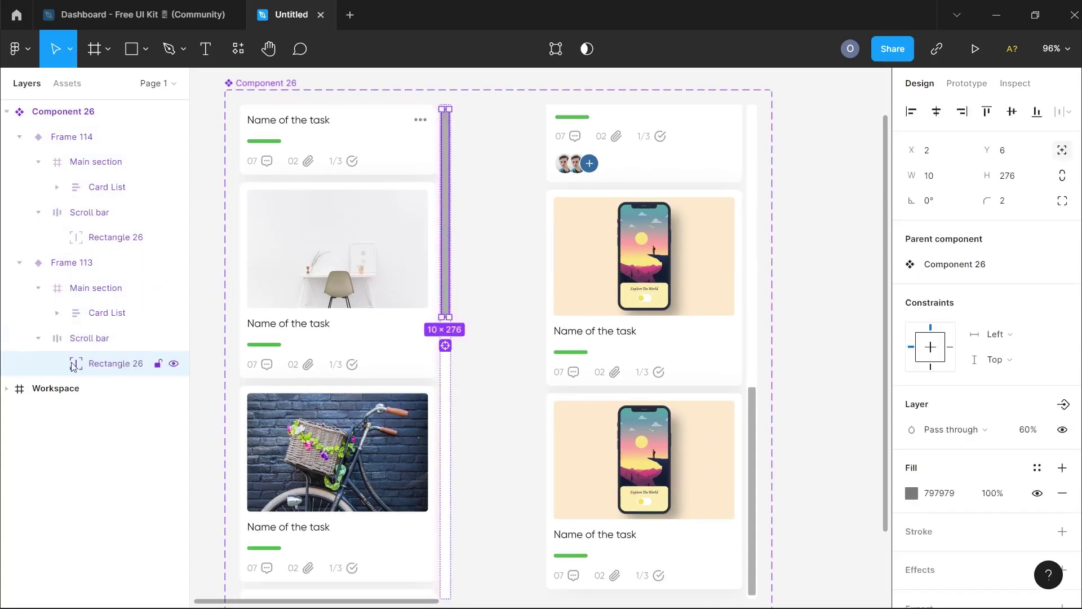
{"action": "scroll", "coordinate": [457, 264], "scroll_direction": "down", "scroll_amount": 5}
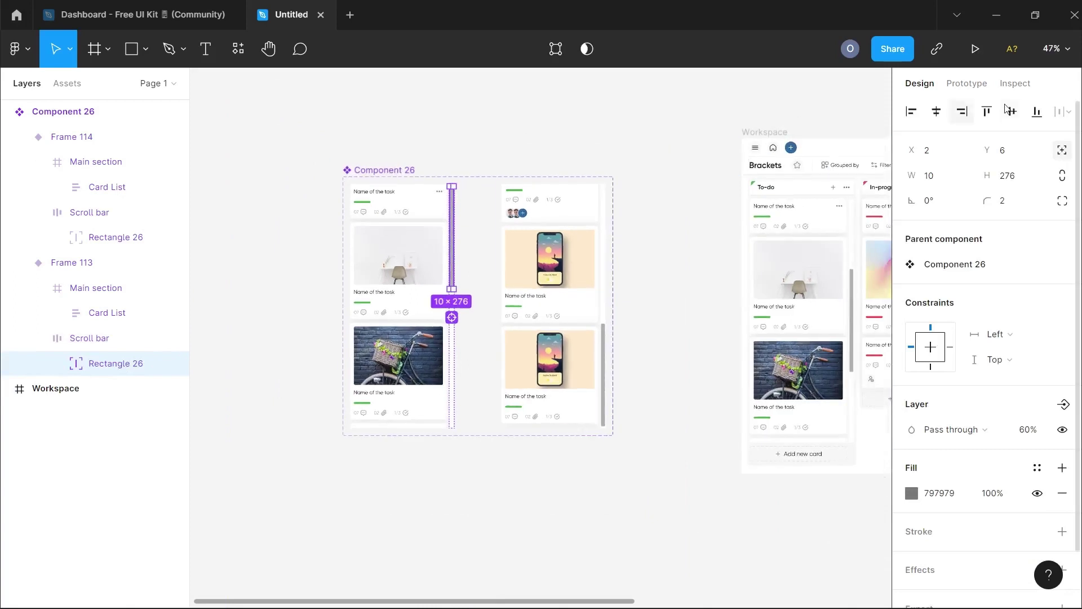
{"action": "left_click", "coordinate": [979, 86]}
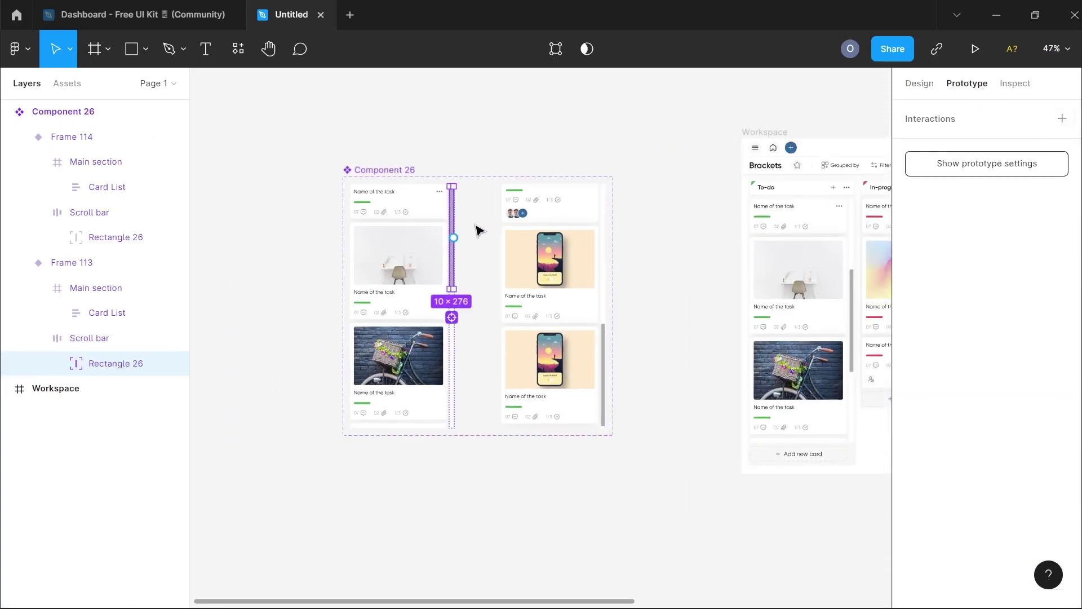
{"action": "left_click_drag", "start_coordinate": [454, 238], "coordinate": [509, 291]}
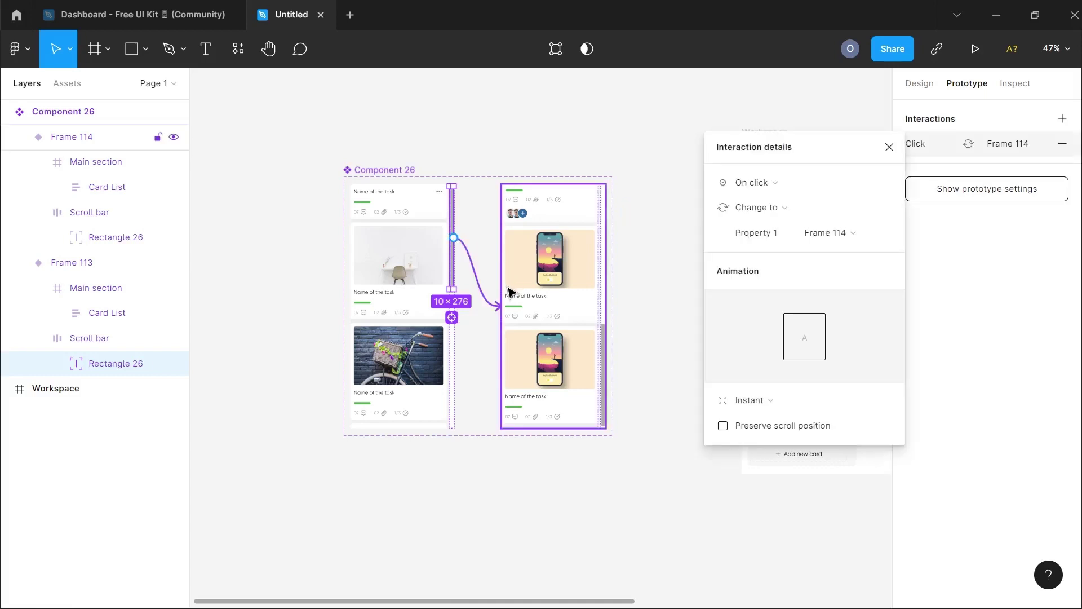
Step: Set the interaction from Frame 113's scroll handle to trigger On drag with a Smart animate transition
{"action": "left_click", "coordinate": [776, 193]}
{"action": "left_click", "coordinate": [755, 202]}
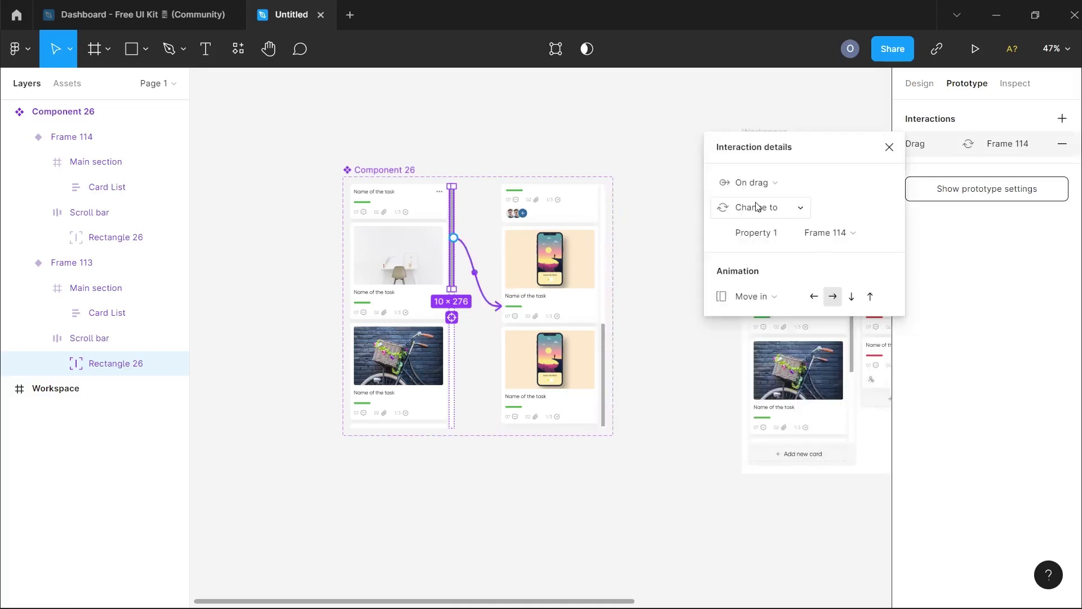
{"action": "left_click", "coordinate": [762, 301]}
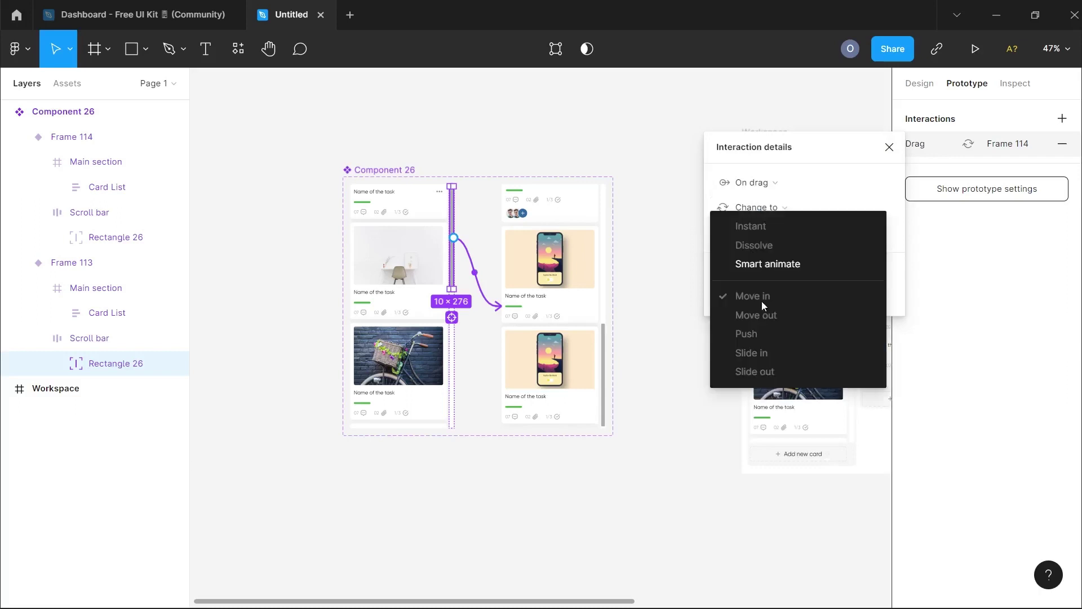
{"action": "left_click", "coordinate": [764, 263]}
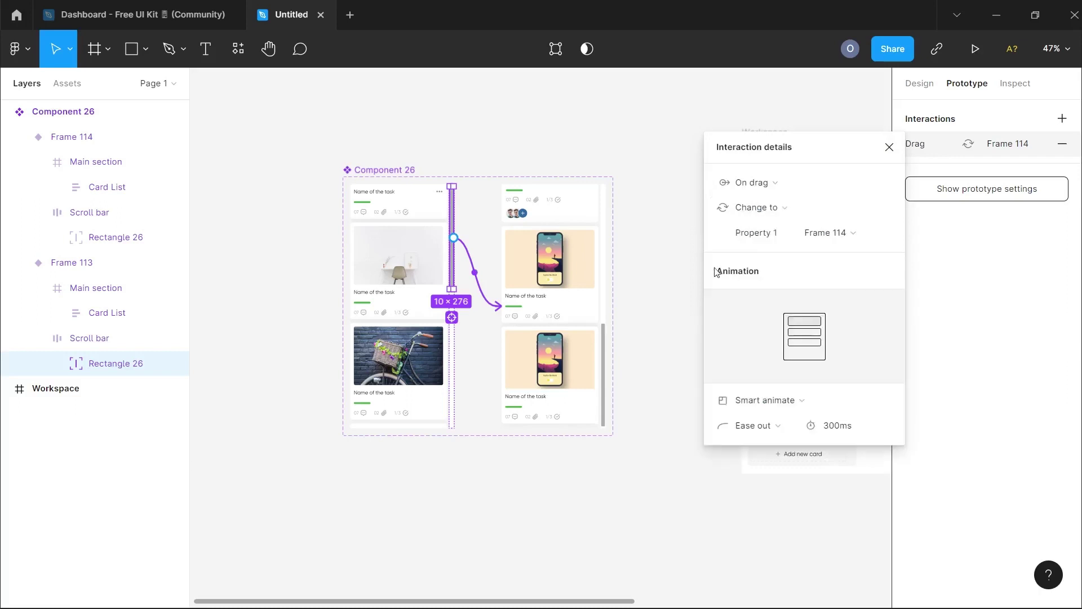
Step: Connect Rectangle 26 in Frame 114's scroll bar back to the Frame 113 variant with a prototype interaction
{"action": "left_click", "coordinate": [602, 337]}
{"action": "scroll", "coordinate": [604, 337], "scroll_direction": "up", "scroll_amount": 5}
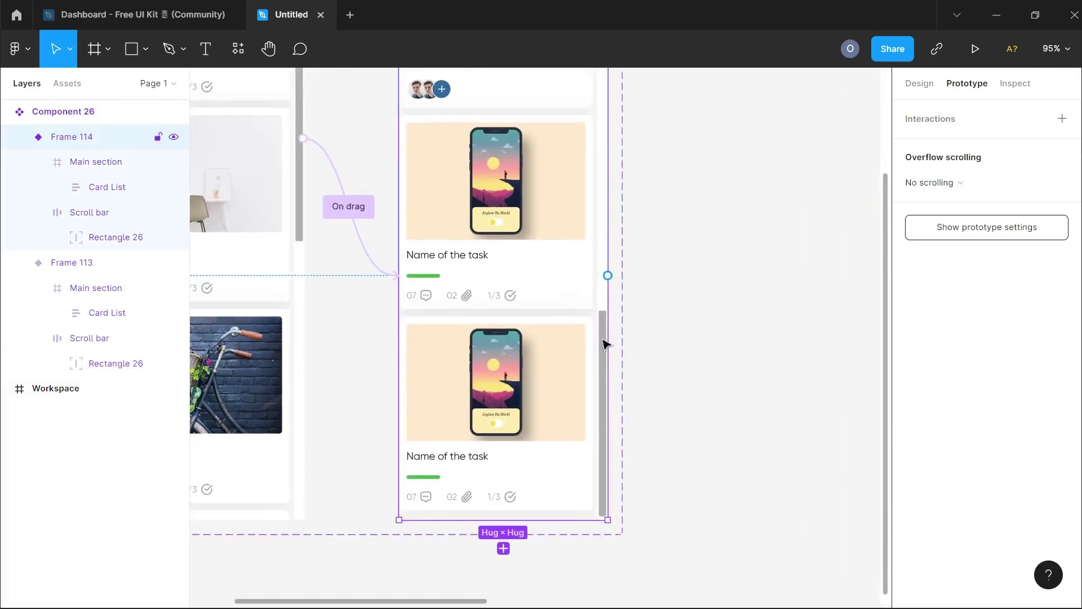
{"action": "double_click", "coordinate": [603, 343]}
{"action": "double_click", "coordinate": [603, 342]}
{"action": "scroll", "coordinate": [604, 343], "scroll_direction": "down", "scroll_amount": 3}
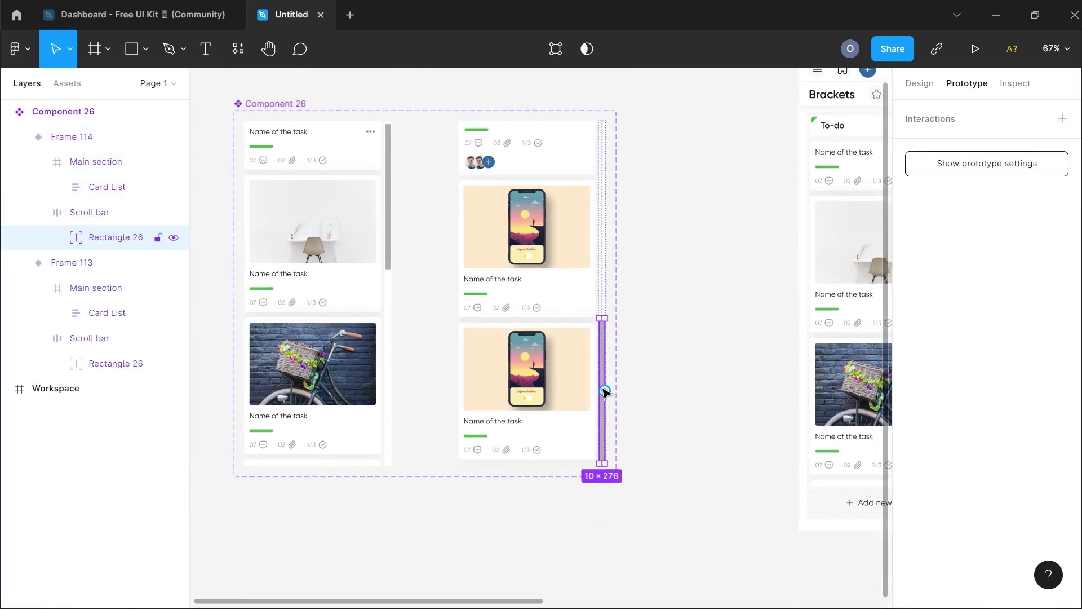
{"action": "left_click_drag", "start_coordinate": [605, 390], "coordinate": [372, 324]}
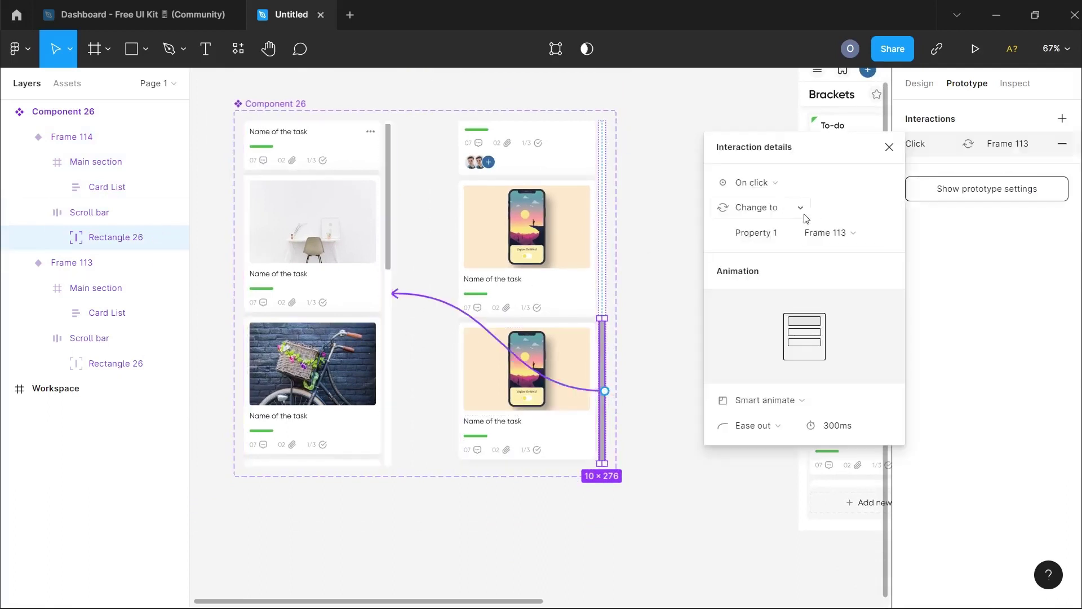
Step: Change the trigger of the interaction leading back to Frame 113 to On drag and close its details
{"action": "left_click", "coordinate": [787, 186]}
{"action": "left_click", "coordinate": [773, 202]}
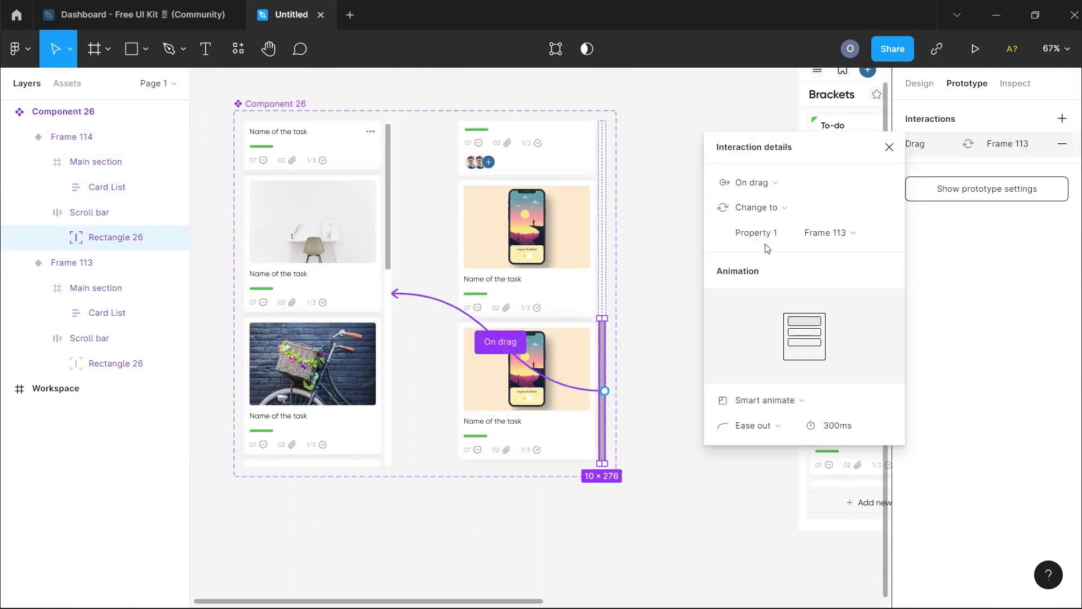
{"action": "left_click", "coordinate": [889, 146]}
{"action": "left_click", "coordinate": [715, 191]}
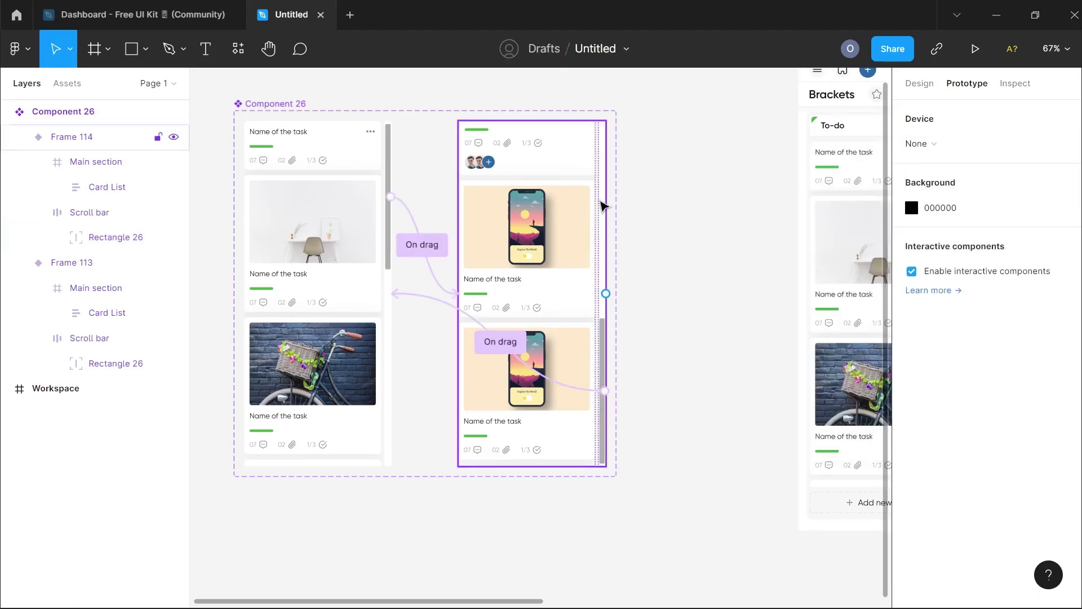
Step: Try placing a copy of the Frame 113 variant on the empty canvas below the component set, and delete that copy
{"action": "left_click", "coordinate": [918, 84]}
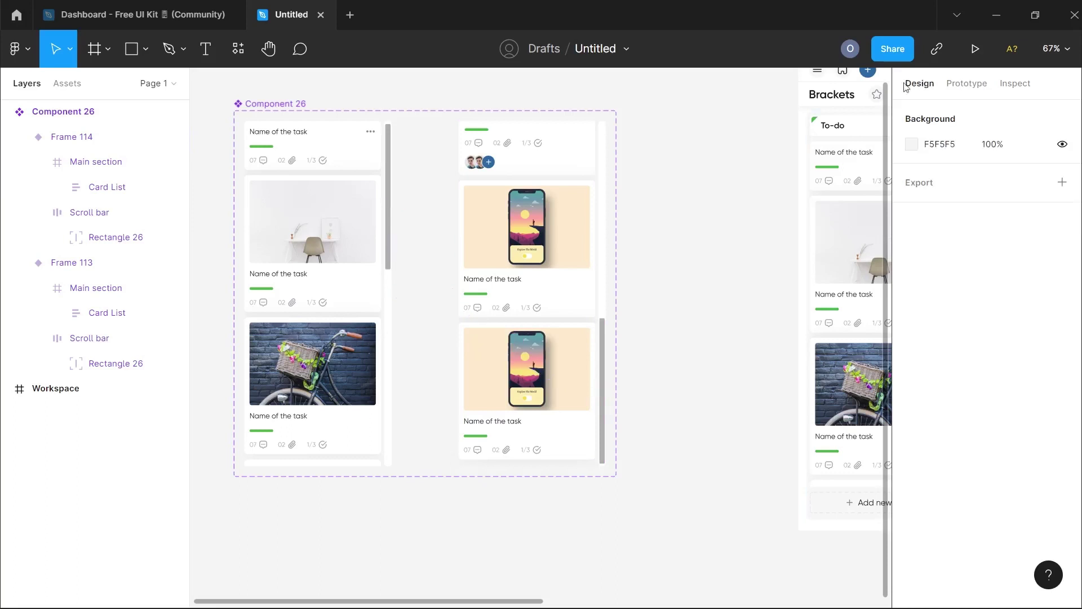
{"action": "scroll", "coordinate": [693, 107], "scroll_direction": "down", "scroll_amount": 5}
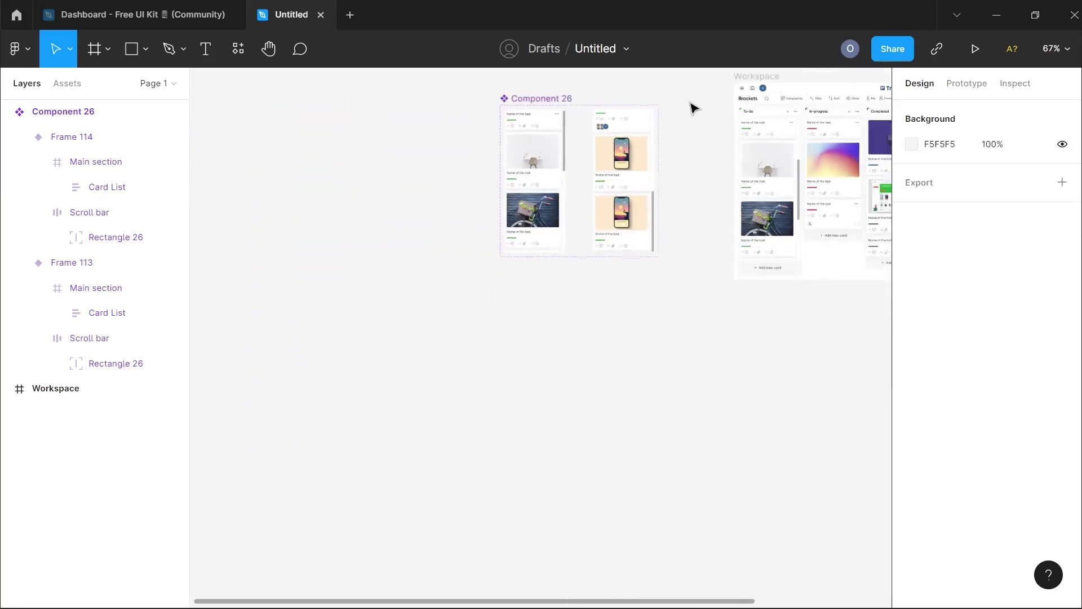
{"action": "left_click", "coordinate": [539, 160]}
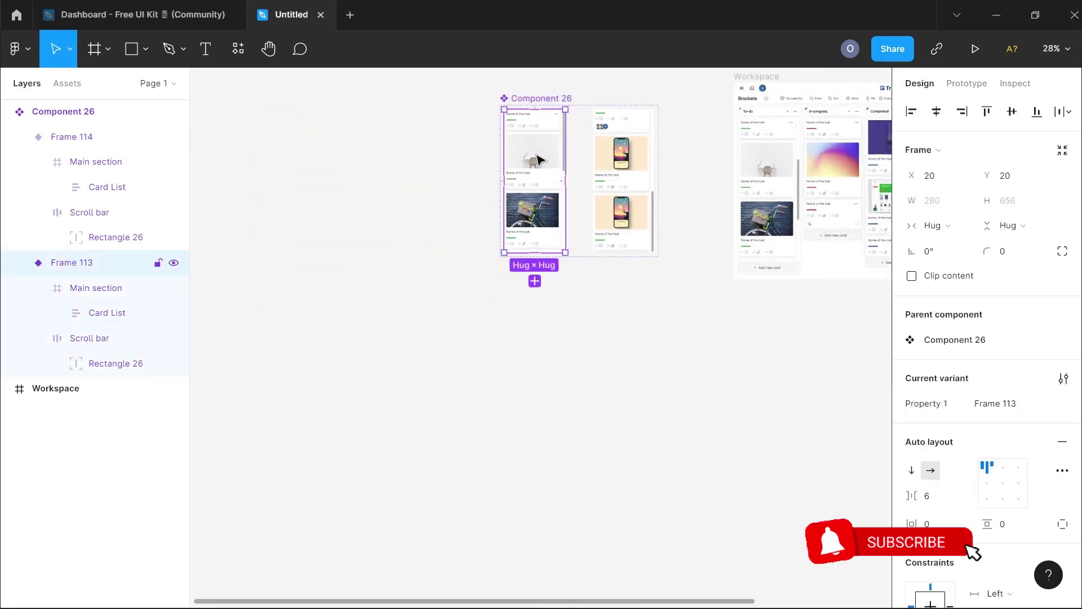
{"action": "left_click_drag", "start_coordinate": [536, 161], "coordinate": [686, 339]}
{"action": "key", "text": "Delete"}
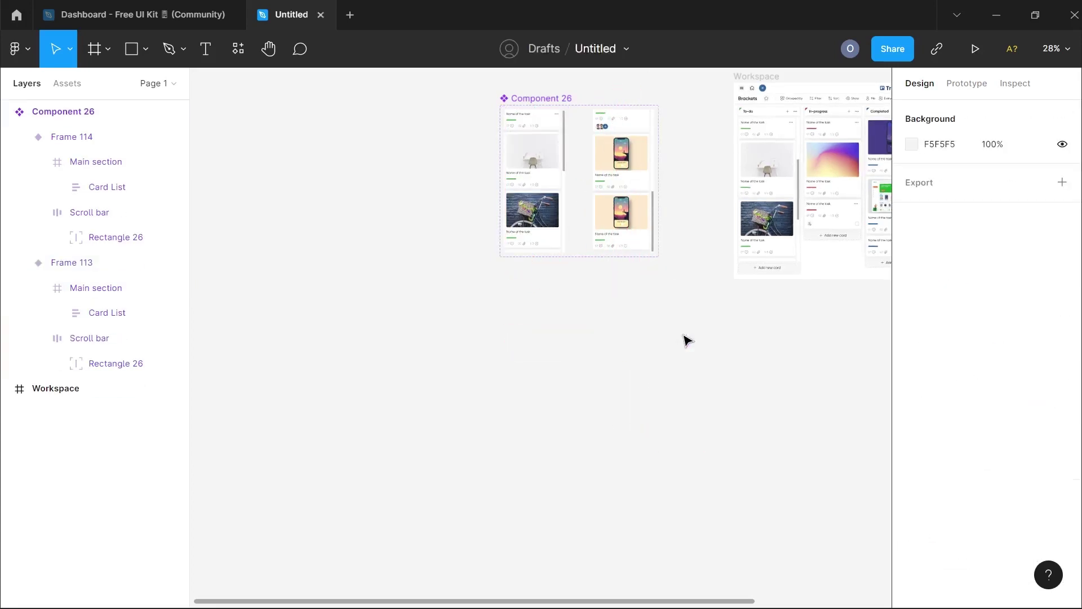
Step: Replace Frame 113 in the Workspace board's To-do column with the copied instance of the Frame 113 variant
{"action": "scroll", "coordinate": [686, 339], "scroll_direction": "up", "scroll_amount": 5}
{"action": "scroll", "coordinate": [686, 340], "scroll_direction": "up", "scroll_amount": 1}
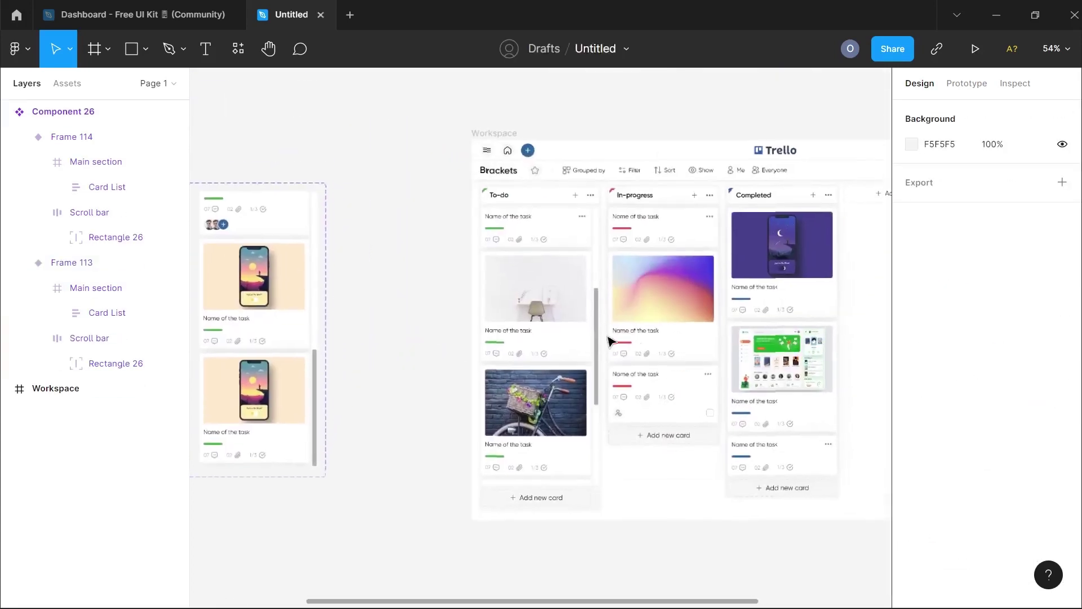
{"action": "left_click", "coordinate": [529, 340]}
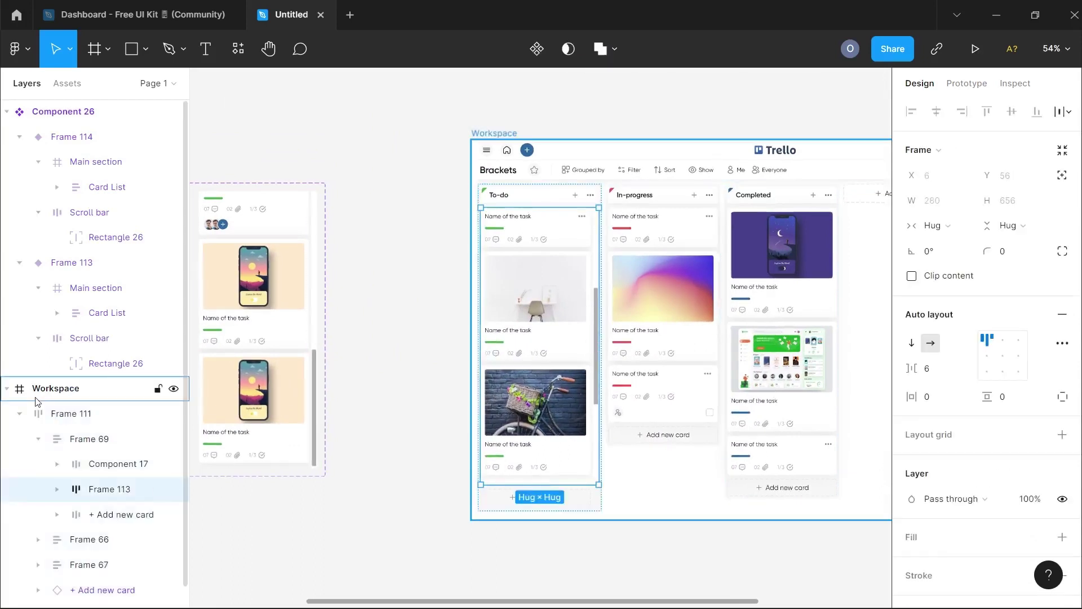
{"action": "right_click", "coordinate": [565, 304]}
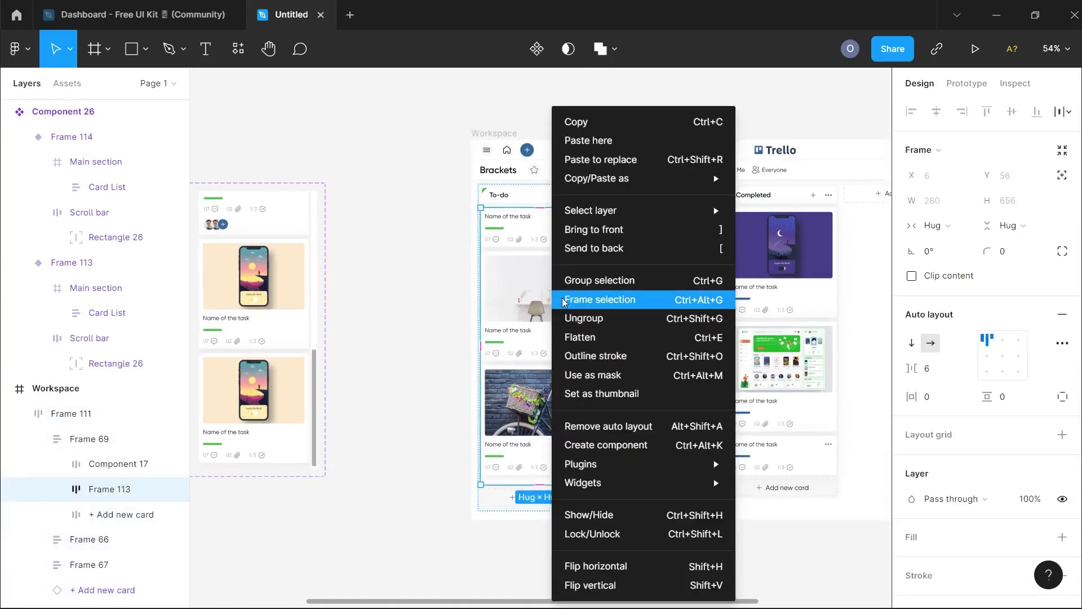
{"action": "left_click", "coordinate": [597, 160]}
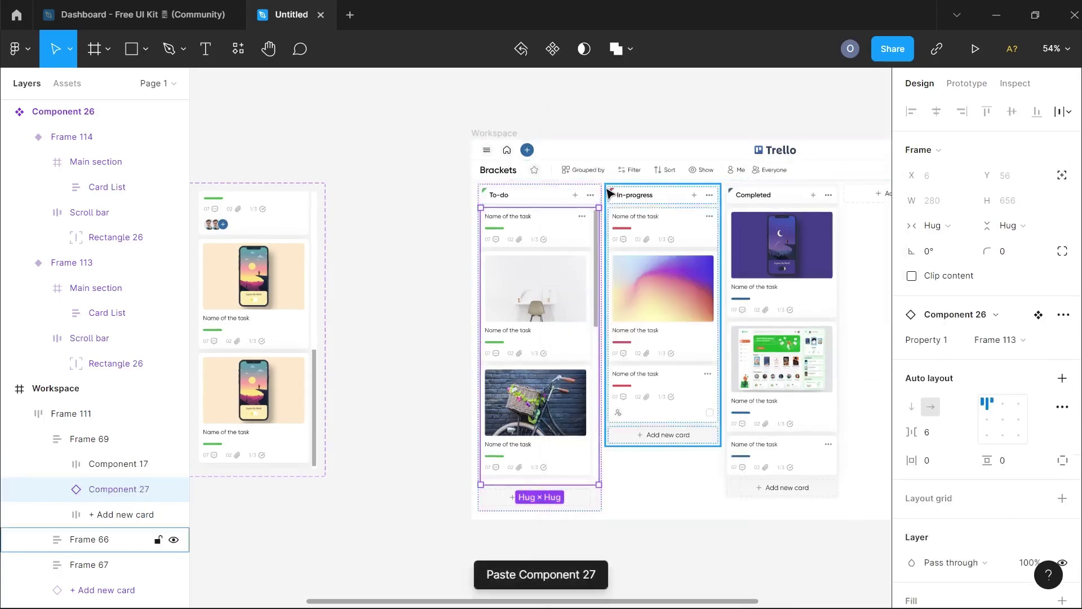
Step: Select the whole Workspace frame and present it as a running prototype
{"action": "scroll", "coordinate": [599, 170], "scroll_direction": "down", "scroll_amount": 5, "text": "ctrl"}
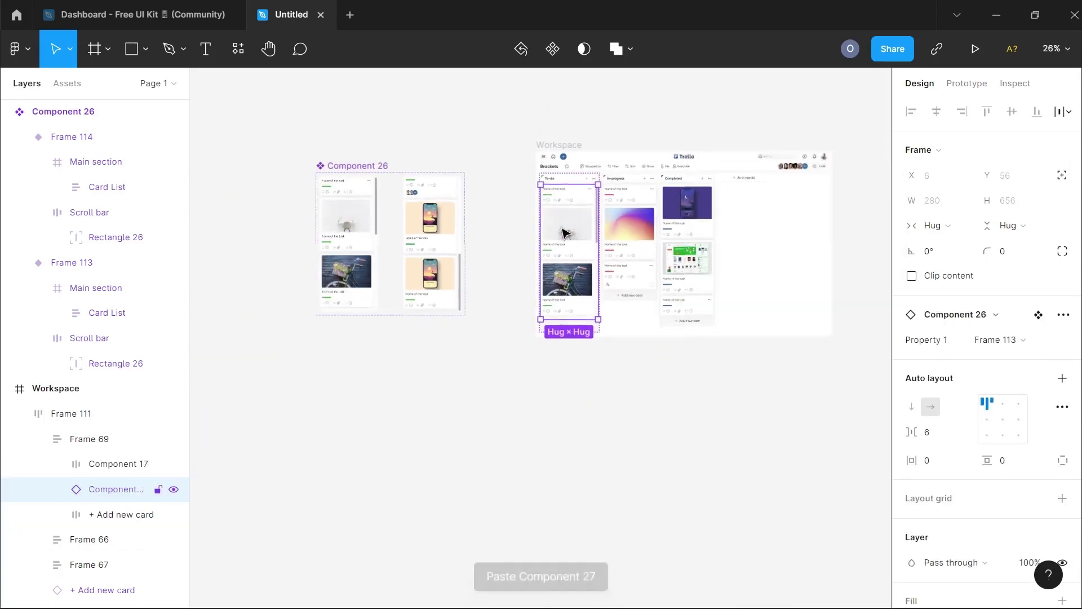
{"action": "scroll", "coordinate": [565, 233], "scroll_direction": "up", "scroll_amount": 3, "text": "ctrl"}
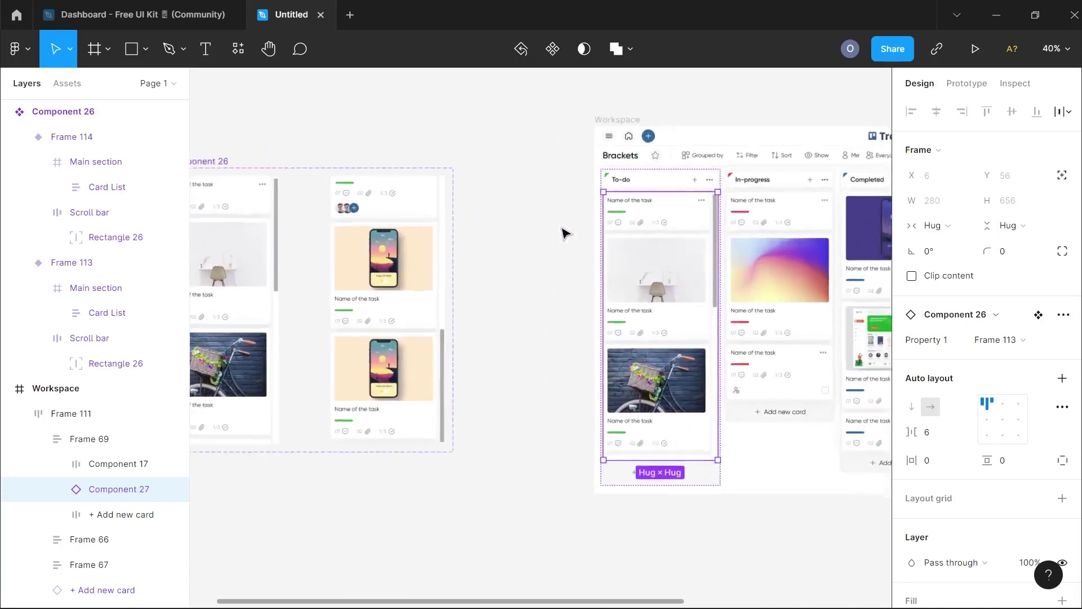
{"action": "scroll", "coordinate": [564, 231], "scroll_direction": "up", "scroll_amount": 2, "text": "ctrl"}
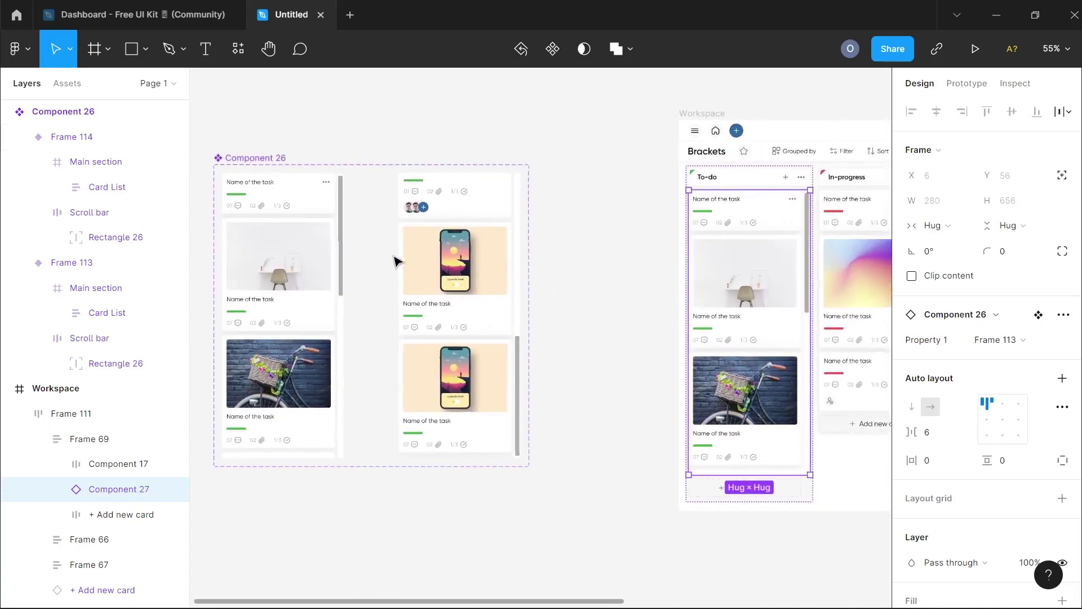
{"action": "left_click", "coordinate": [717, 116]}
{"action": "scroll", "coordinate": [705, 115], "scroll_direction": "right", "scroll_amount": 8}
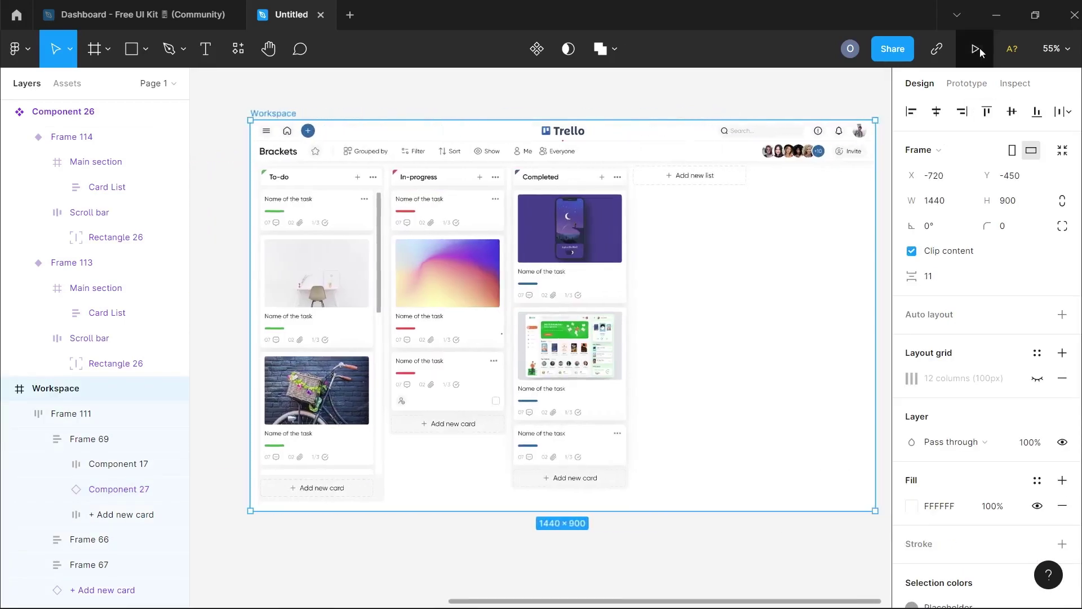
{"action": "key", "text": "ctrl+z"}
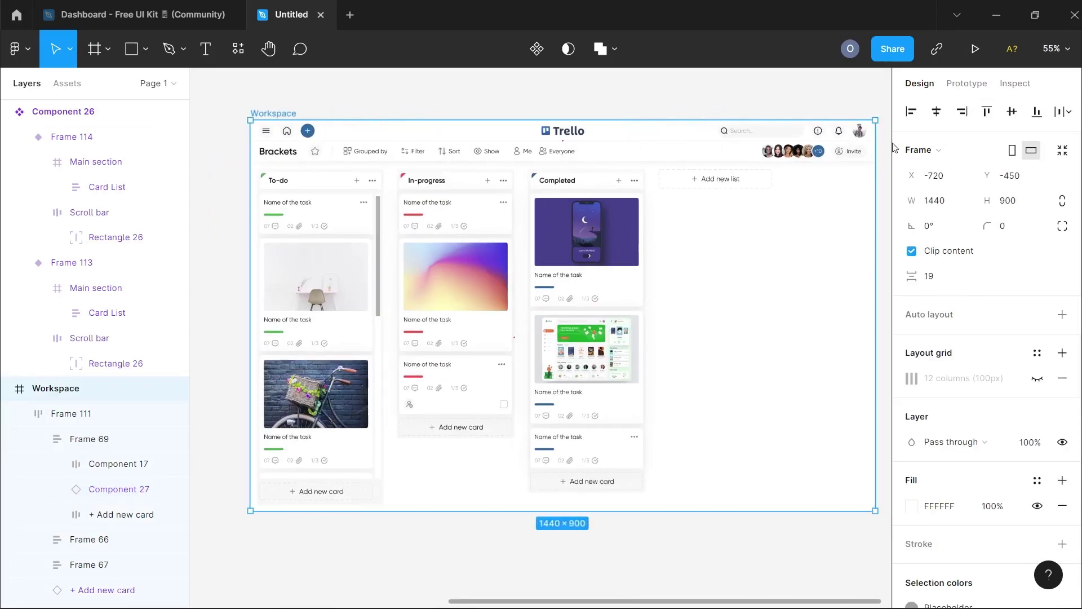
{"action": "left_click", "coordinate": [975, 51]}
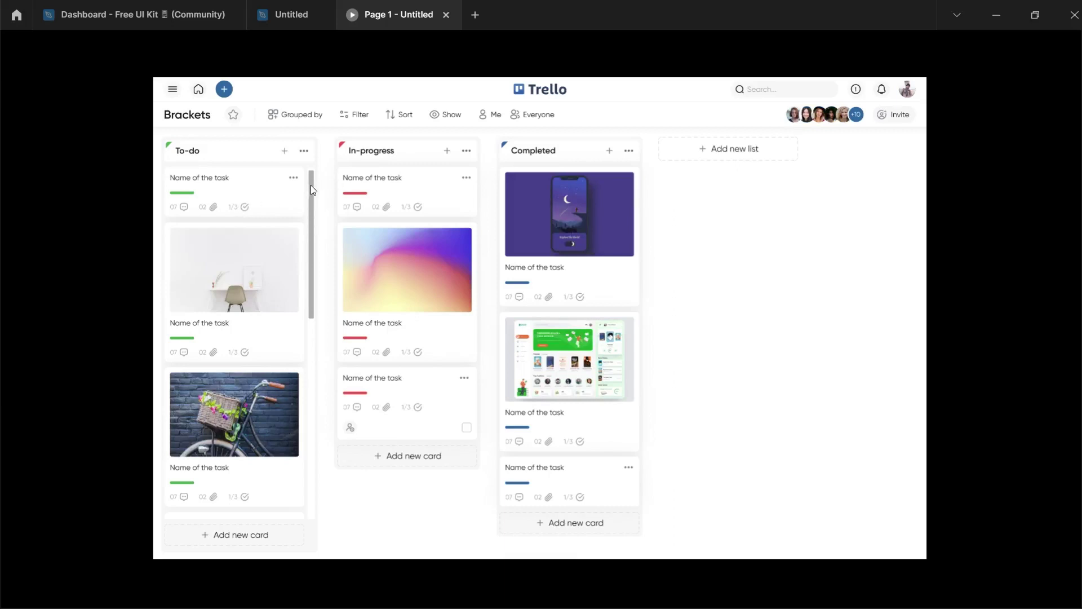
Step: Test the To-do column's scroll bar in the prototype by pulling its handle down to the end of the card list
{"action": "left_click_drag", "start_coordinate": [310, 185], "coordinate": [314, 277]}
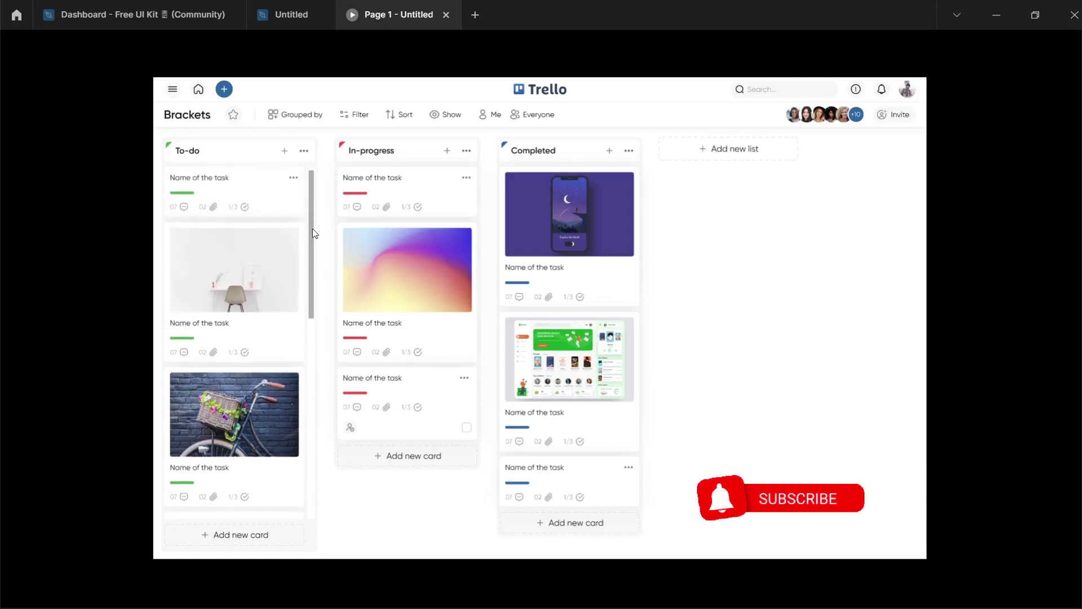
{"action": "left_click_drag", "start_coordinate": [312, 228], "coordinate": [309, 486]}
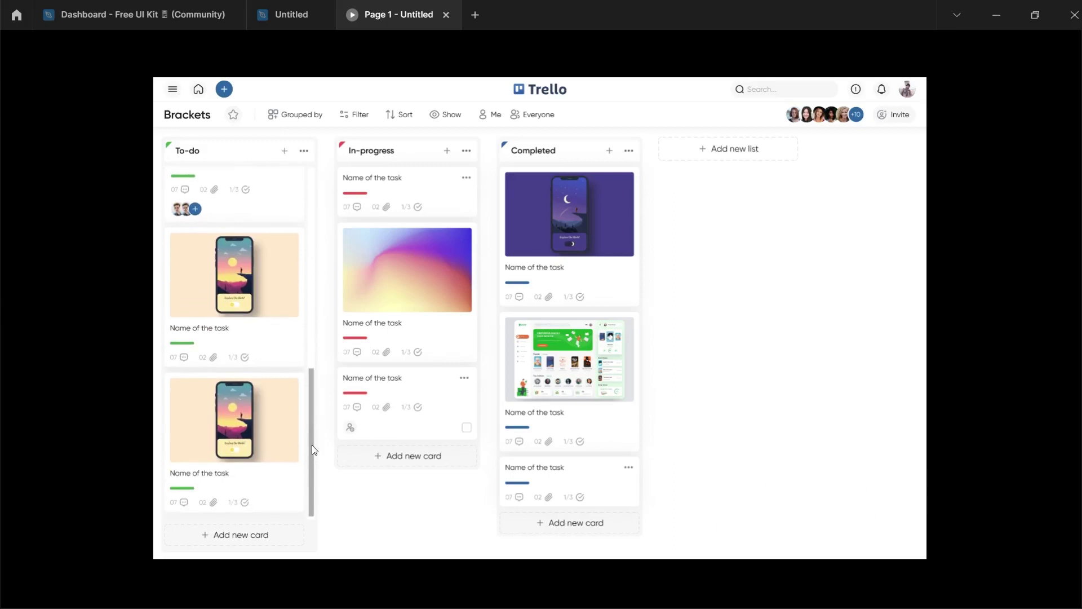
{"action": "left_click_drag", "start_coordinate": [312, 444], "coordinate": [324, 532]}
{"action": "mouse_move", "coordinate": [635, 4]}
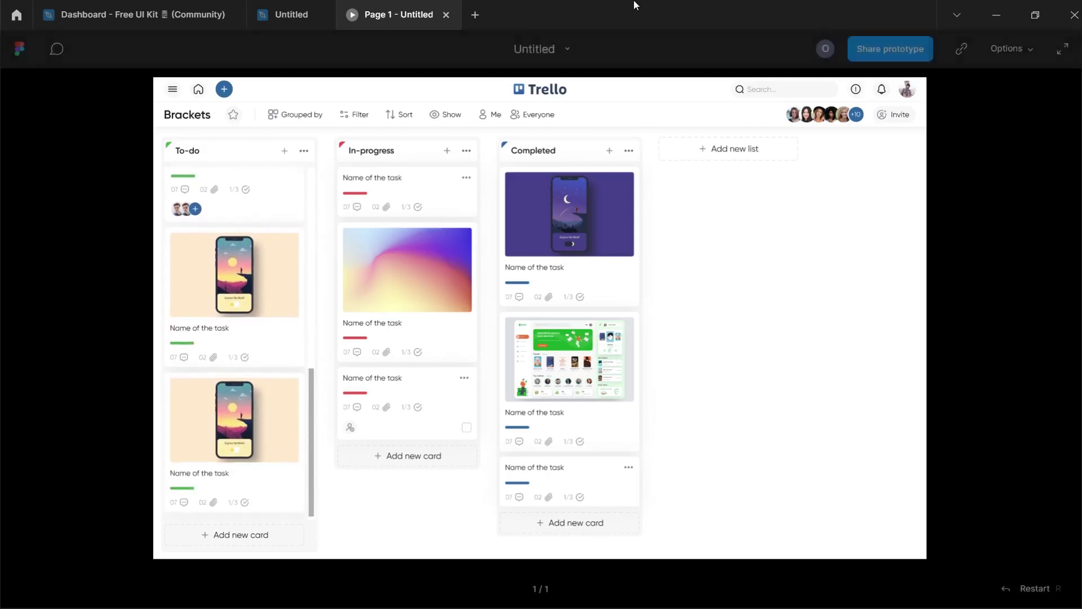